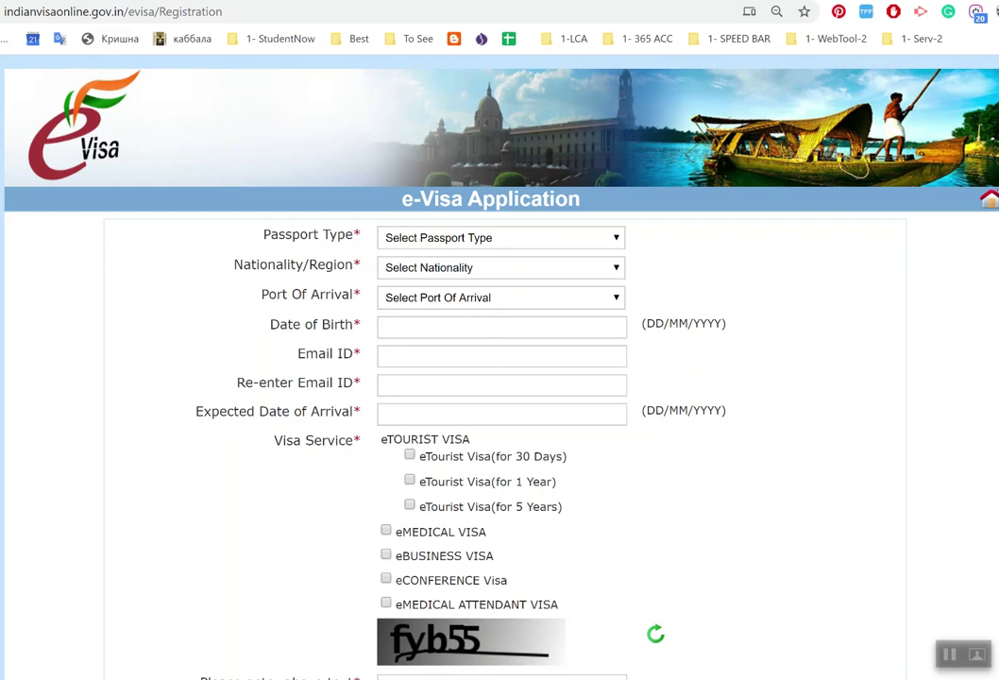
Load the e-Visa tvoa.html page at 90% zoom and scroll down to the process tiles
{"action": "key", "text": "alt+Left"}
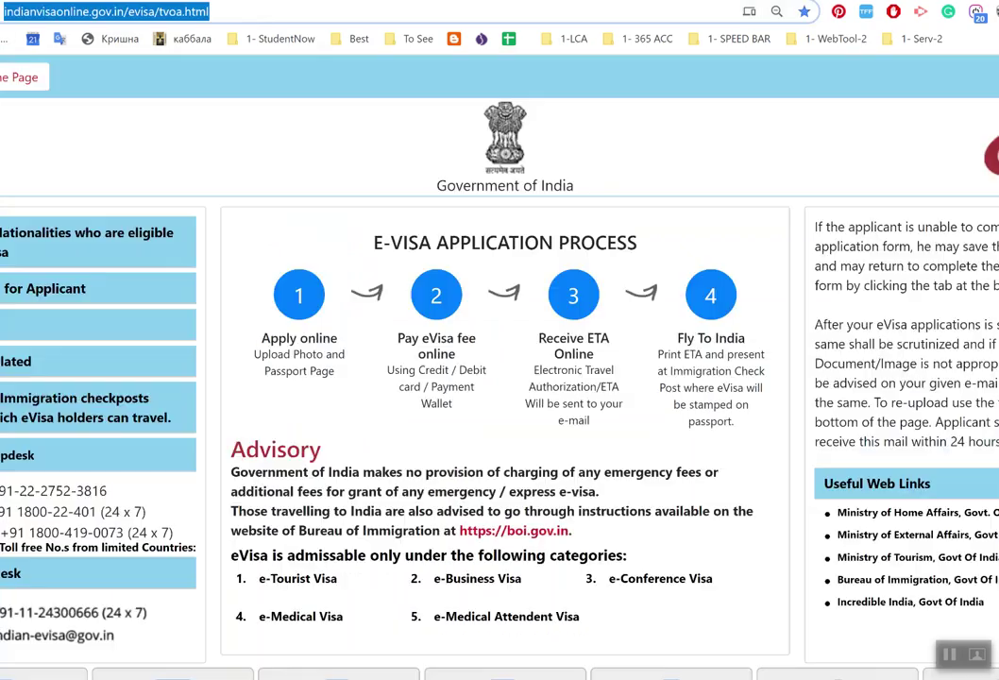
{"action": "scroll", "coordinate": [635, 378], "scroll_direction": "up", "scroll_amount": 3}
{"action": "key", "text": "ctrl+minus"}
{"action": "key", "text": "ctrl+minus"}
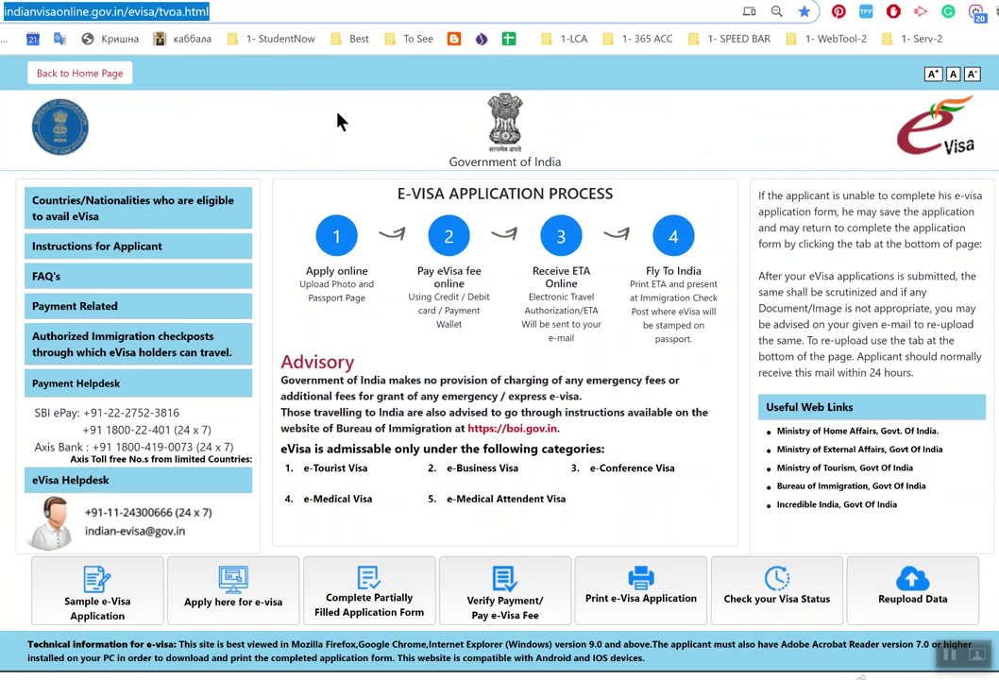
{"action": "left_click", "coordinate": [193, 9]}
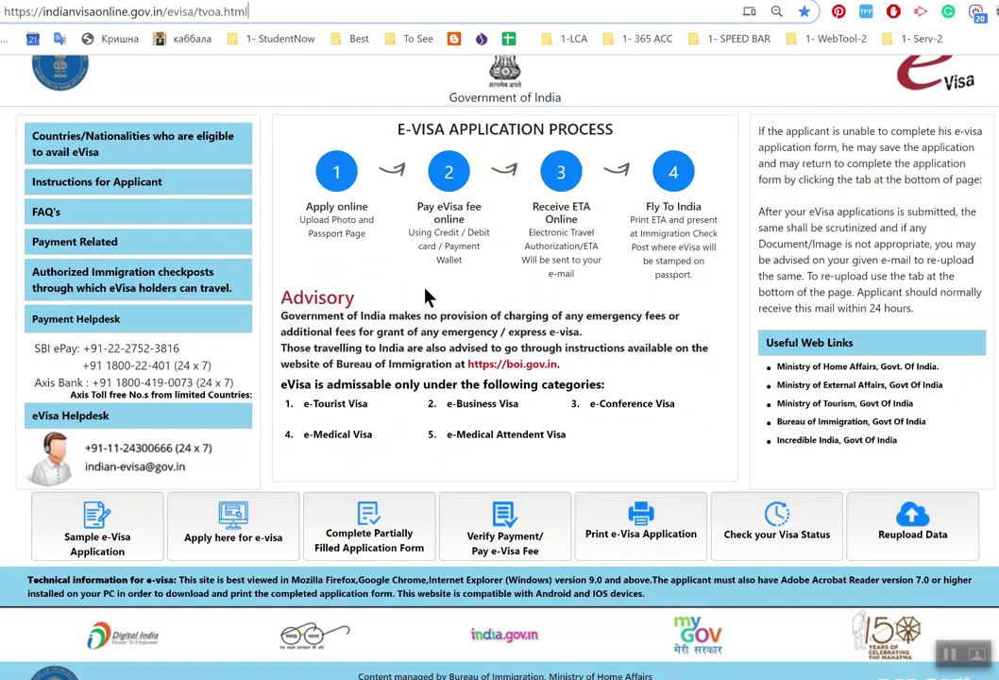
{"action": "scroll", "coordinate": [446, 325], "scroll_direction": "down", "scroll_amount": 1}
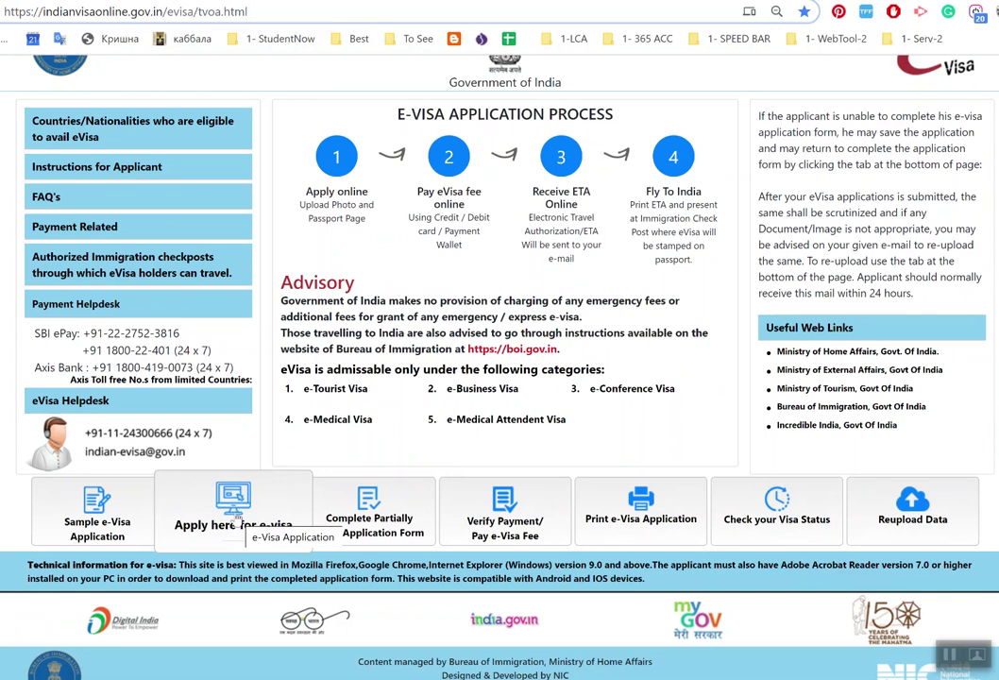
Open the e-Visa application form at 100% zoom and set Passport Type to ORDINARY PASSPORT
{"action": "left_click", "coordinate": [239, 520]}
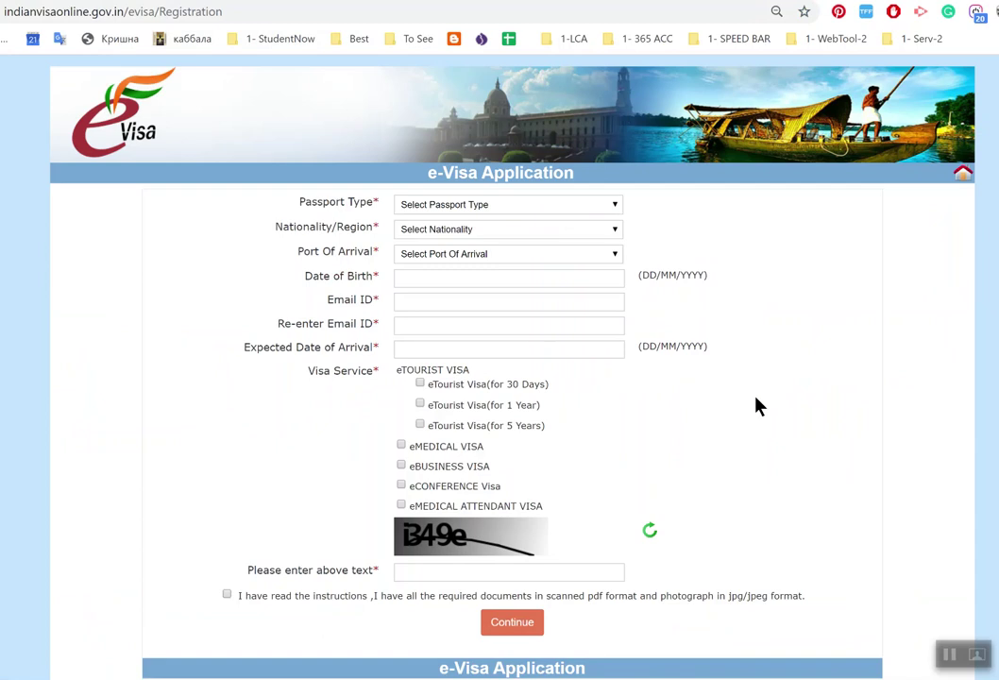
{"action": "key", "text": "ctrl+plus"}
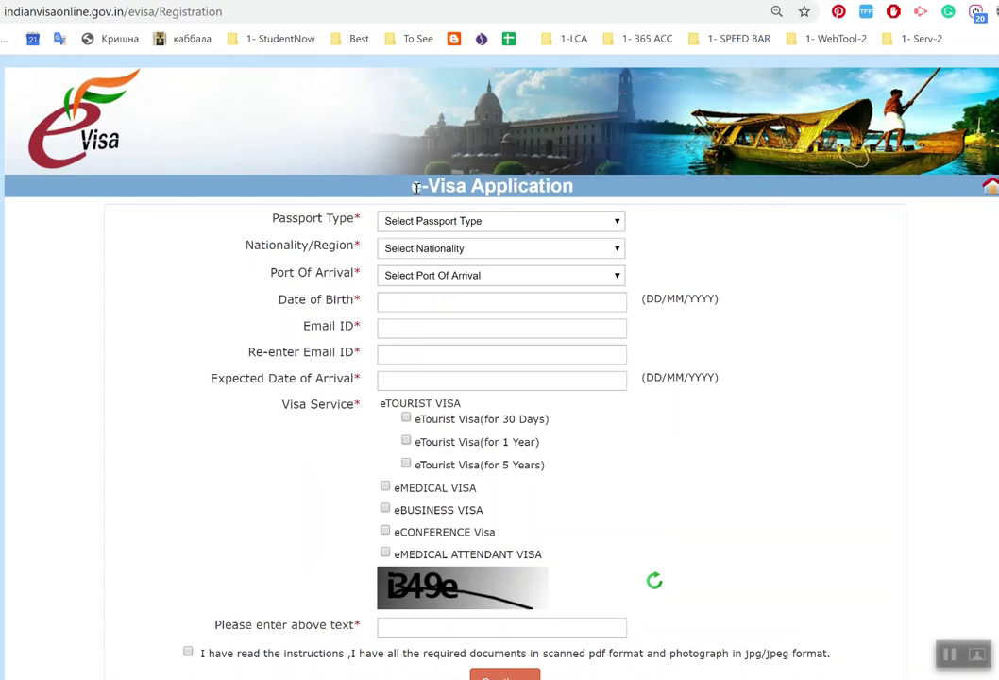
{"action": "left_click_drag", "start_coordinate": [413, 195], "coordinate": [578, 197]}
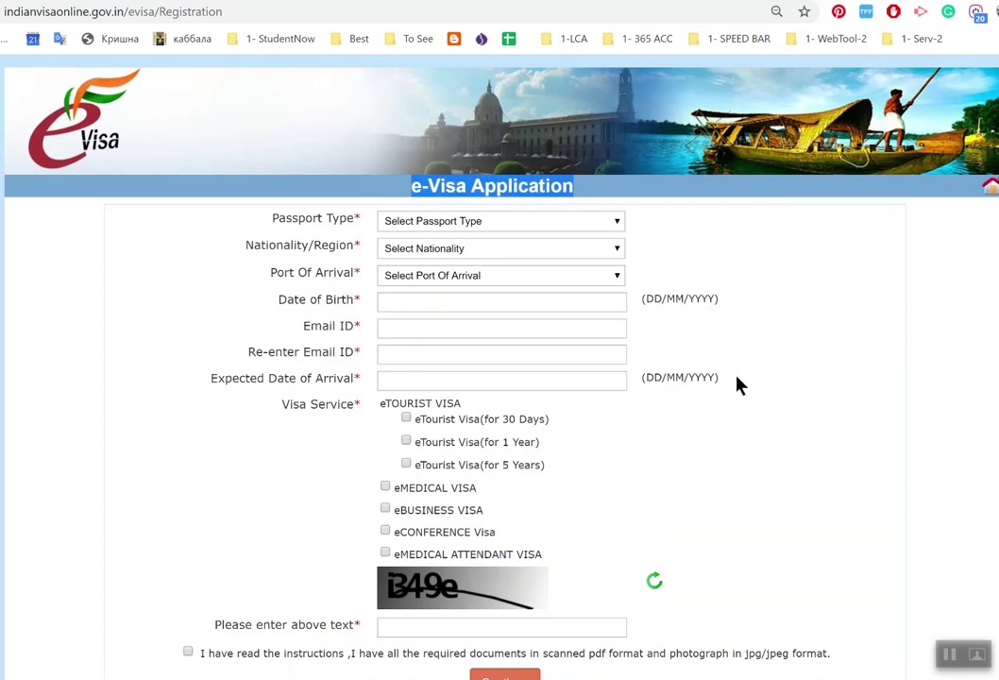
{"action": "left_click", "coordinate": [621, 232]}
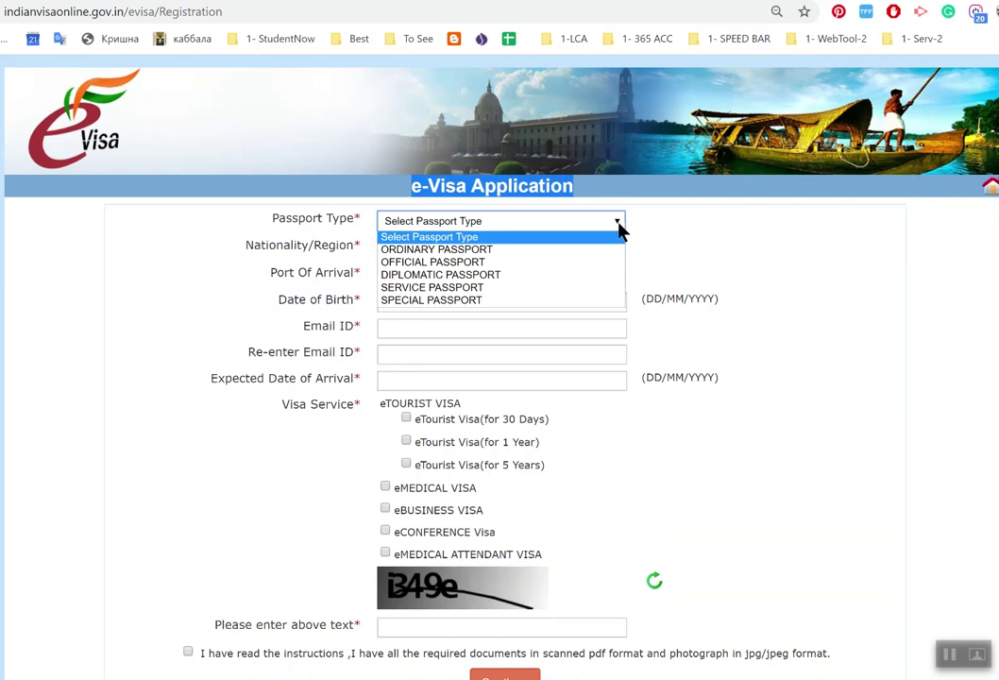
{"action": "left_click", "coordinate": [580, 250]}
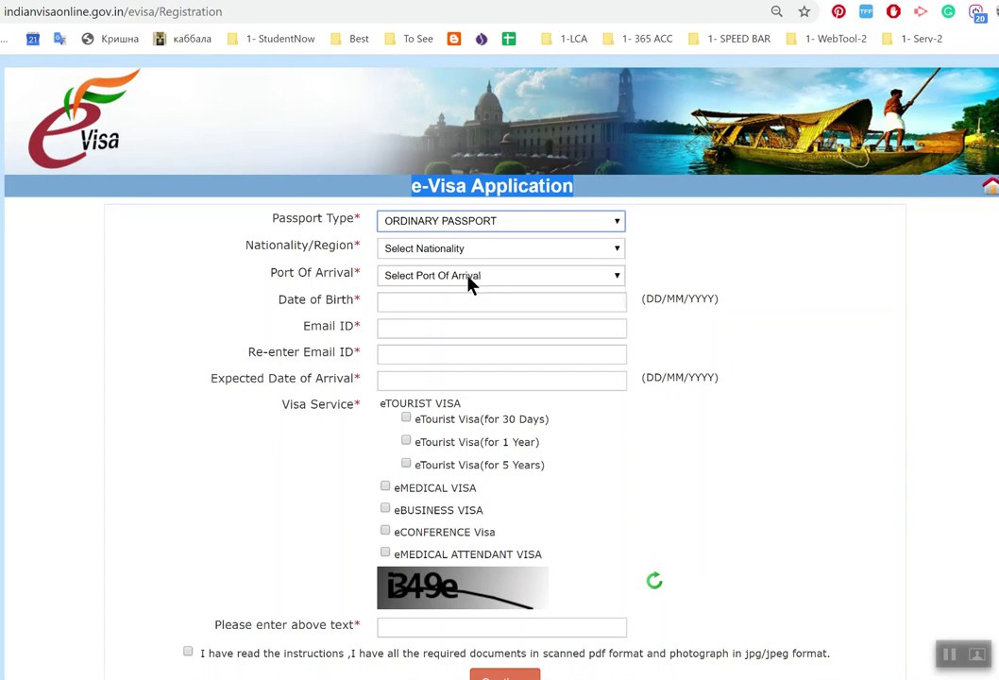
{"action": "left_click", "coordinate": [618, 249]}
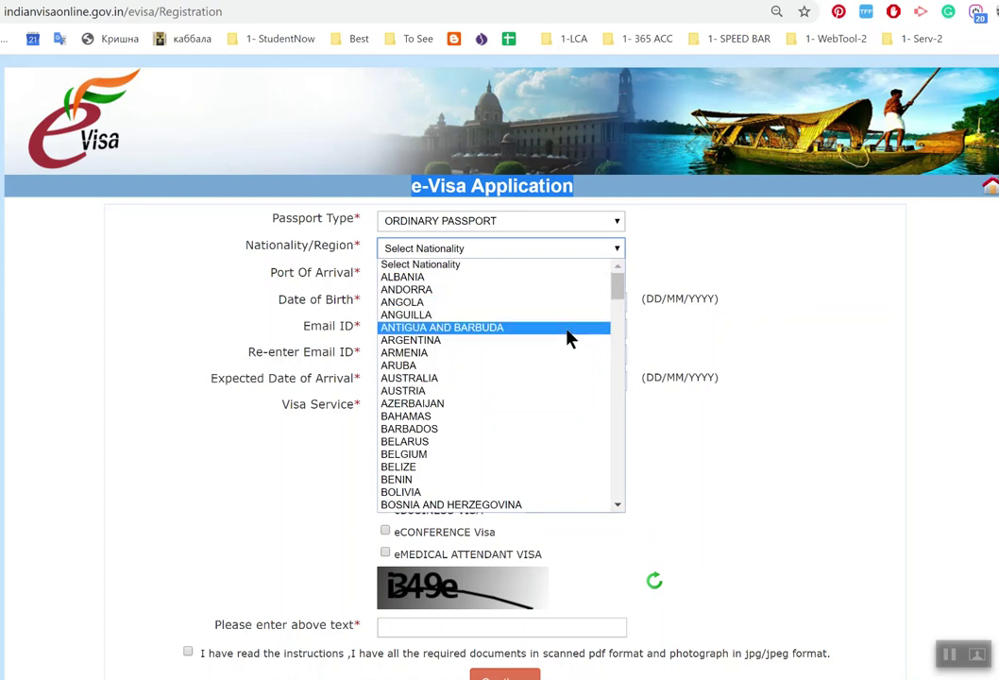
Set Nationality/Region to UNITED STATES OF AMERICA
{"action": "key", "text": "super+space"}
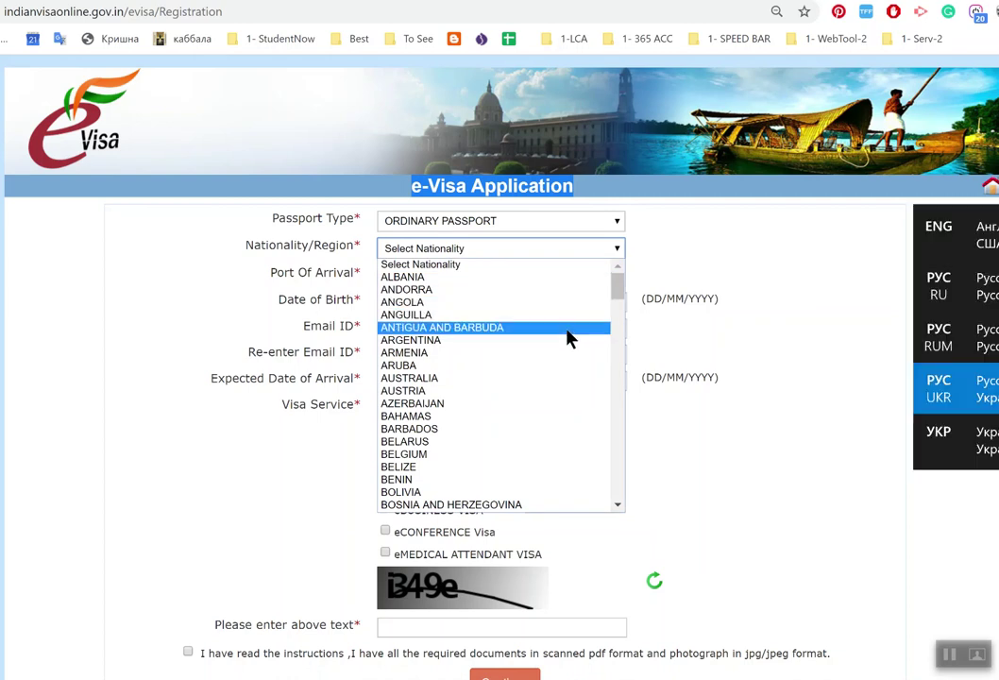
{"action": "key", "text": "super+space"}
{"action": "key", "text": "super+space"}
{"action": "key", "text": "super+space"}
{"action": "key", "text": "super+space"}
{"action": "key", "text": "super+space"}
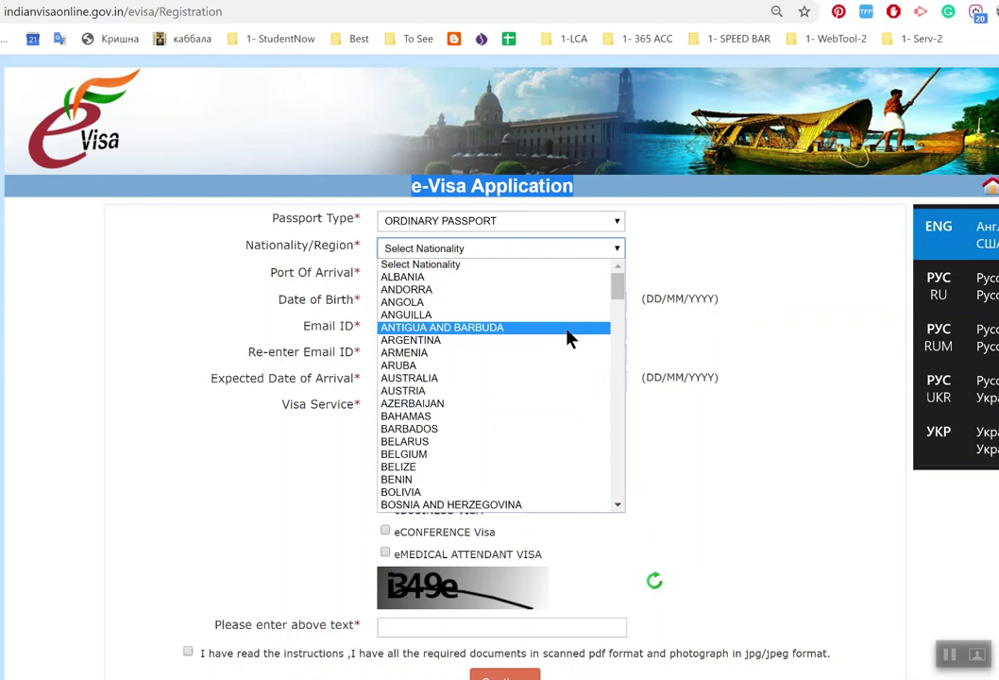
{"action": "key", "text": "u"}
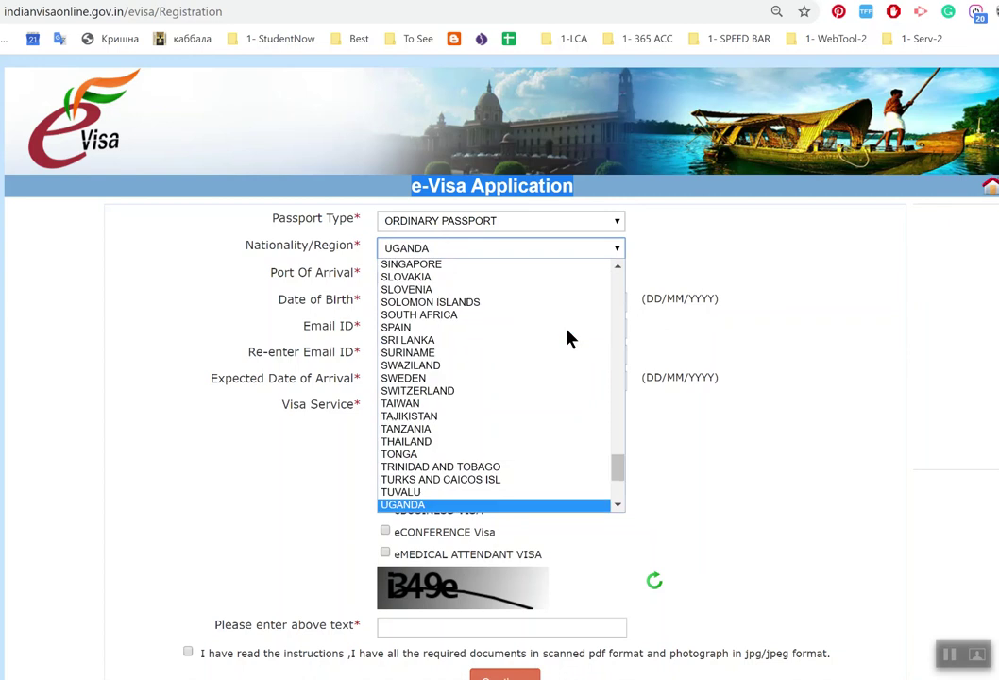
{"action": "scroll", "coordinate": [580, 377], "scroll_direction": "down", "scroll_amount": 5}
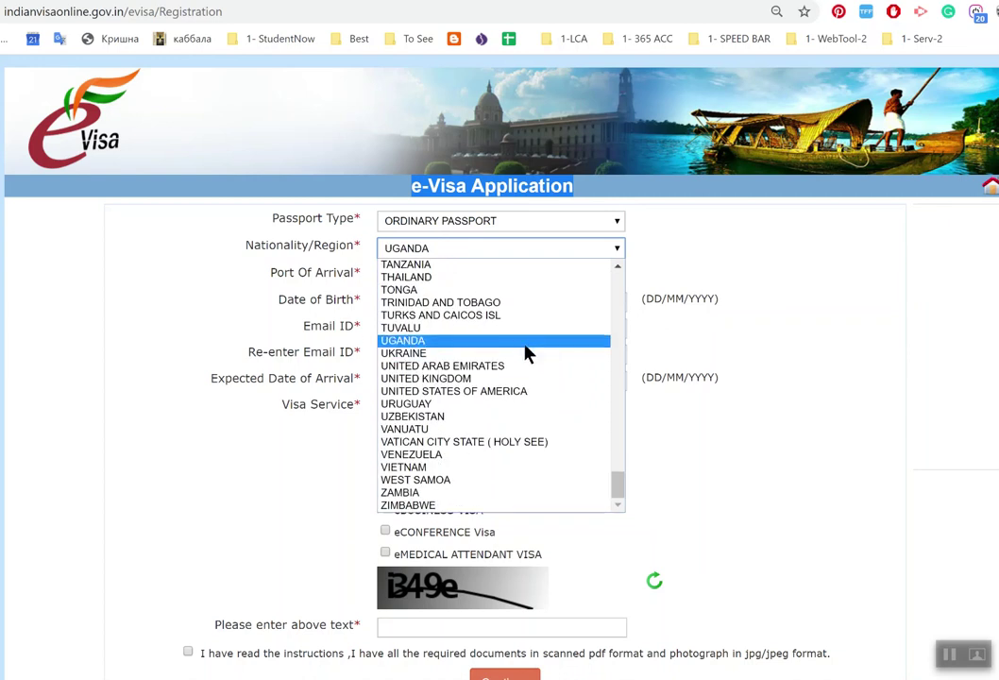
{"action": "key", "text": "u"}
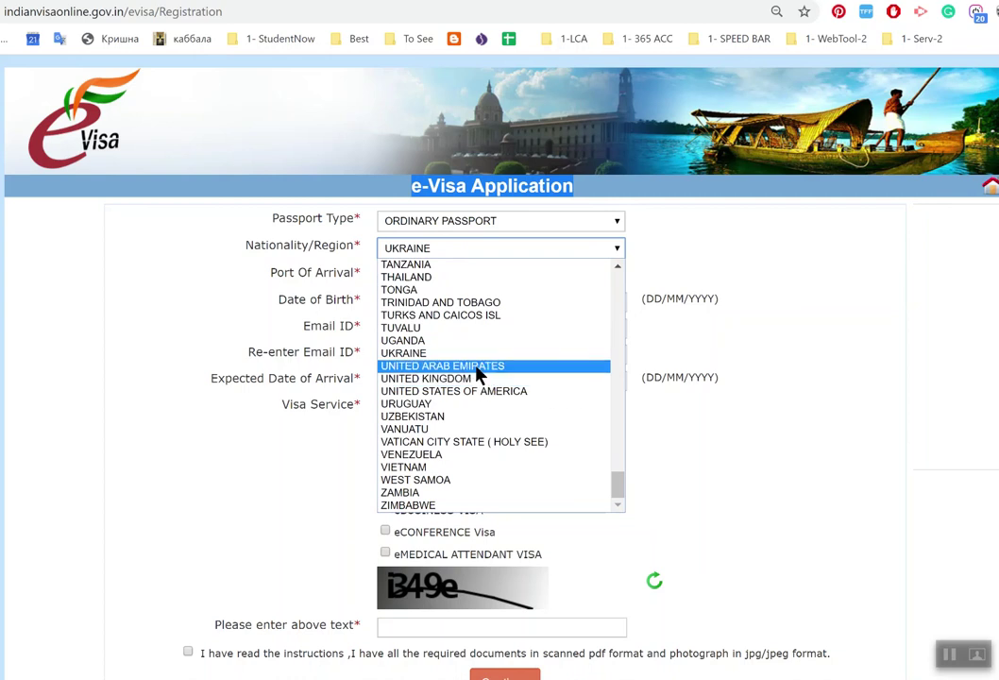
{"action": "left_click", "coordinate": [458, 390]}
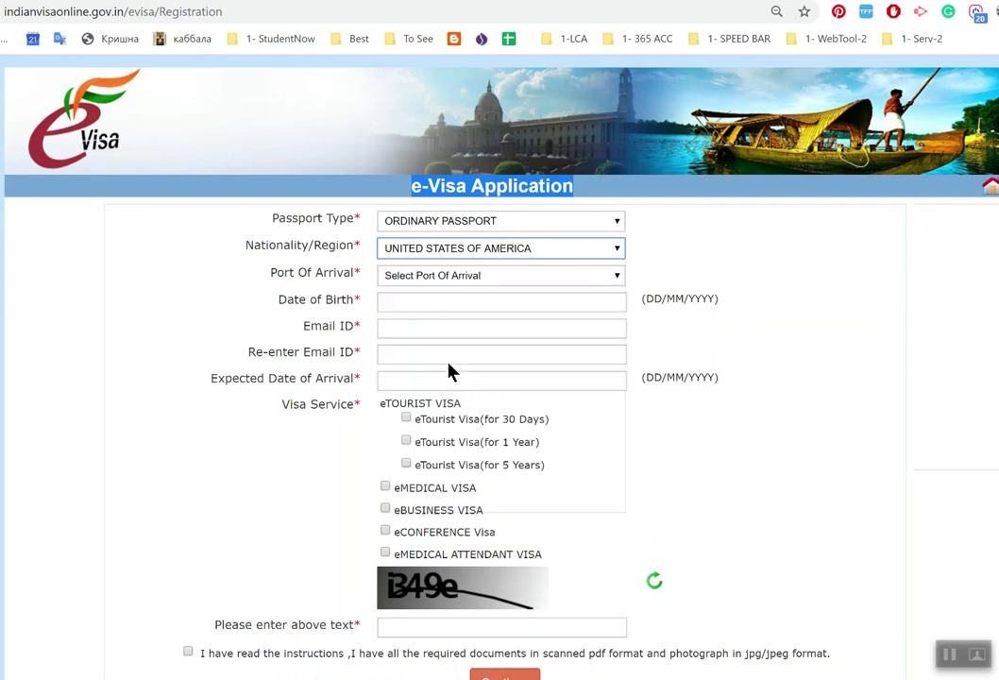
Set Port of Arrival to TRIVANDRUM AIRPORT
{"action": "left_click", "coordinate": [425, 280]}
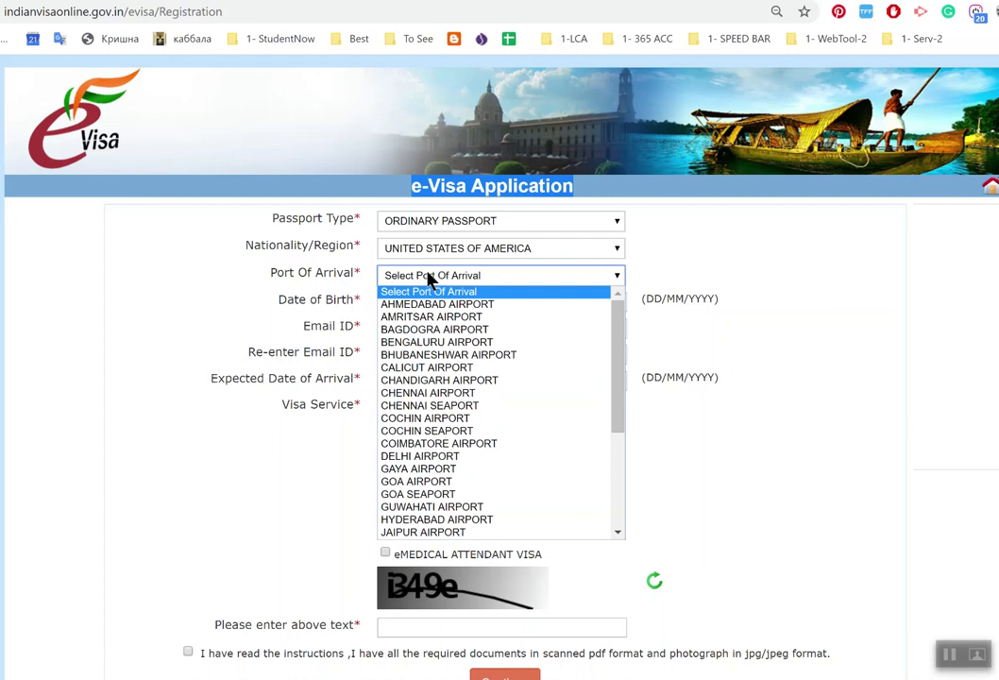
{"action": "key", "text": "t"}
{"action": "key", "text": "r"}
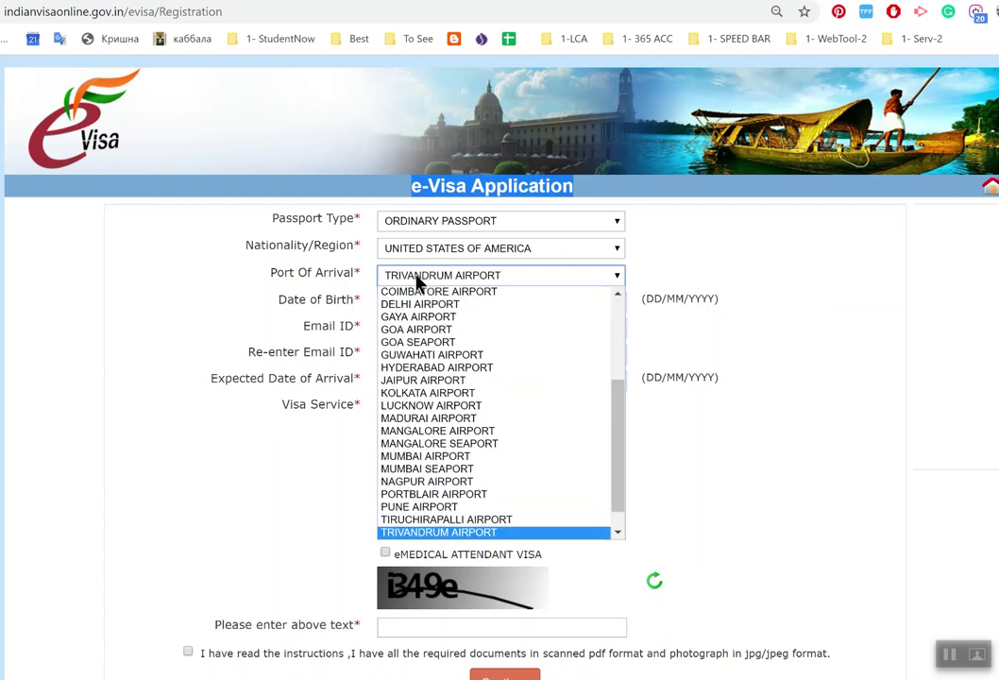
{"action": "left_click", "coordinate": [459, 534]}
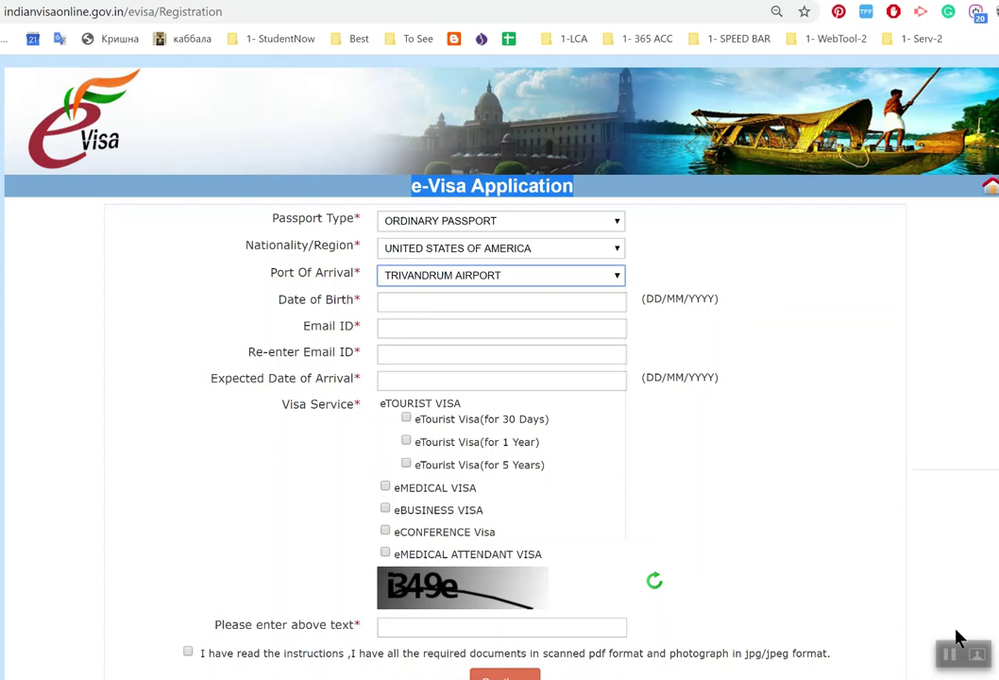
Browse the date-of-birth calendar's year list back to 1915 without picking a date
{"action": "left_click", "coordinate": [413, 302]}
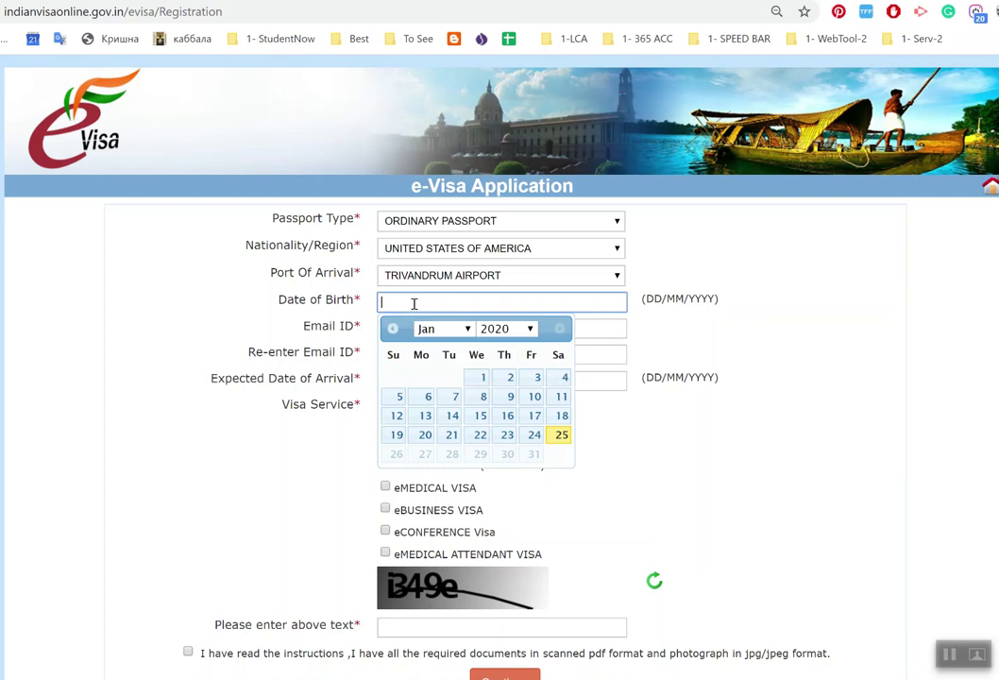
{"action": "left_click", "coordinate": [530, 336]}
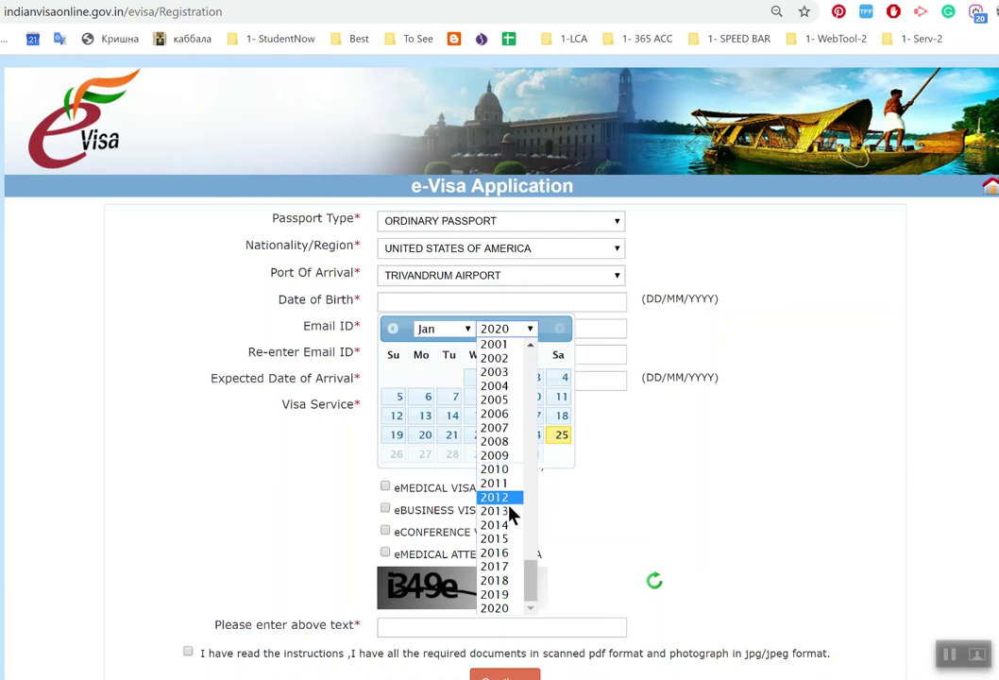
{"action": "scroll", "coordinate": [519, 575], "scroll_direction": "up", "scroll_amount": 15}
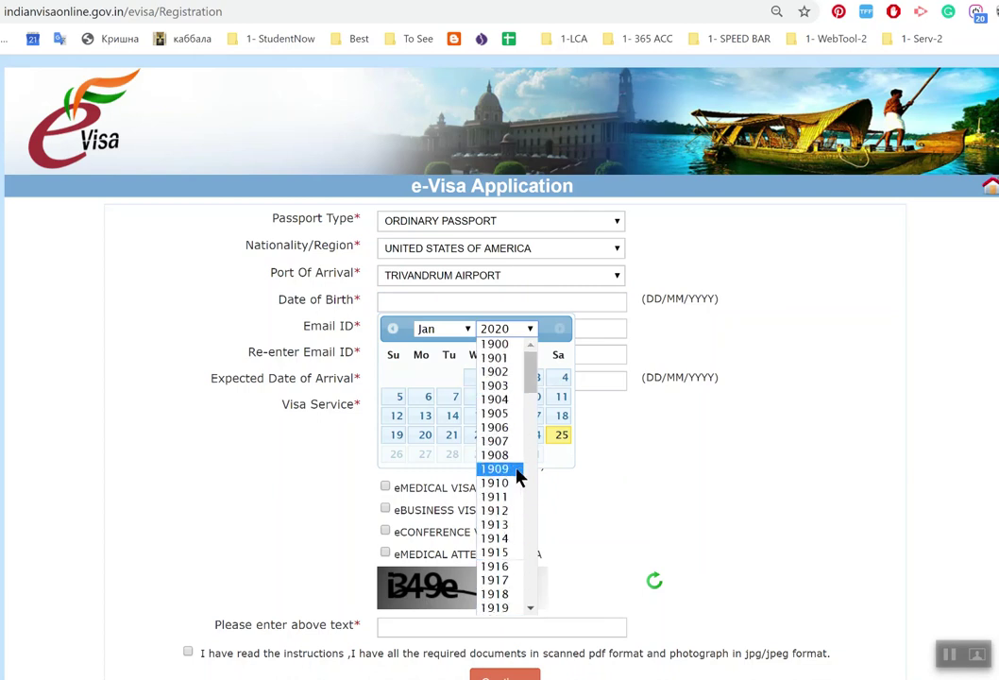
{"action": "left_click", "coordinate": [503, 346]}
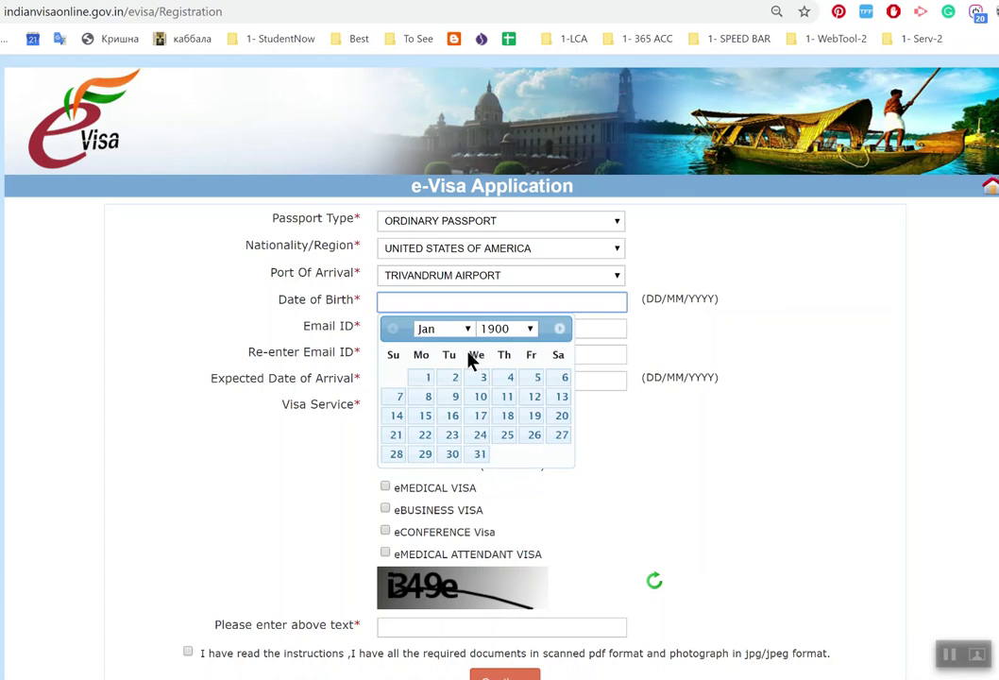
{"action": "left_click", "coordinate": [518, 416]}
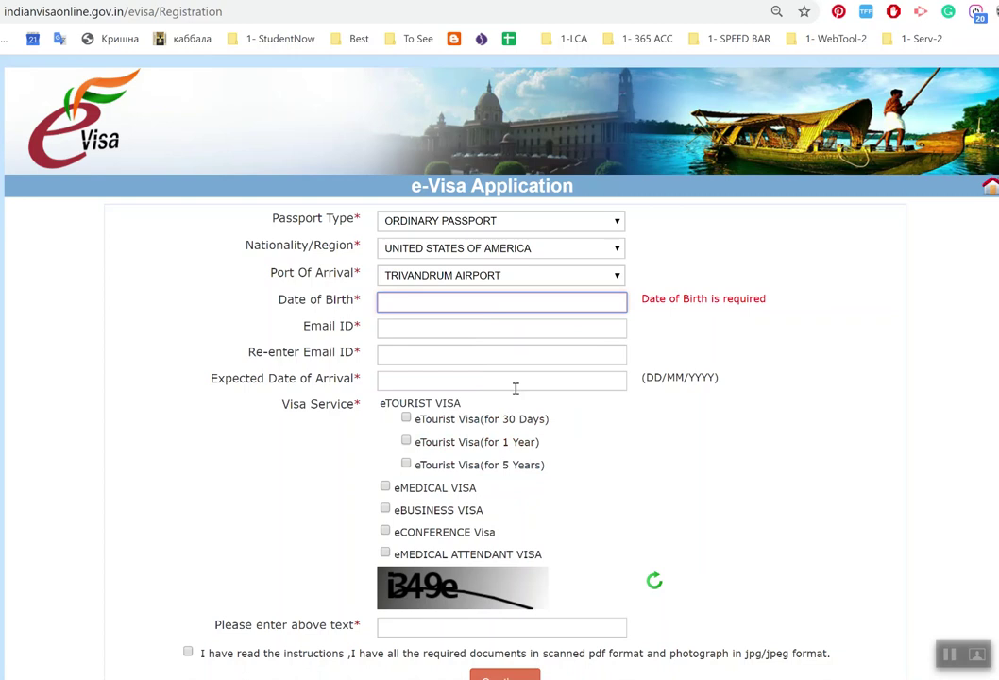
{"action": "left_click", "coordinate": [575, 332]}
{"action": "left_click", "coordinate": [458, 298]}
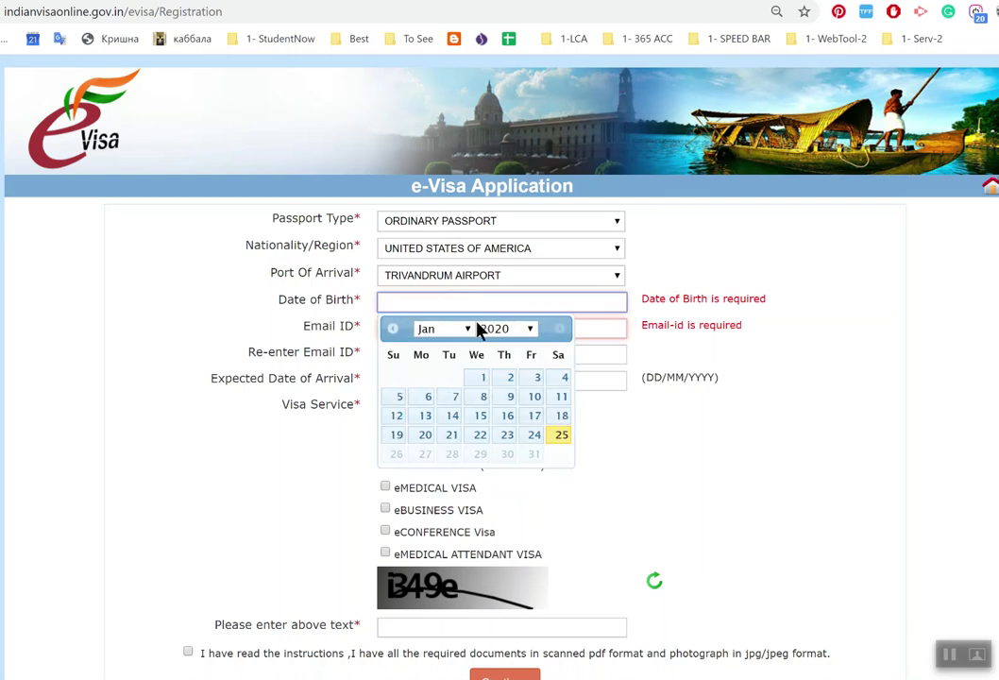
{"action": "left_click", "coordinate": [530, 330]}
{"action": "scroll", "coordinate": [508, 452], "scroll_direction": "up", "scroll_amount": 10}
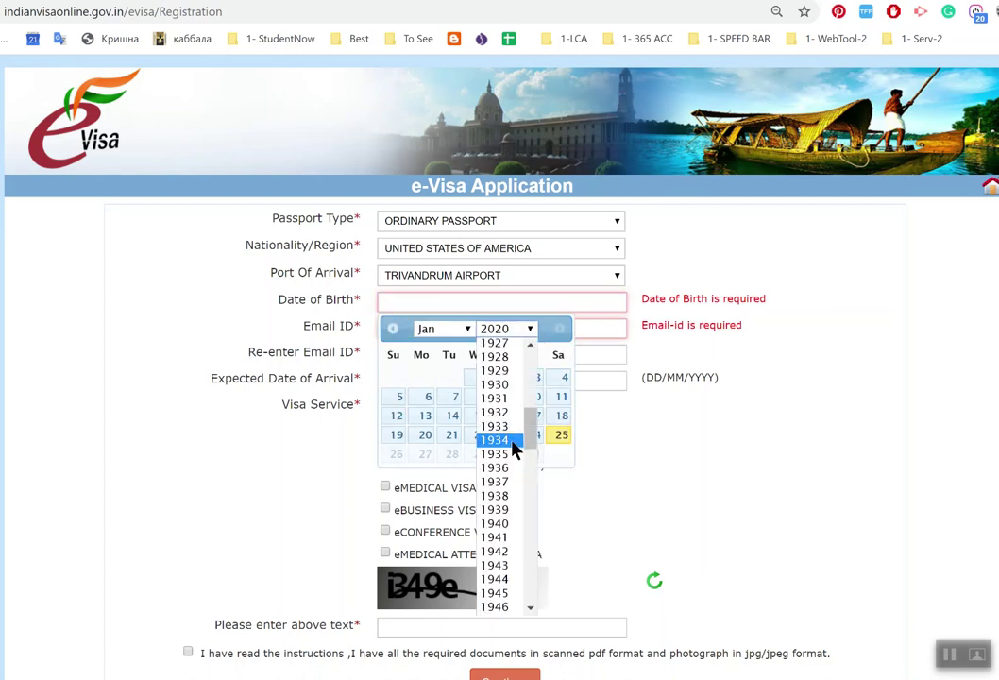
{"action": "scroll", "coordinate": [514, 440], "scroll_direction": "up", "scroll_amount": 4}
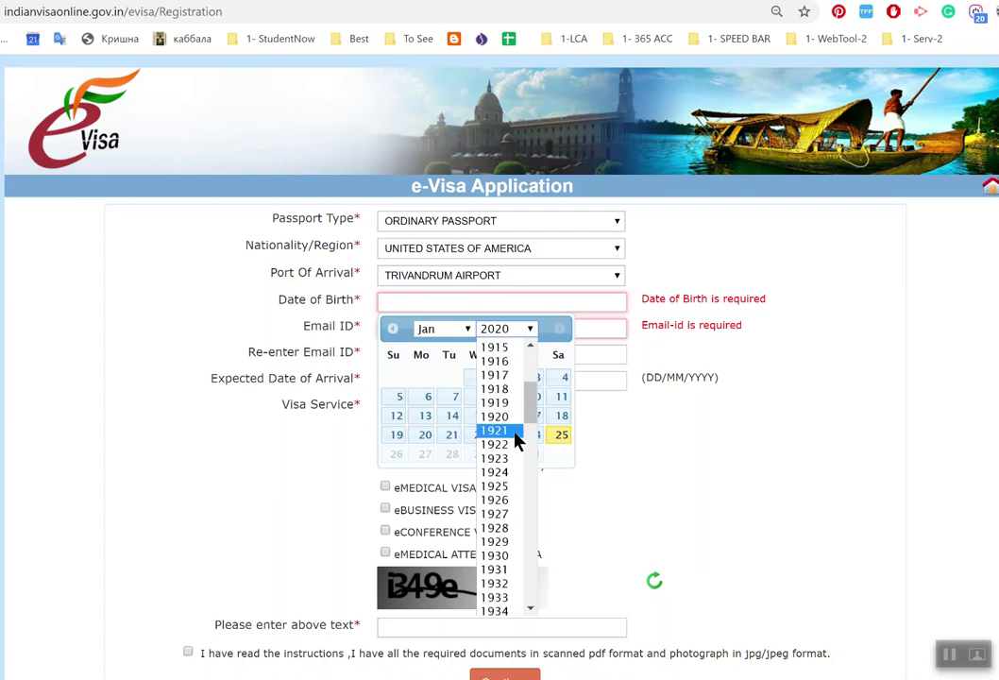
{"action": "scroll", "coordinate": [516, 440], "scroll_direction": "down", "scroll_amount": 4}
{"action": "scroll", "coordinate": [518, 438], "scroll_direction": "up", "scroll_amount": 4}
{"action": "left_click", "coordinate": [508, 349]}
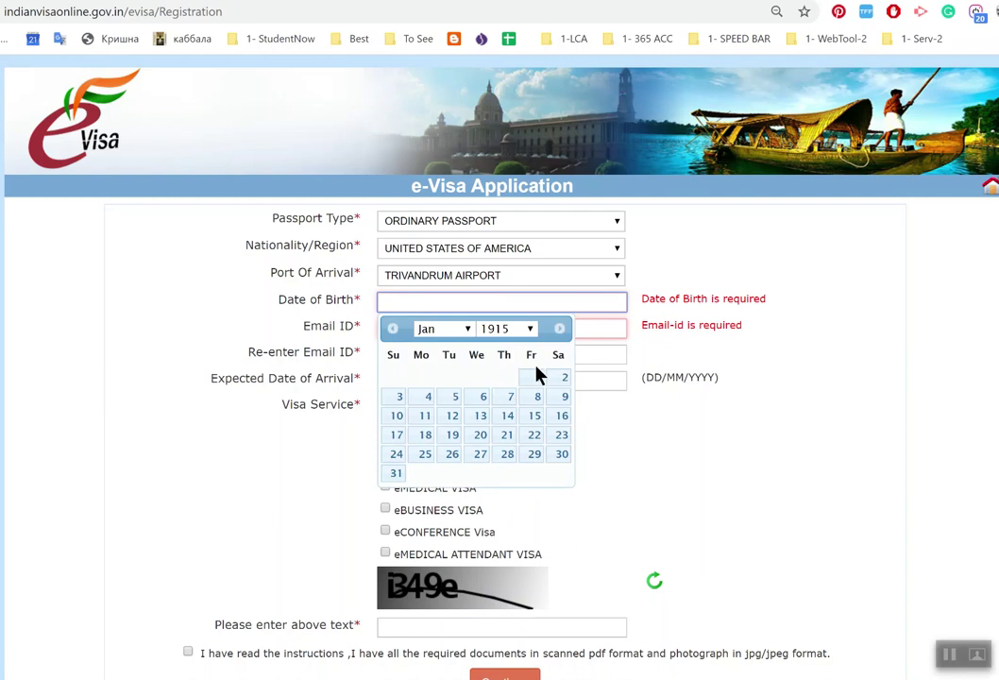
{"action": "left_click", "coordinate": [535, 377]}
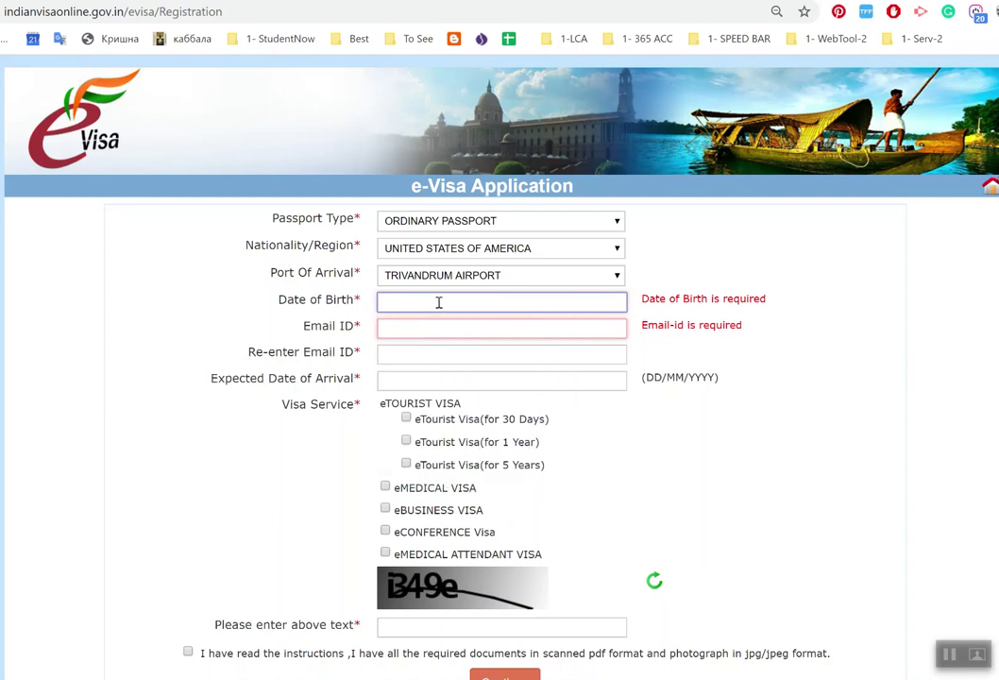
Type 01/01/1990 as the date of birth, fixing typos, and confirm 1 January in the calendar
{"action": "type", "text": "01/01/1990"}
{"action": "left_click", "coordinate": [427, 329]}
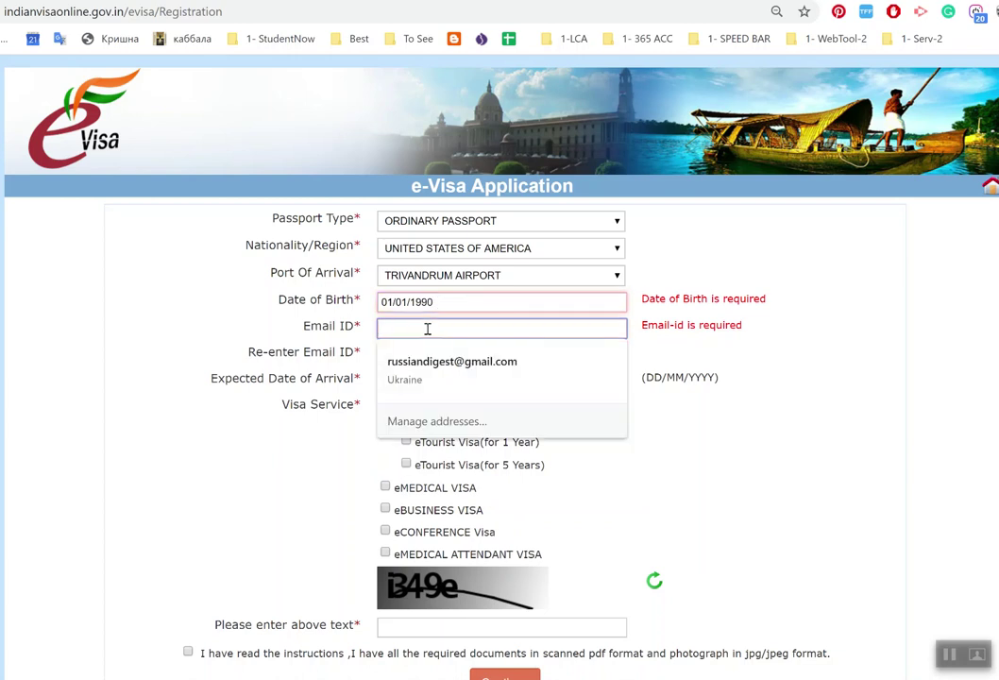
{"action": "left_click", "coordinate": [509, 300]}
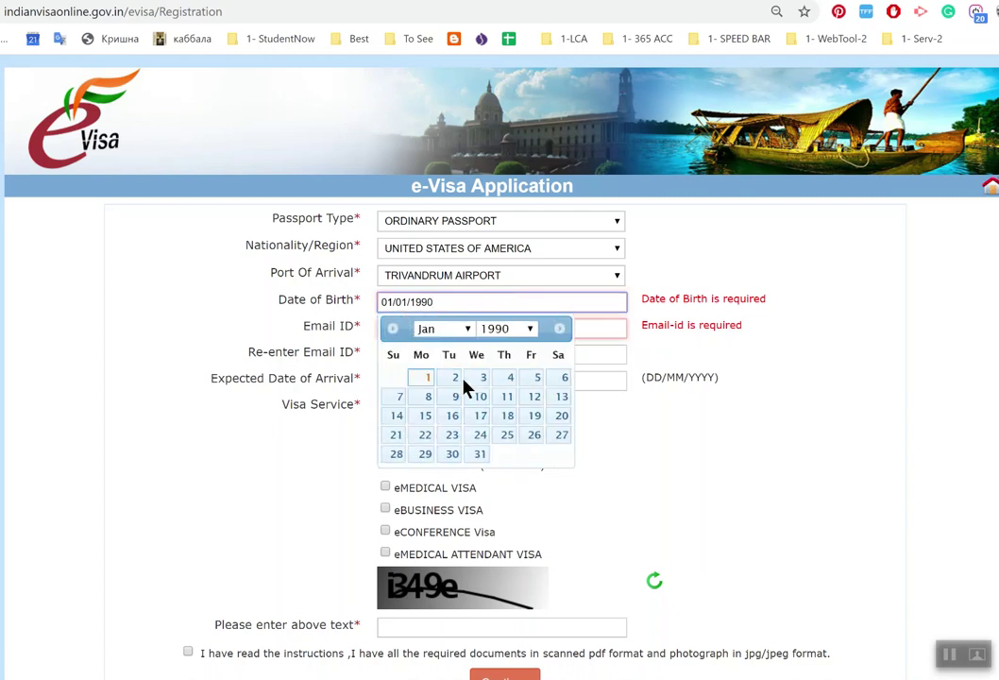
{"action": "left_click", "coordinate": [425, 379]}
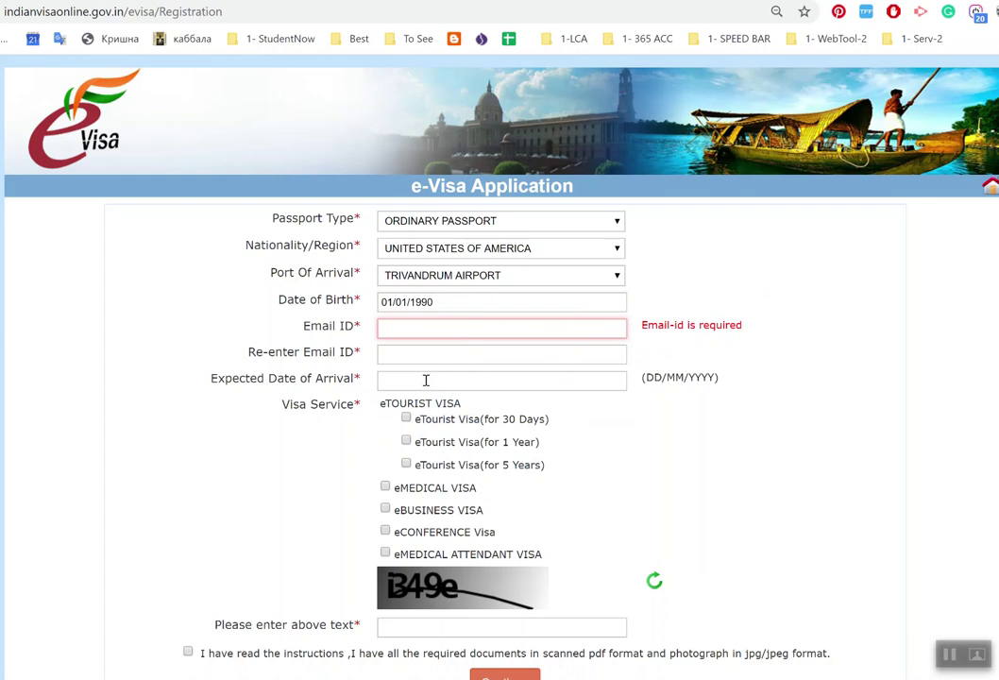
Fill the Email ID and re-enter e-mail fields with the applicant's saved address
{"action": "left_click", "coordinate": [408, 328]}
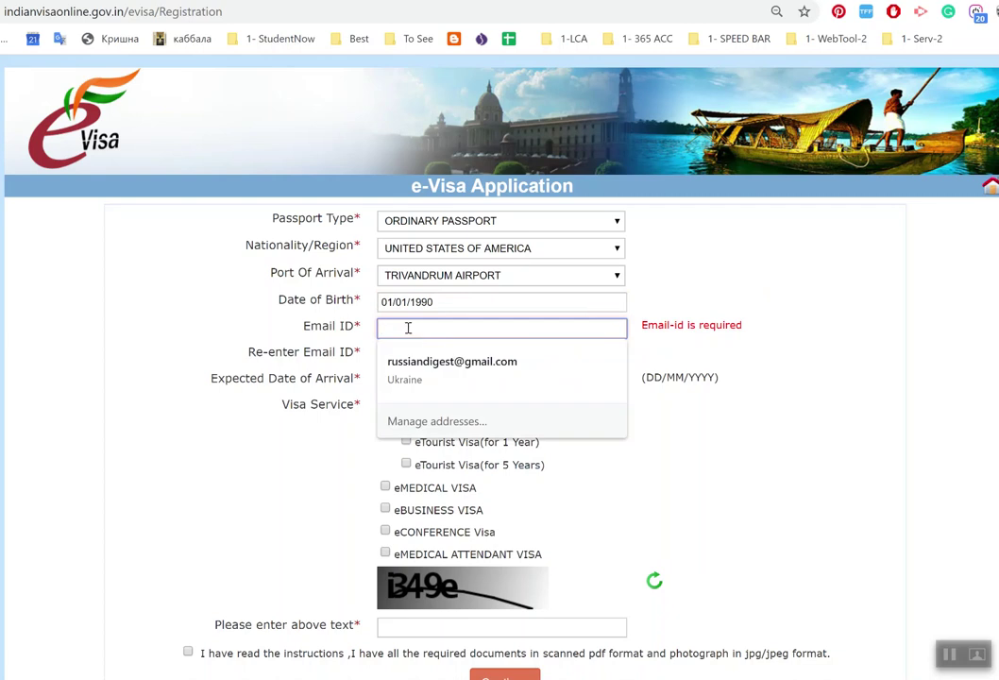
{"action": "left_click", "coordinate": [421, 367]}
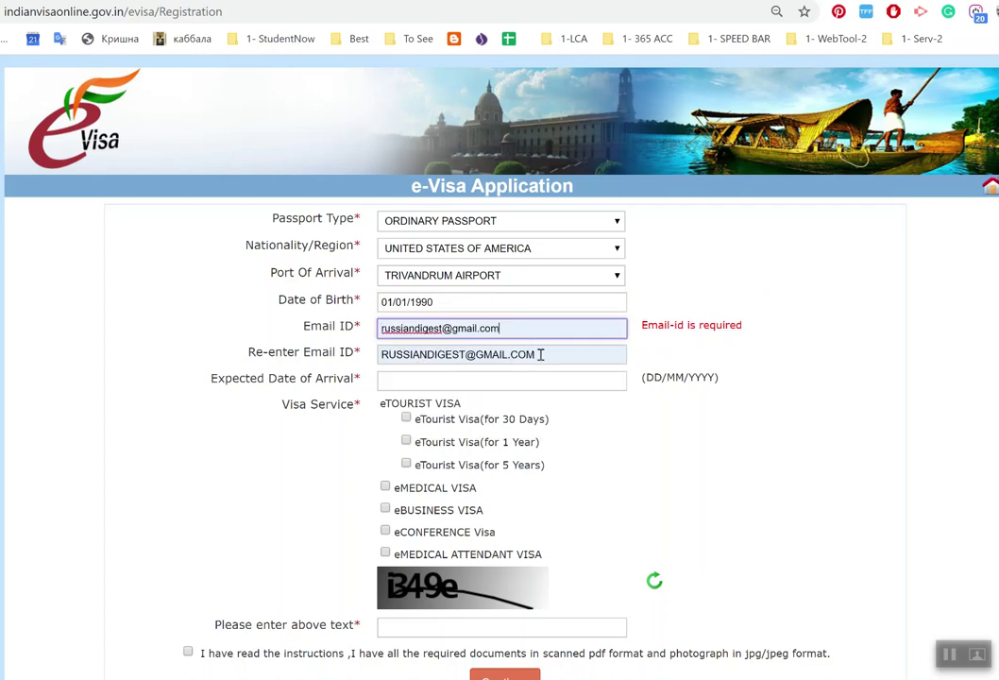
{"action": "left_click_drag", "start_coordinate": [542, 355], "coordinate": [393, 354]}
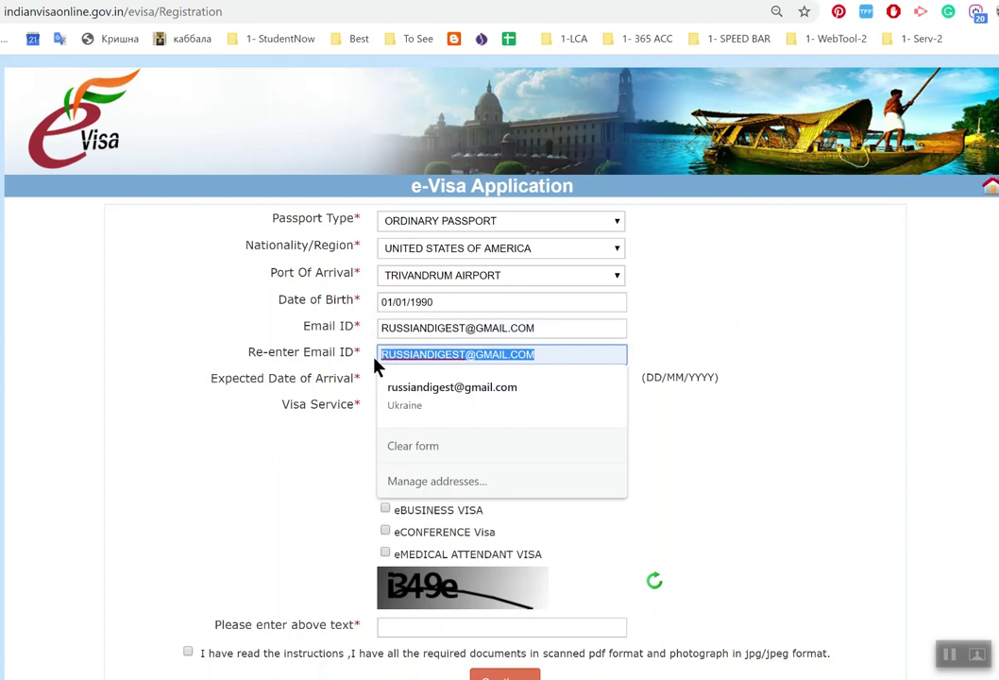
{"action": "left_click", "coordinate": [652, 422]}
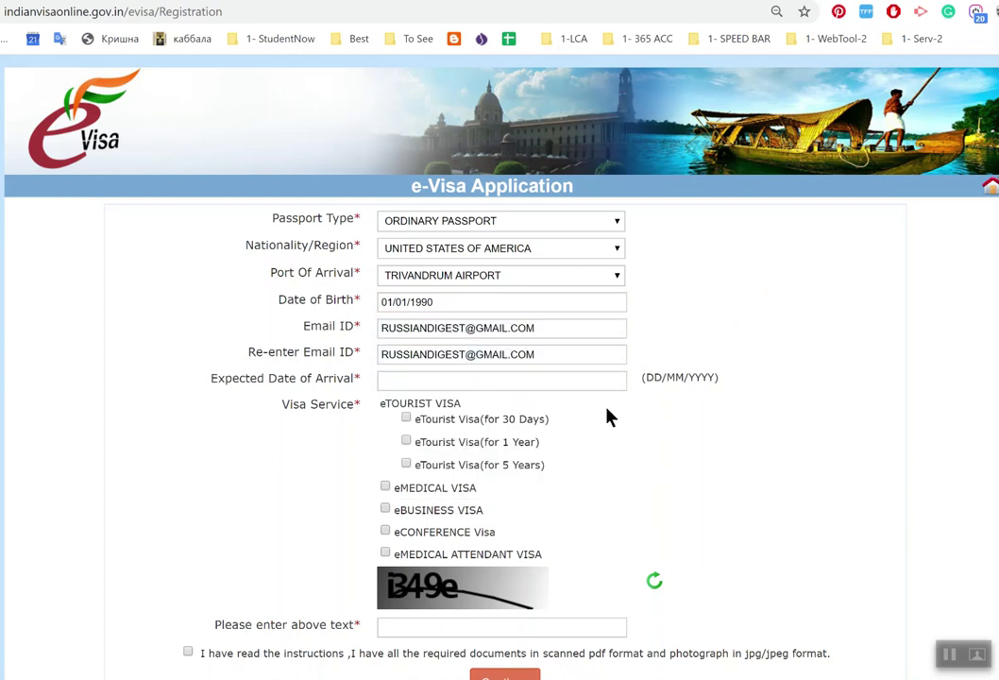
Set Expected Date of Arrival to 03/02/2020 via the calendar
{"action": "left_click", "coordinate": [410, 377]}
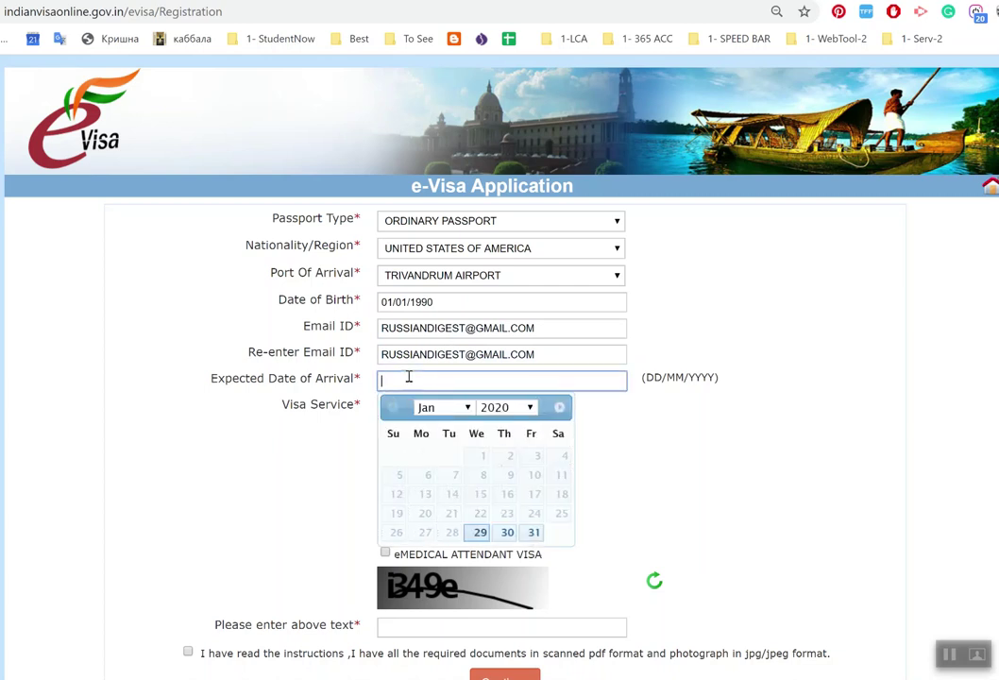
{"action": "left_click", "coordinate": [469, 412]}
{"action": "left_click", "coordinate": [443, 437]}
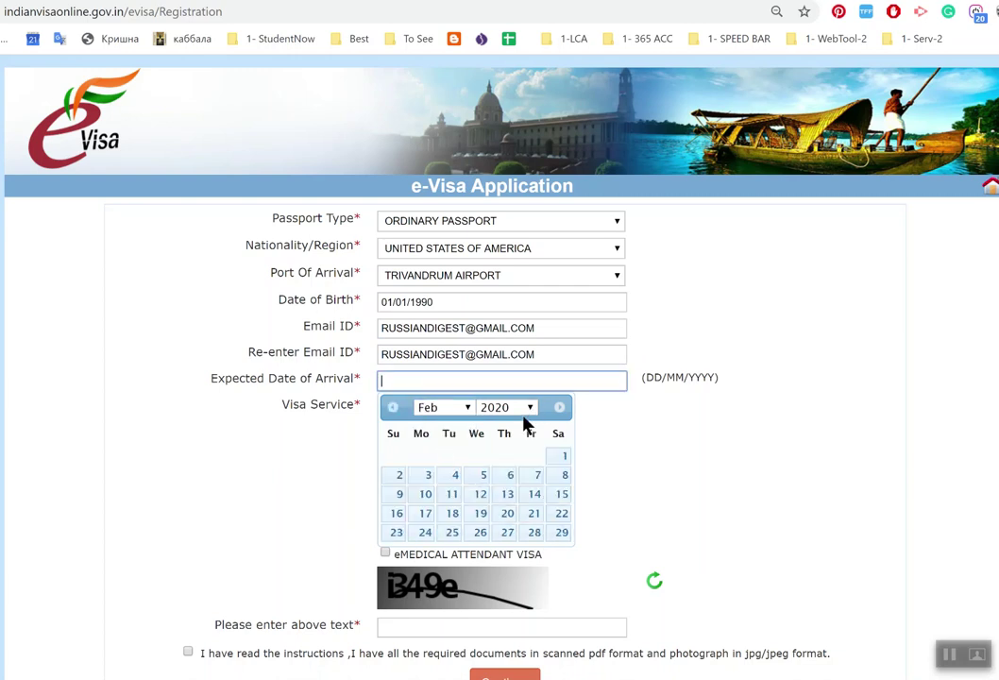
{"action": "left_click", "coordinate": [427, 476]}
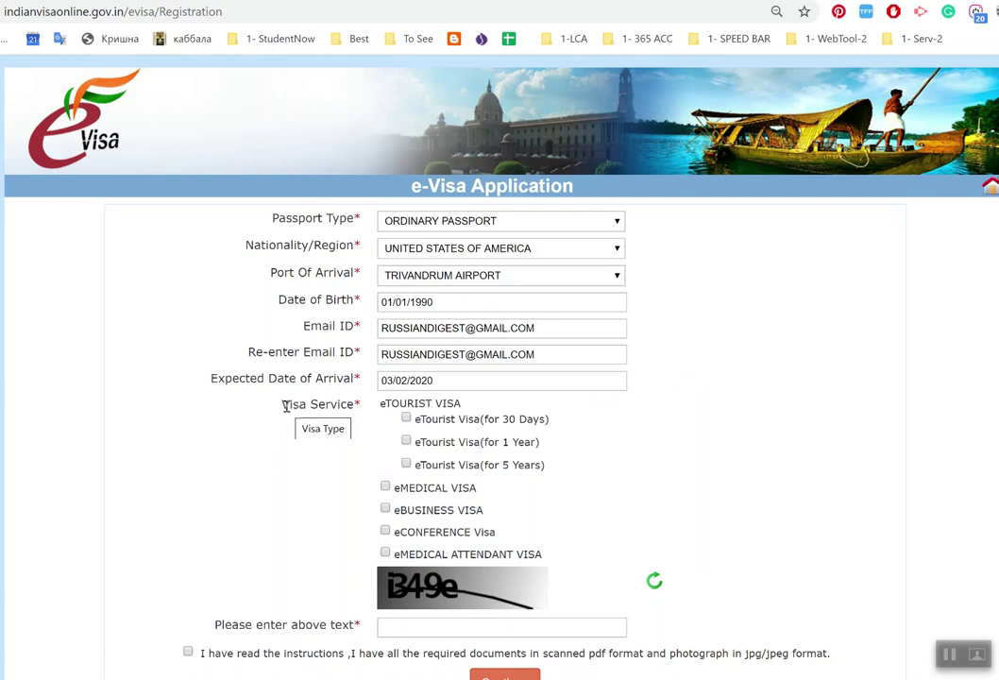
Select eTourist Visa (for 1 Year) and acknowledge the primary-purpose notice
{"action": "left_click", "coordinate": [407, 442]}
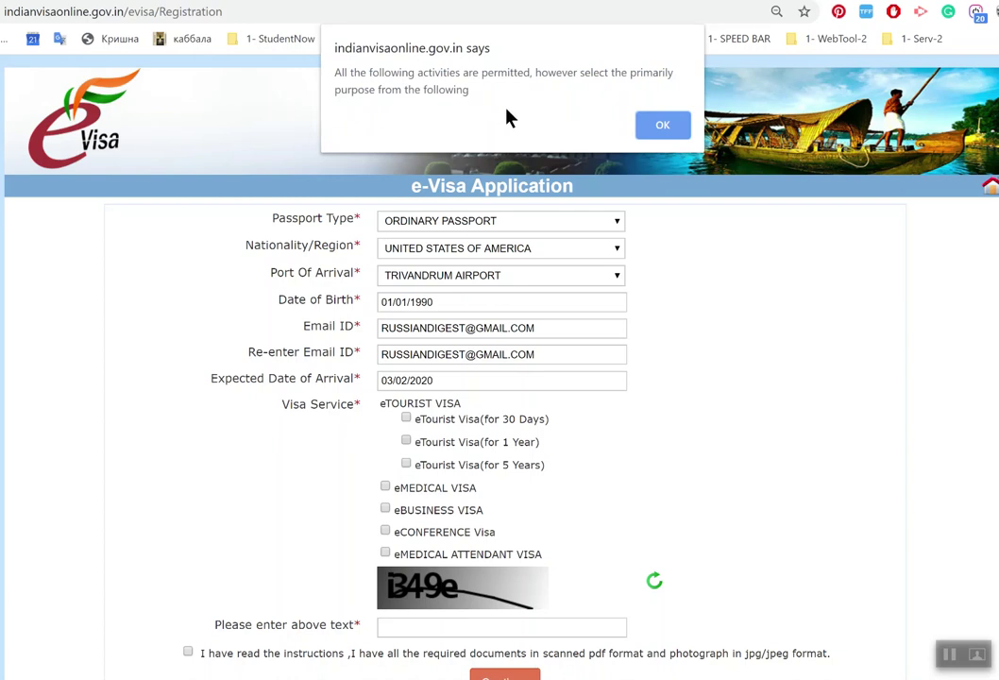
{"action": "left_click", "coordinate": [664, 126]}
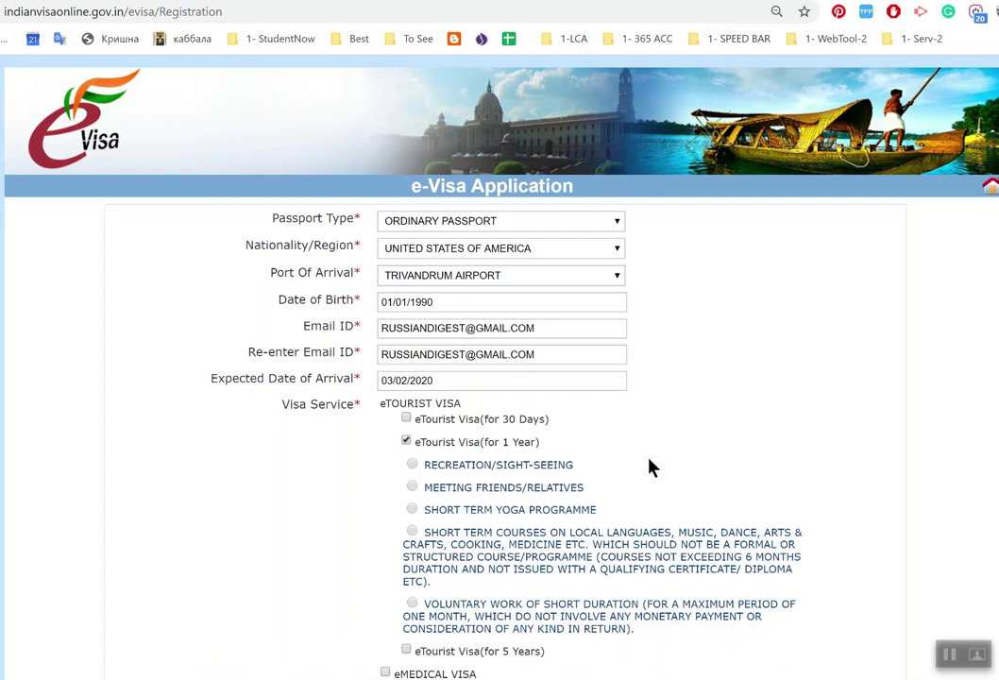
{"action": "scroll", "coordinate": [649, 467], "scroll_direction": "down", "scroll_amount": 1}
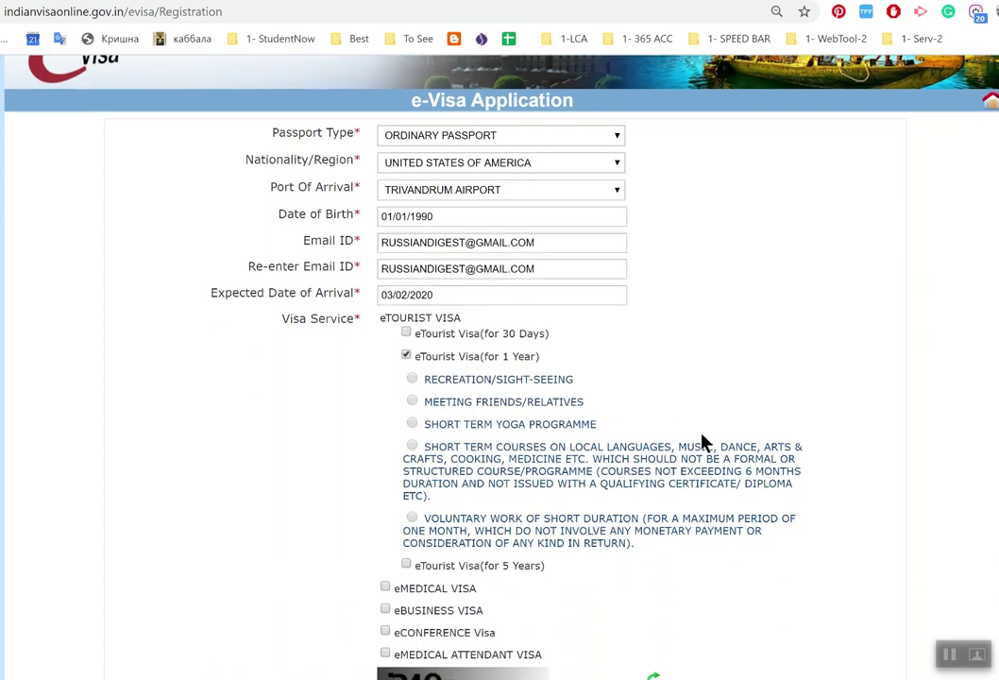
{"action": "scroll", "coordinate": [690, 440], "scroll_direction": "down", "scroll_amount": 1}
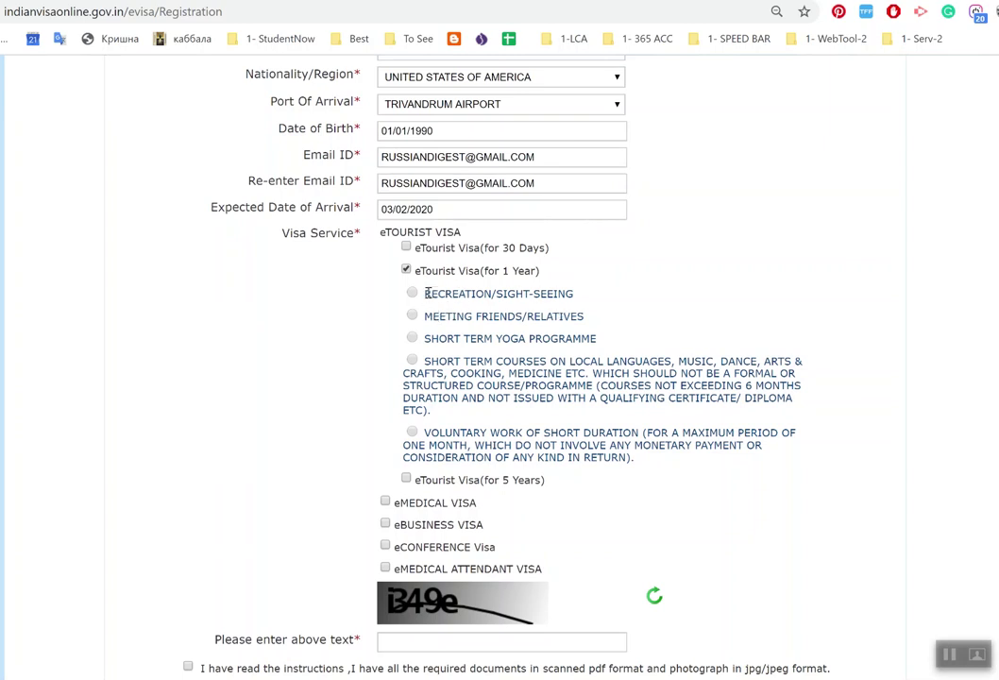
Review the listed visit purposes and choose RECREATION/SIGHT-SEEING
{"action": "left_click_drag", "start_coordinate": [425, 294], "coordinate": [578, 300]}
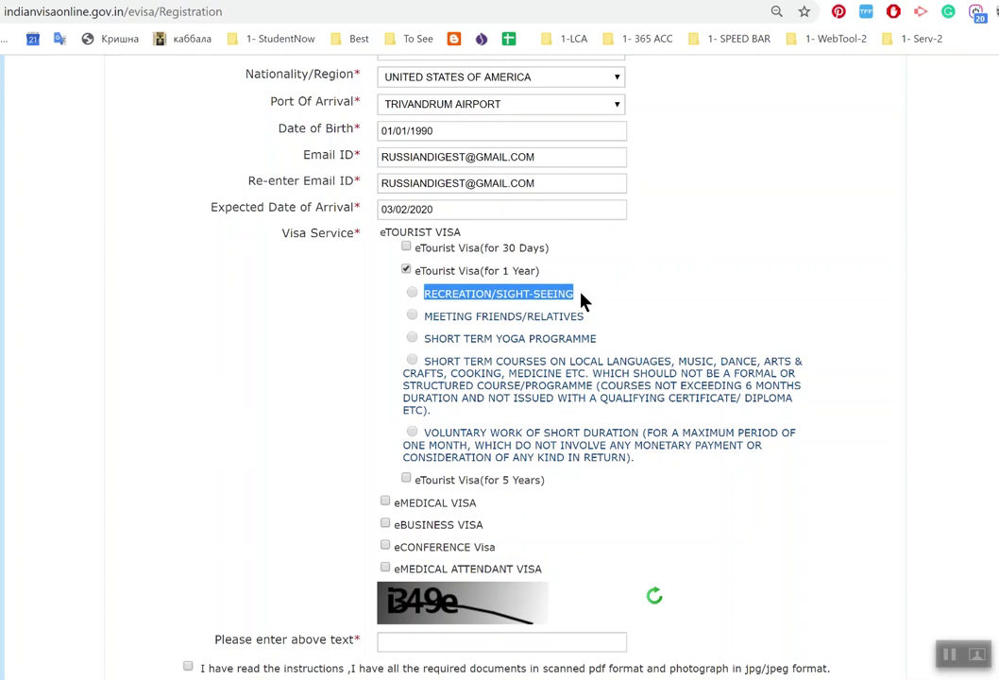
{"action": "left_click_drag", "start_coordinate": [426, 318], "coordinate": [592, 327]}
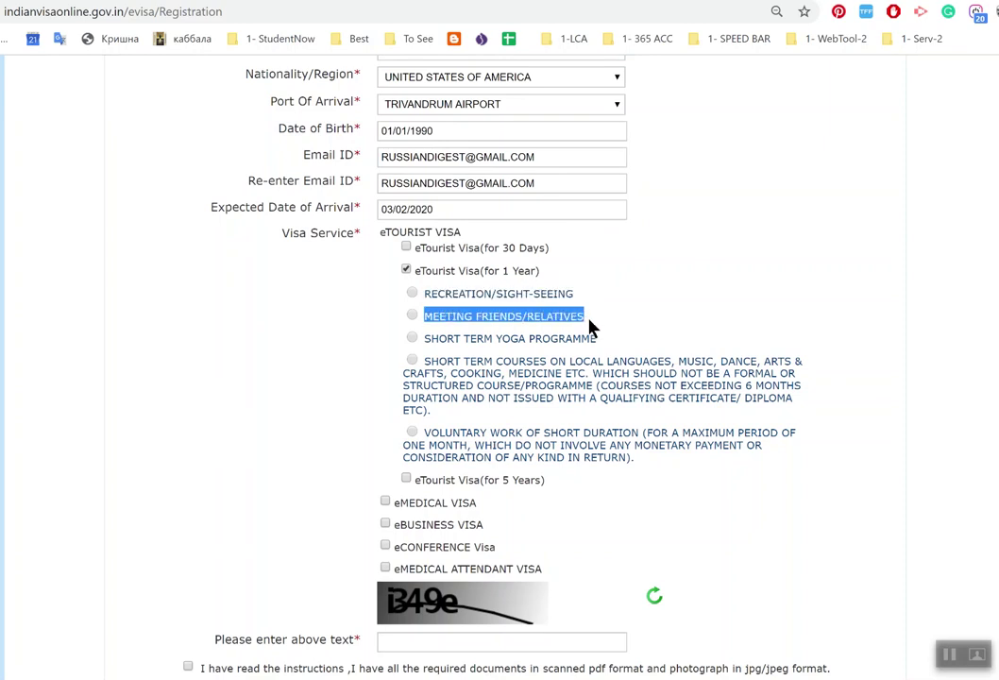
{"action": "left_click_drag", "start_coordinate": [428, 338], "coordinate": [609, 345]}
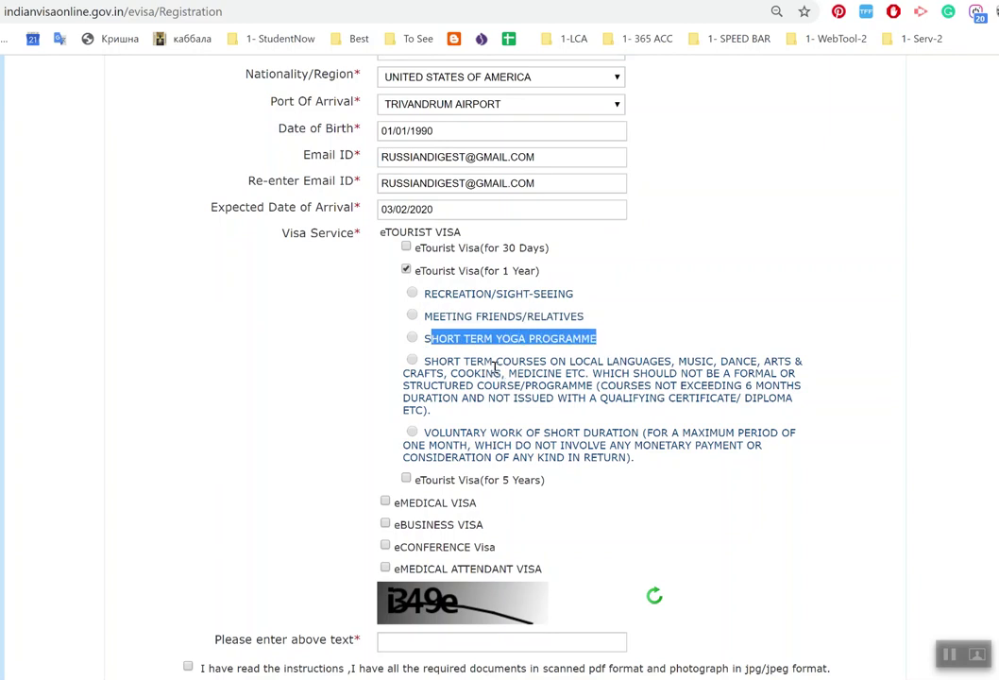
{"action": "left_click_drag", "start_coordinate": [431, 362], "coordinate": [534, 376]}
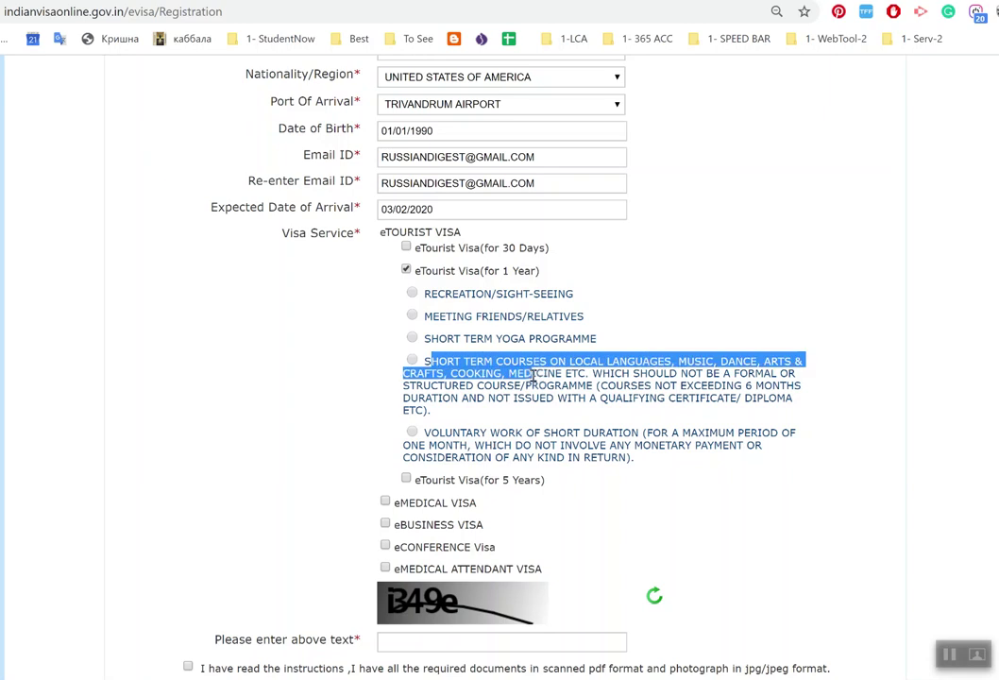
{"action": "left_click_drag", "start_coordinate": [421, 431], "coordinate": [612, 434]}
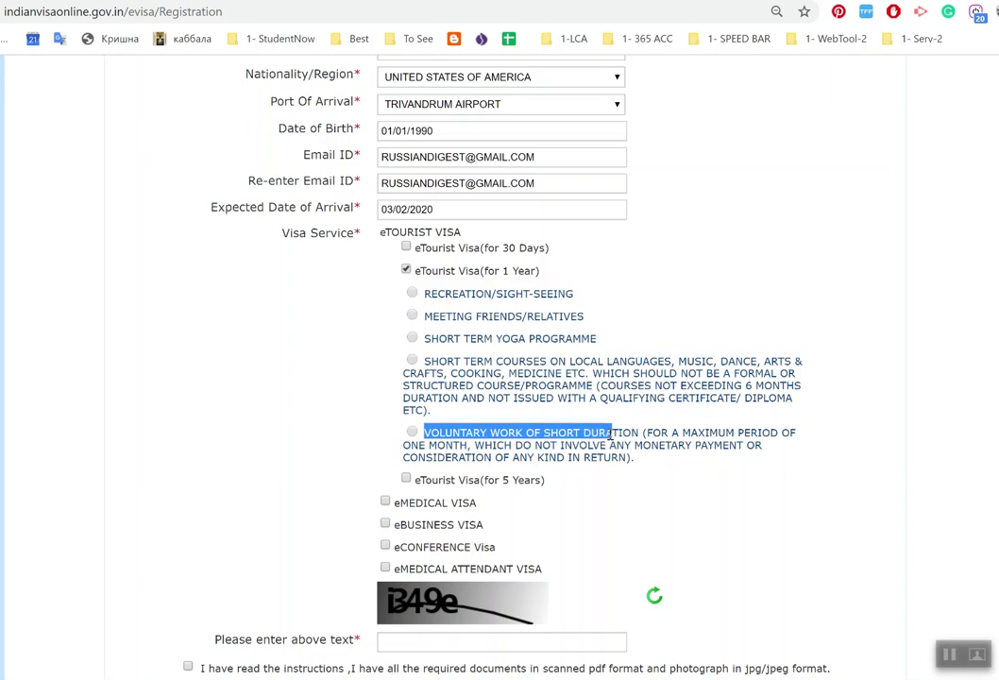
{"action": "left_click", "coordinate": [739, 533]}
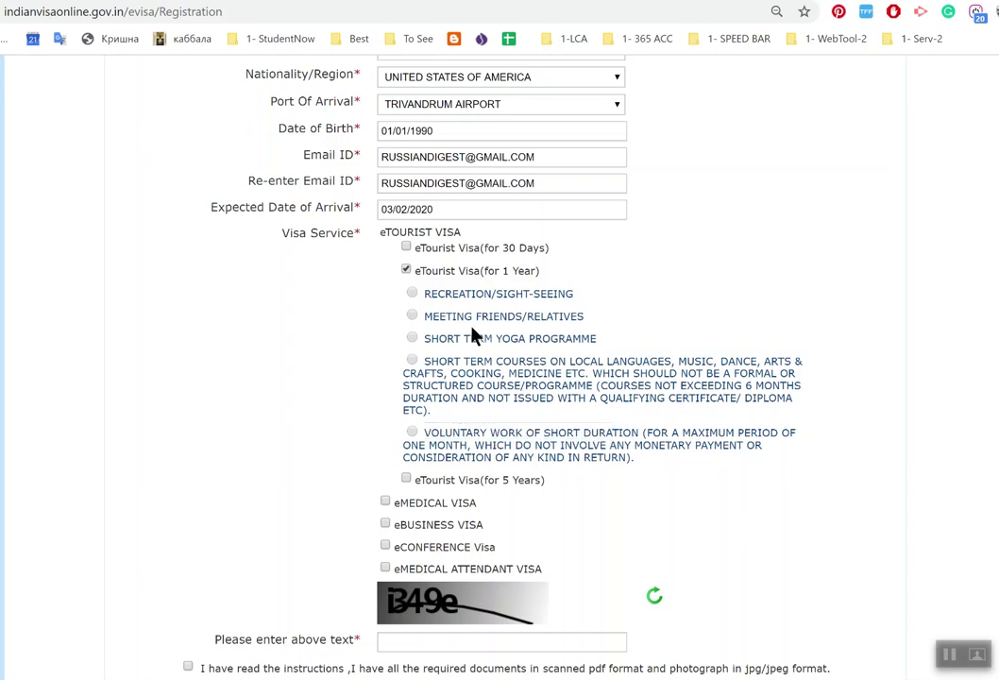
{"action": "left_click", "coordinate": [413, 295]}
{"action": "scroll", "coordinate": [779, 462], "scroll_direction": "down", "scroll_amount": 1}
{"action": "scroll", "coordinate": [780, 462], "scroll_direction": "down", "scroll_amount": 1}
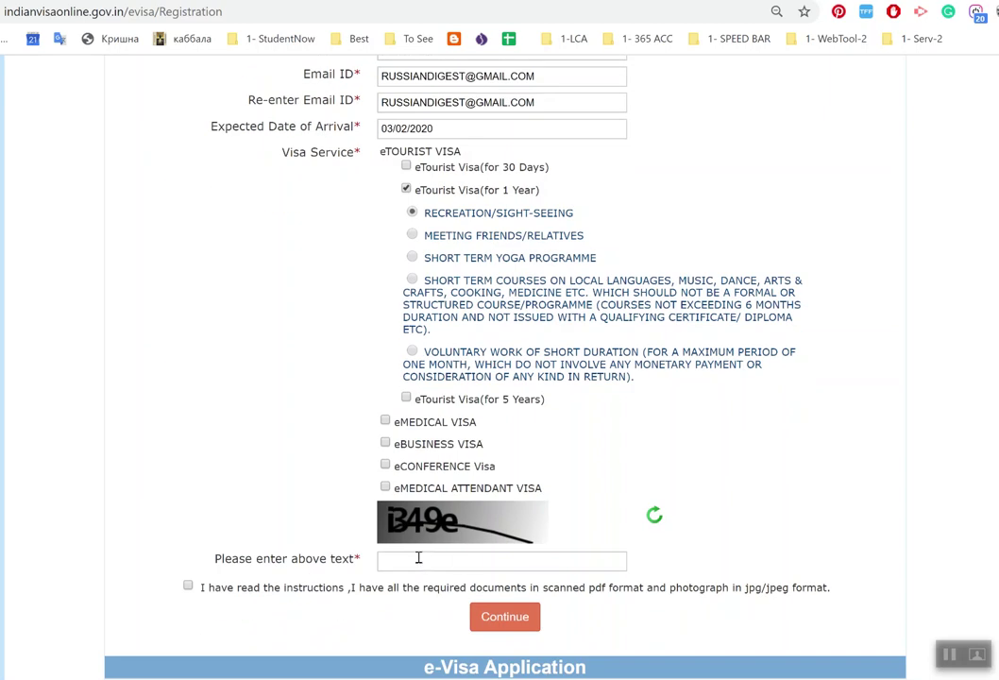
Enter the captcha text and submit the registration form
{"action": "left_click", "coordinate": [441, 563]}
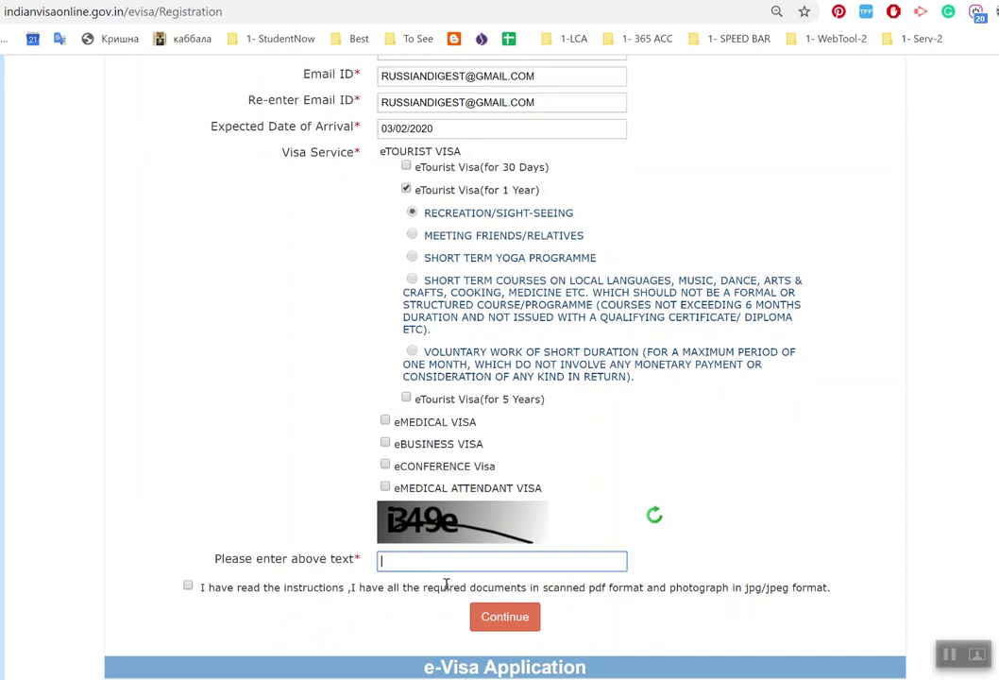
{"action": "type", "text": "i349e"}
{"action": "left_click", "coordinate": [503, 629]}
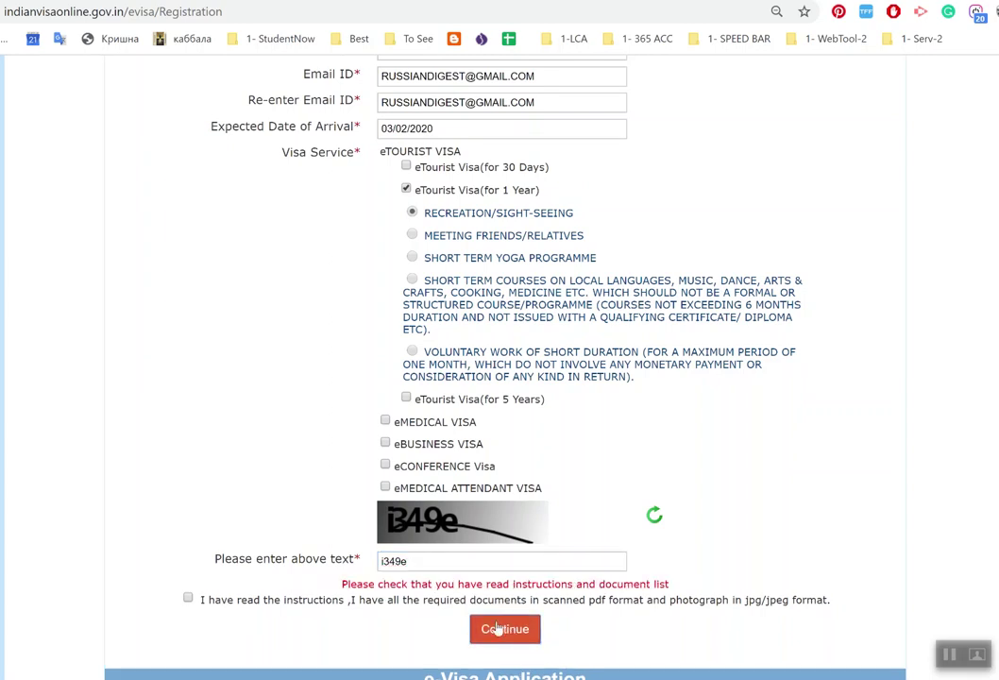
Tick the 'I have read the instructions' declaration and submit again, bringing up the documents note
{"action": "left_click", "coordinate": [188, 601]}
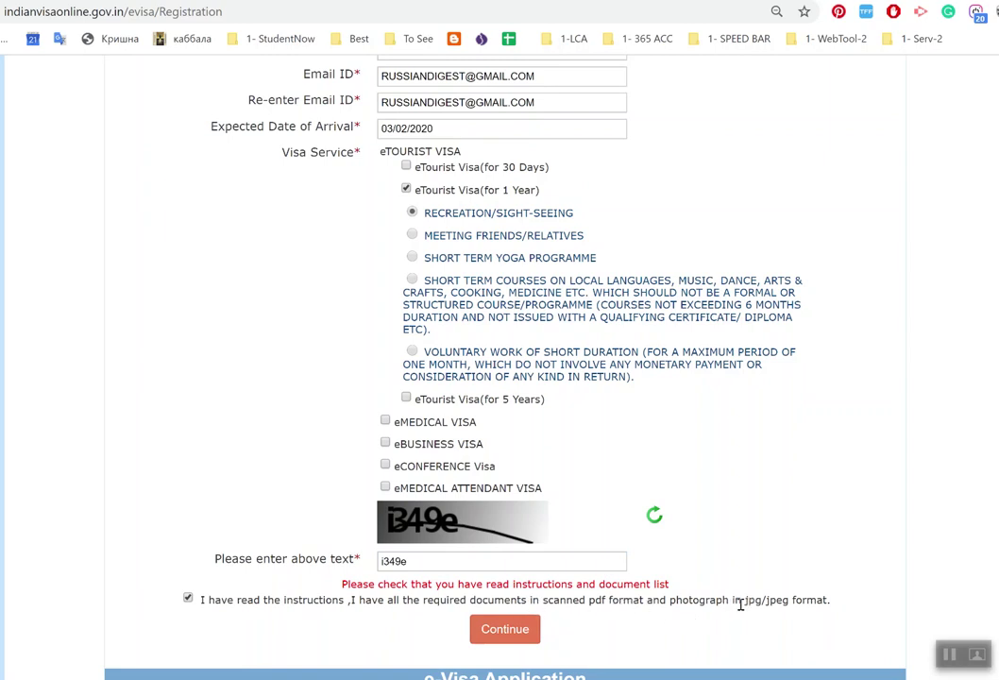
{"action": "scroll", "coordinate": [651, 454], "scroll_direction": "down", "scroll_amount": 1}
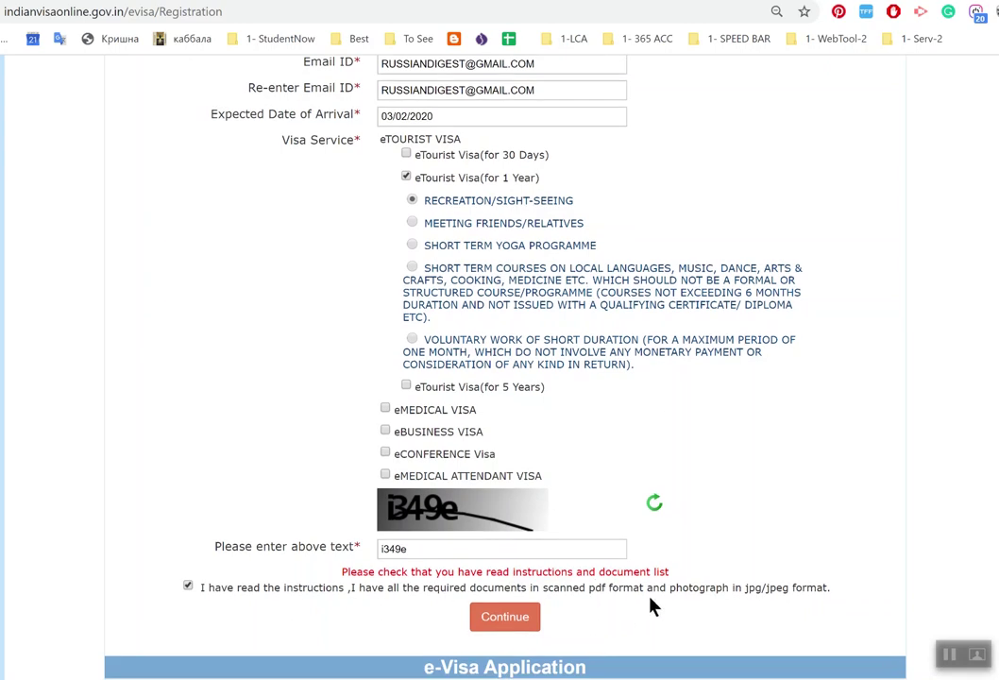
{"action": "left_click_drag", "start_coordinate": [743, 588], "coordinate": [789, 589]}
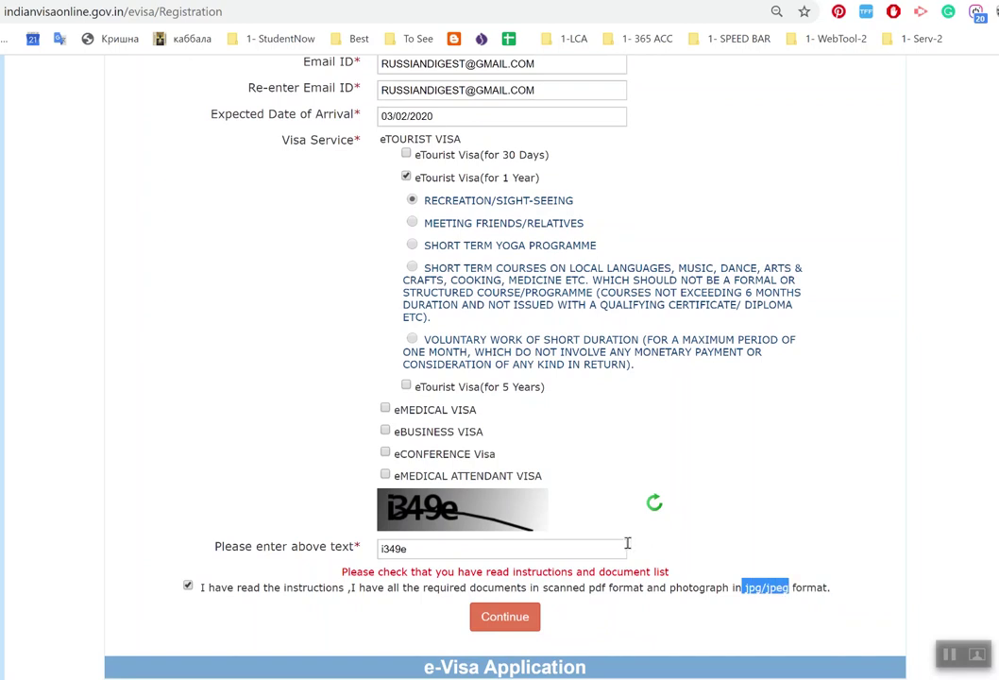
{"action": "left_click", "coordinate": [503, 626]}
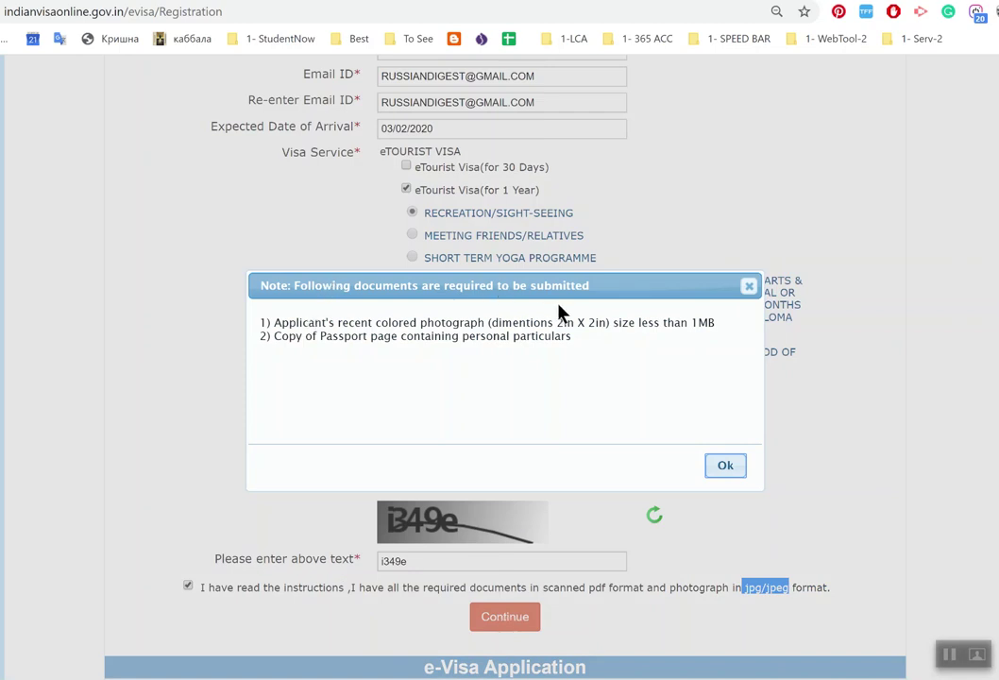
{"action": "left_click_drag", "start_coordinate": [575, 350], "coordinate": [274, 319]}
Review the 1MB photo limit and passport page requirements, then close the documents note with Ok
{"action": "left_click", "coordinate": [249, 313]}
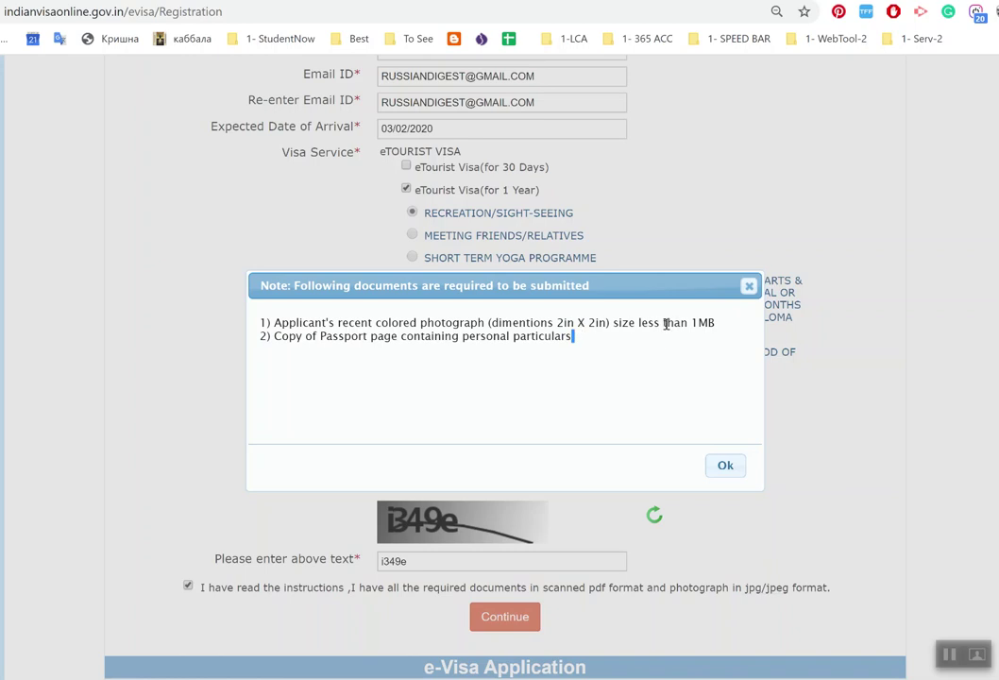
{"action": "left_click_drag", "start_coordinate": [716, 322], "coordinate": [693, 322]}
{"action": "left_click_drag", "start_coordinate": [272, 337], "coordinate": [561, 352]}
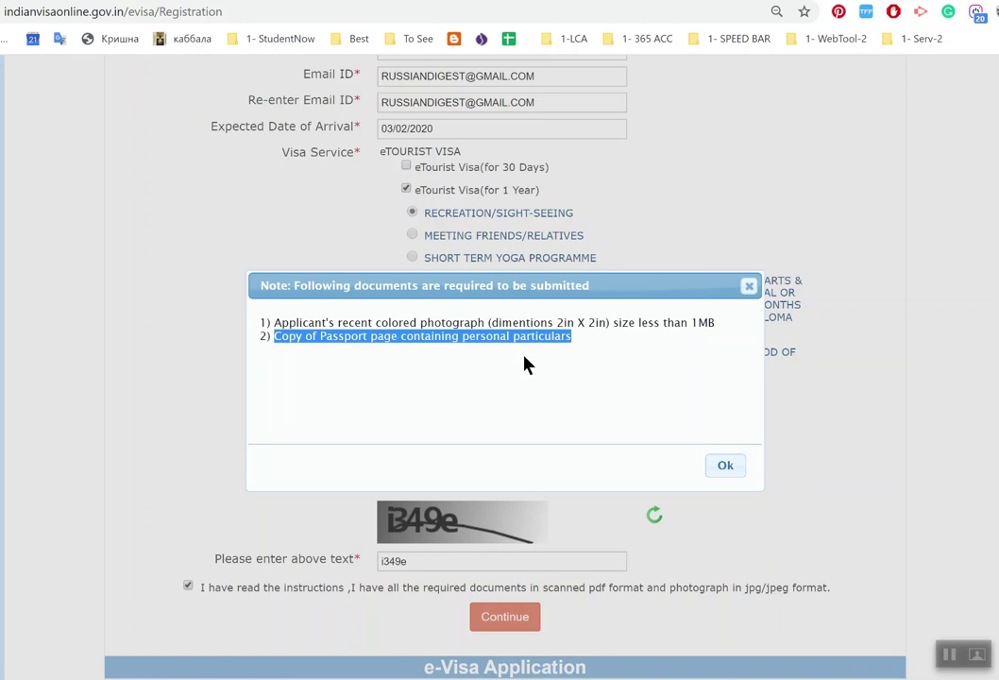
{"action": "left_click", "coordinate": [727, 469]}
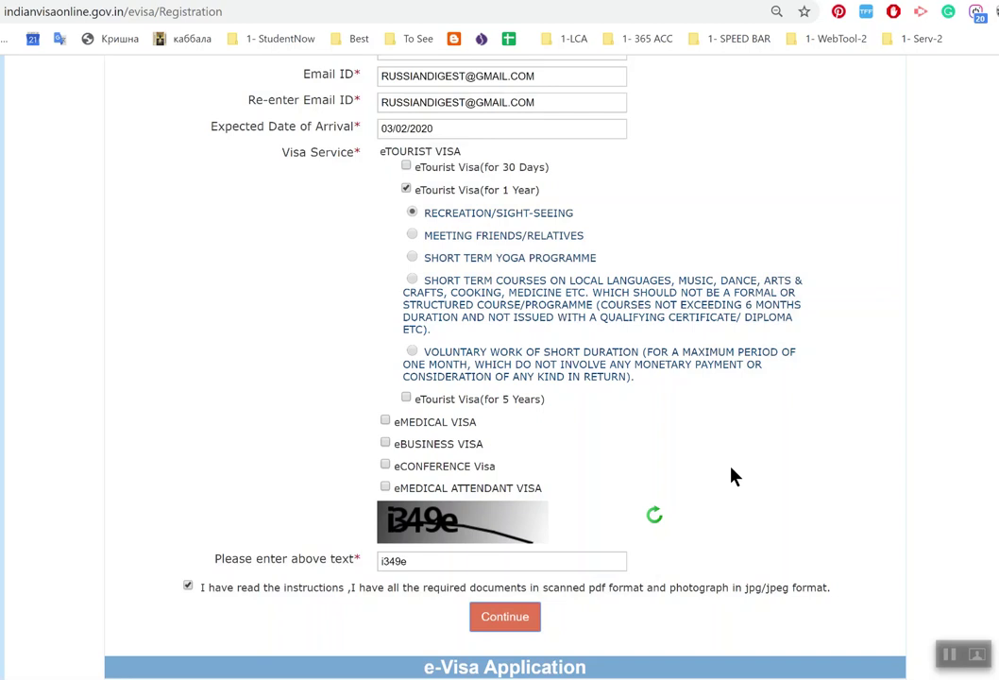
Continue to the Applicant Details Form with its Temporary Application ID and copy the word Surname
{"action": "left_click", "coordinate": [515, 618]}
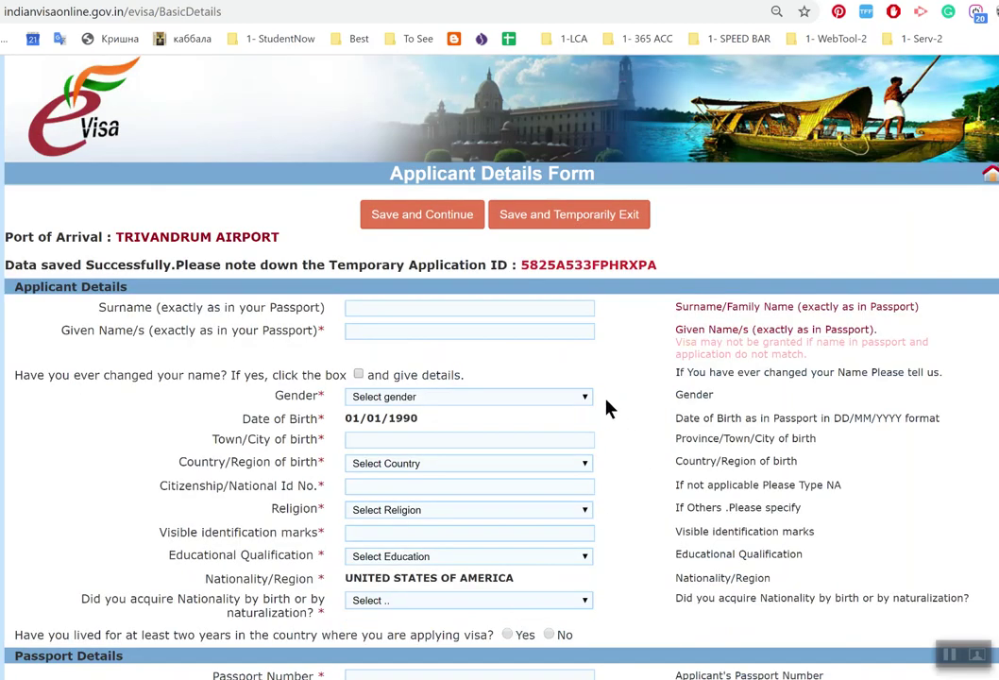
{"action": "scroll", "coordinate": [619, 510], "scroll_direction": "down", "scroll_amount": 3}
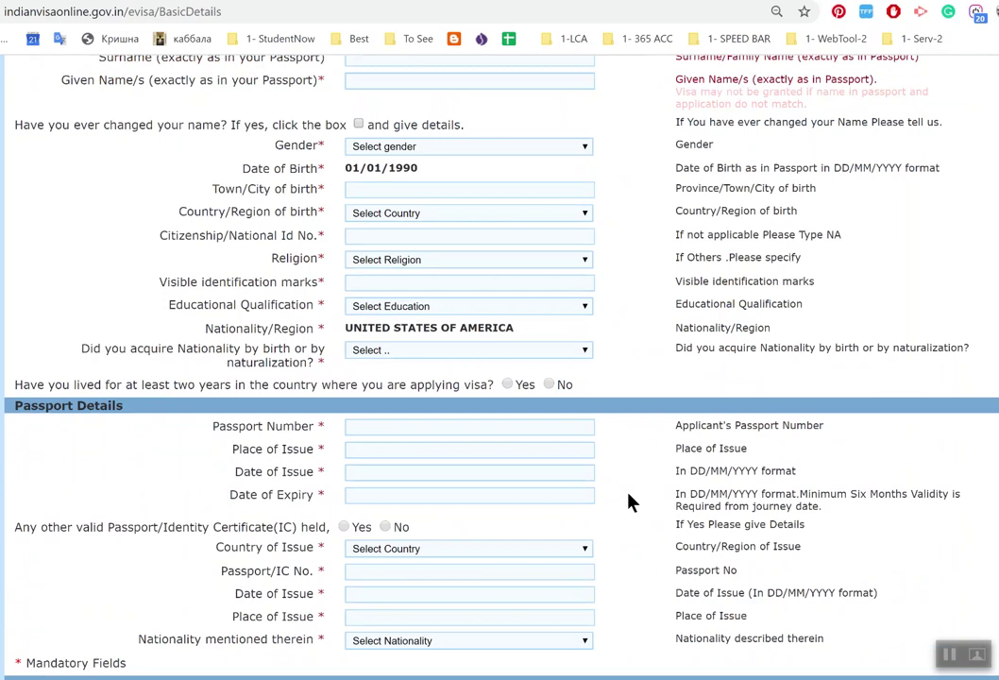
{"action": "scroll", "coordinate": [633, 501], "scroll_direction": "up", "scroll_amount": 3}
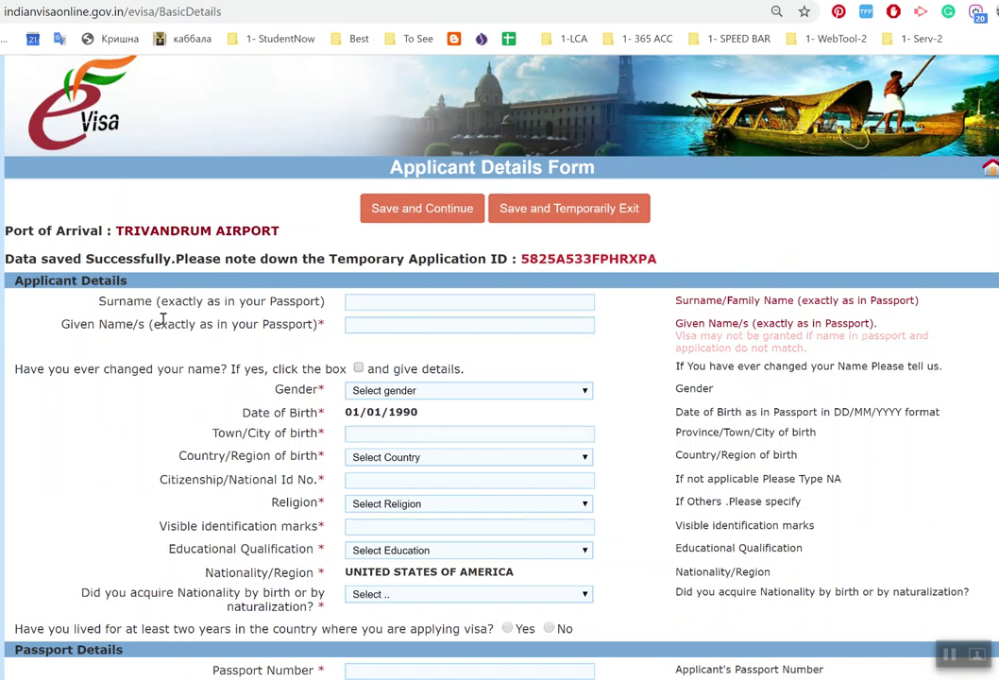
{"action": "left_click_drag", "start_coordinate": [152, 301], "coordinate": [98, 301]}
{"action": "key", "text": "ctrl+c"}
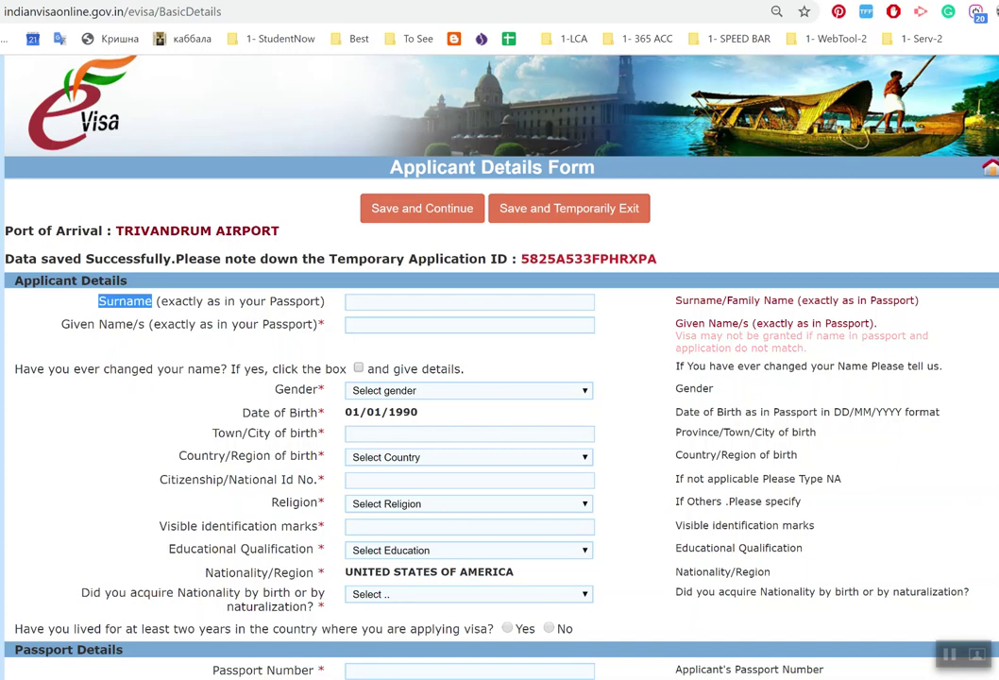
{"action": "key", "text": "ctrl+t"}
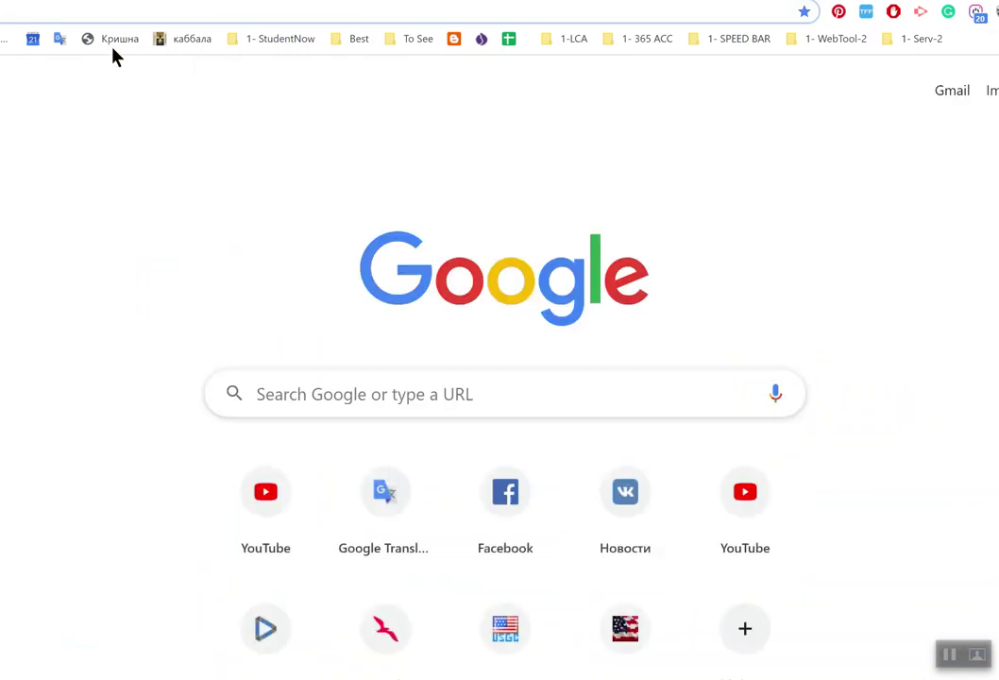
Translate 'Surname' into Russian (Фамилия) in Google Translate and return to the e-Visa form
{"action": "left_click", "coordinate": [61, 41]}
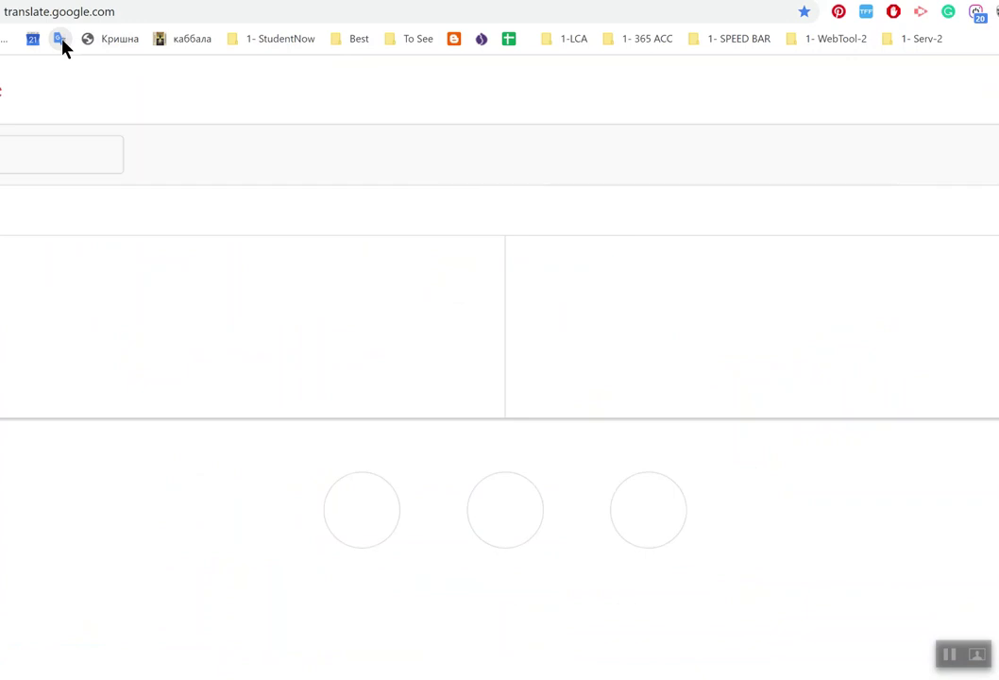
{"action": "key", "text": "ctrl+v"}
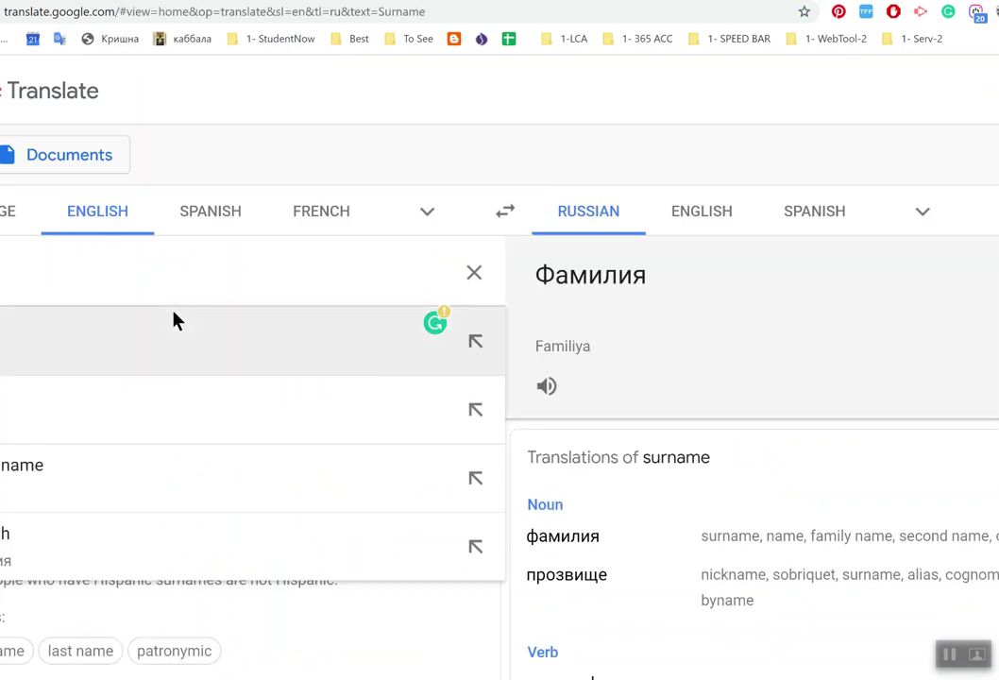
{"action": "left_click", "coordinate": [954, 2]}
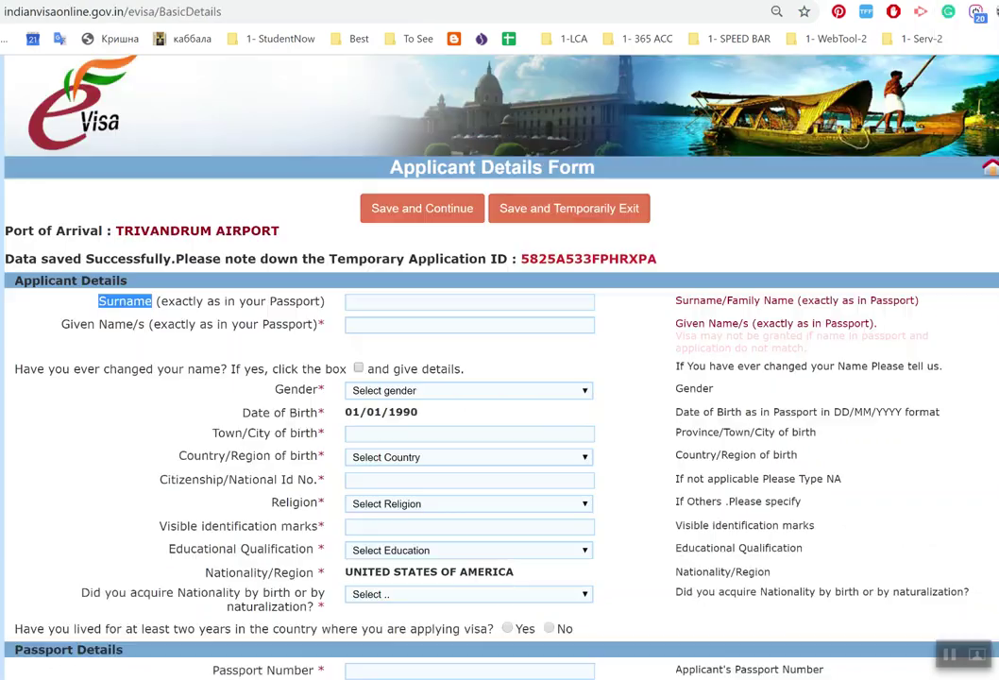
Enter the applicant's surname and given name, and set gender to MALE
{"action": "left_click", "coordinate": [524, 300]}
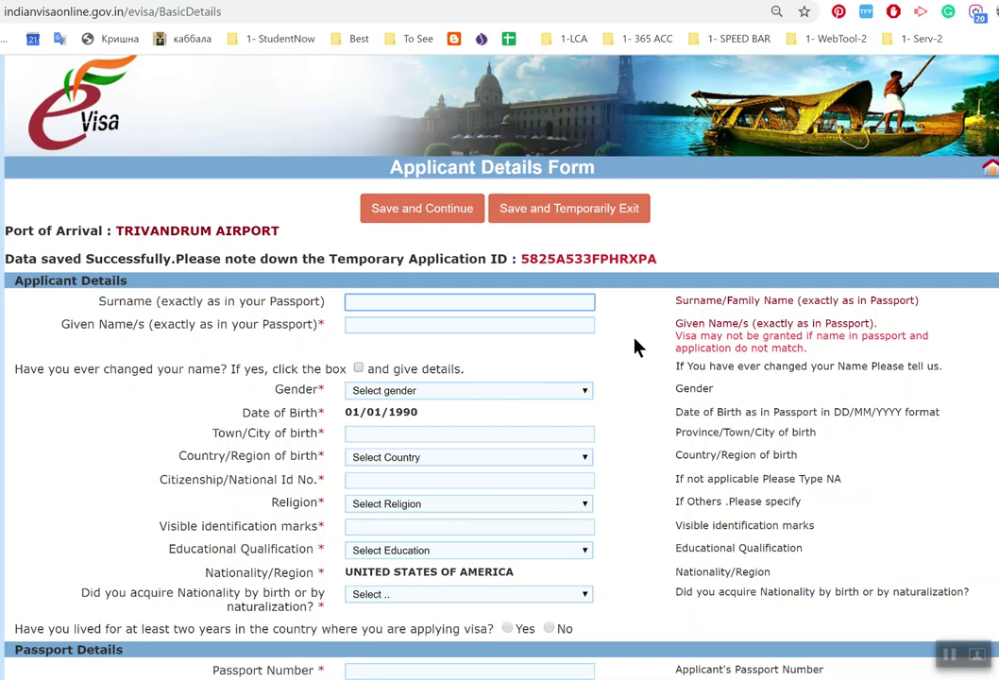
{"action": "type", "text": "Petrov"}
{"action": "key", "text": "Tab"}
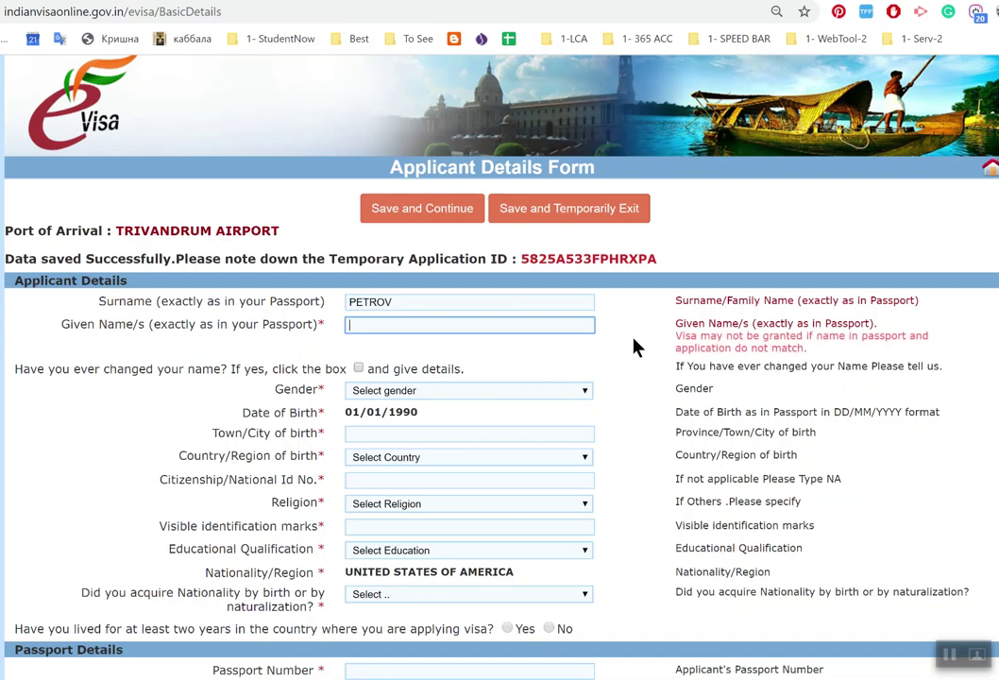
{"action": "type", "text": "Ivan"}
{"action": "left_click", "coordinate": [358, 374]}
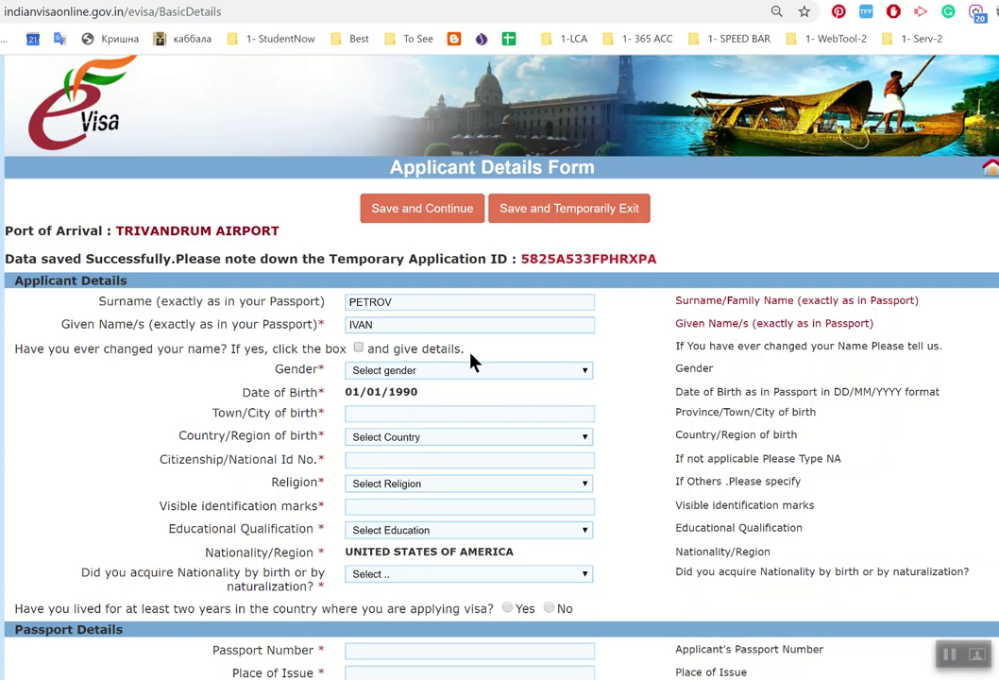
{"action": "left_click", "coordinate": [366, 375]}
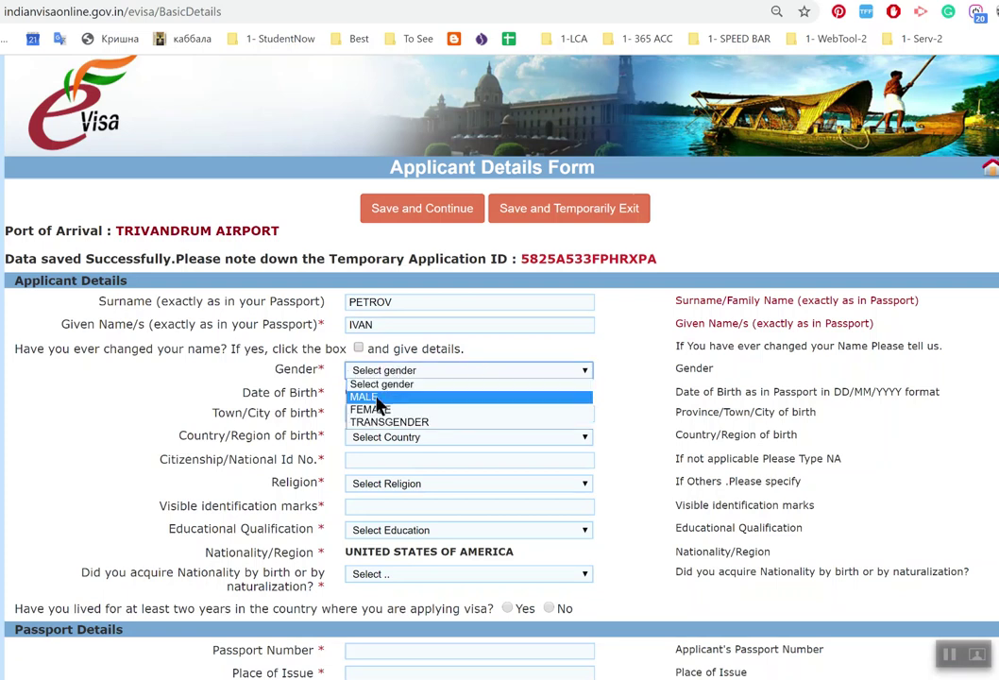
{"action": "left_click", "coordinate": [378, 398]}
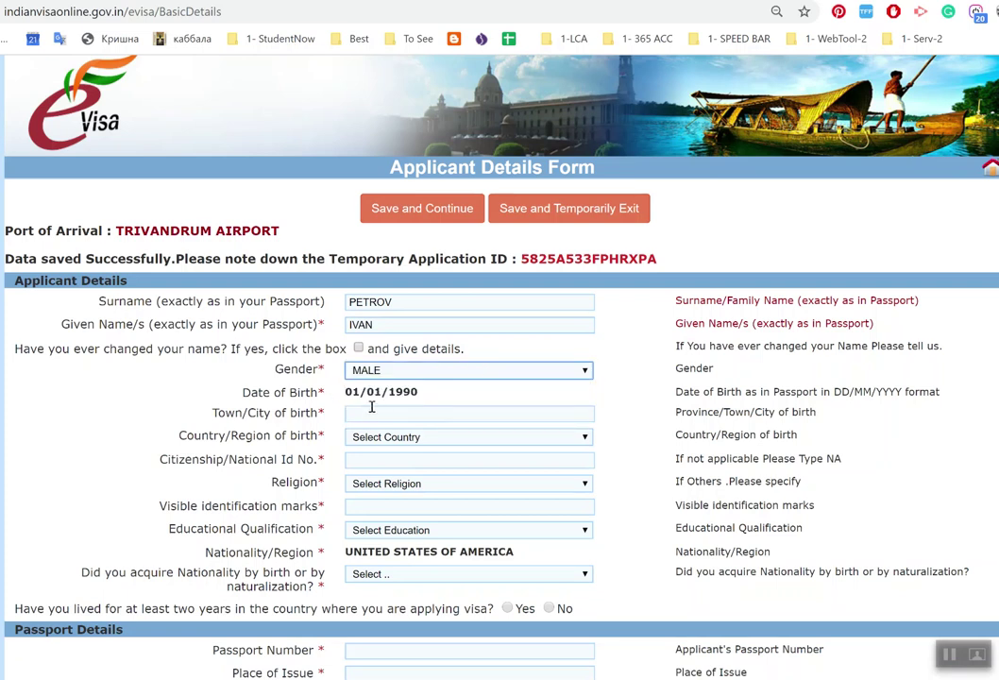
Set town of birth to Minsk, country of birth to Belarus, and citizenship to Russian
{"action": "left_click", "coordinate": [372, 412]}
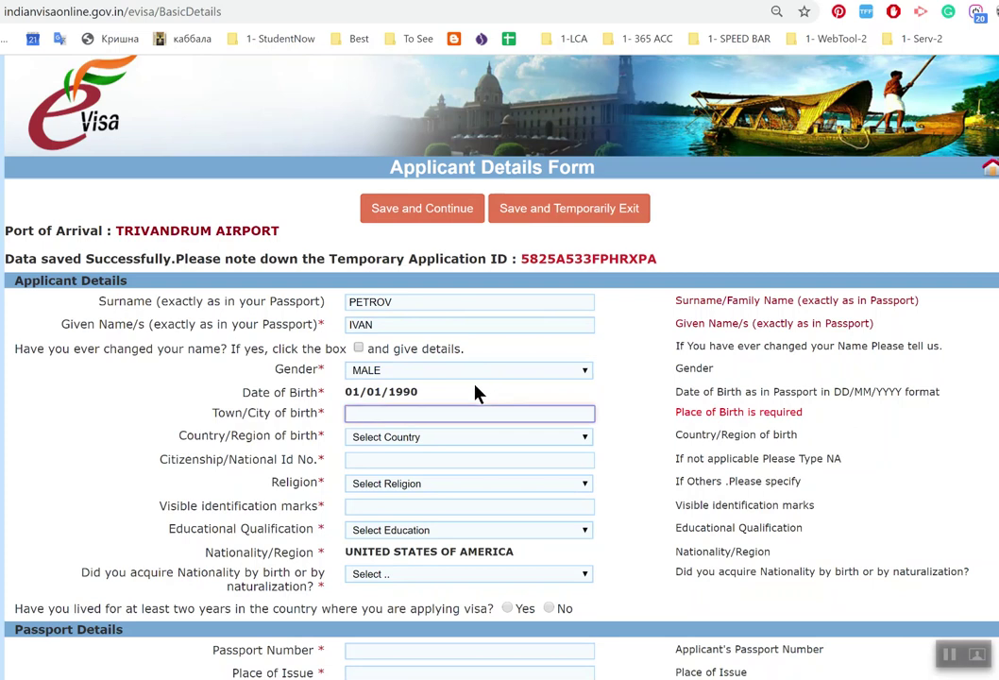
{"action": "type", "text": "MInsk"}
{"action": "key", "text": "Tab"}
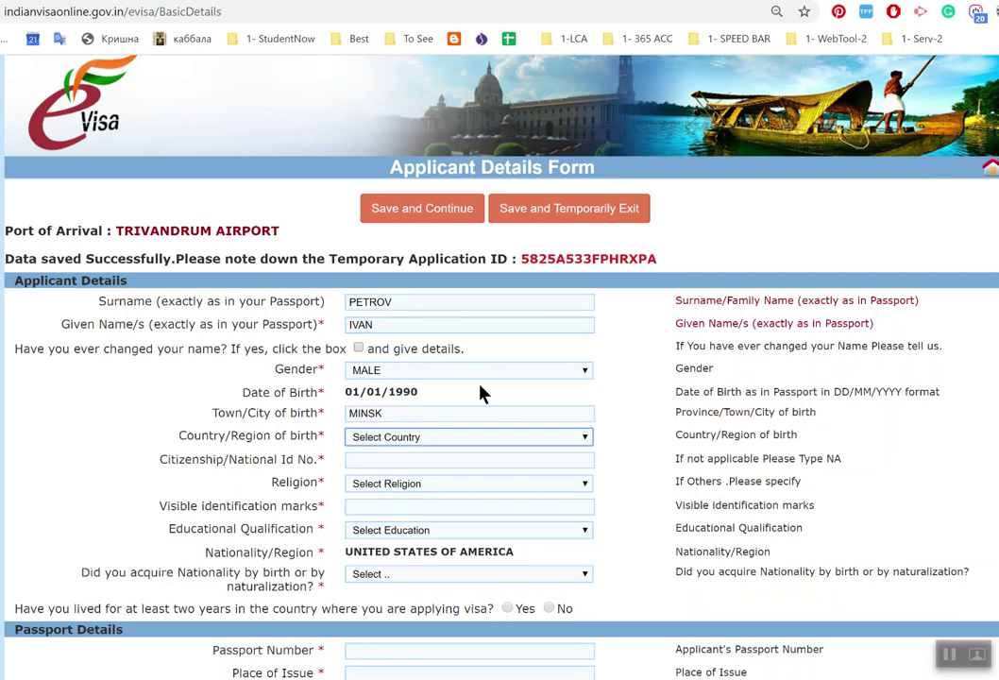
{"action": "type", "text": "bel"}
{"action": "key", "text": "Tab"}
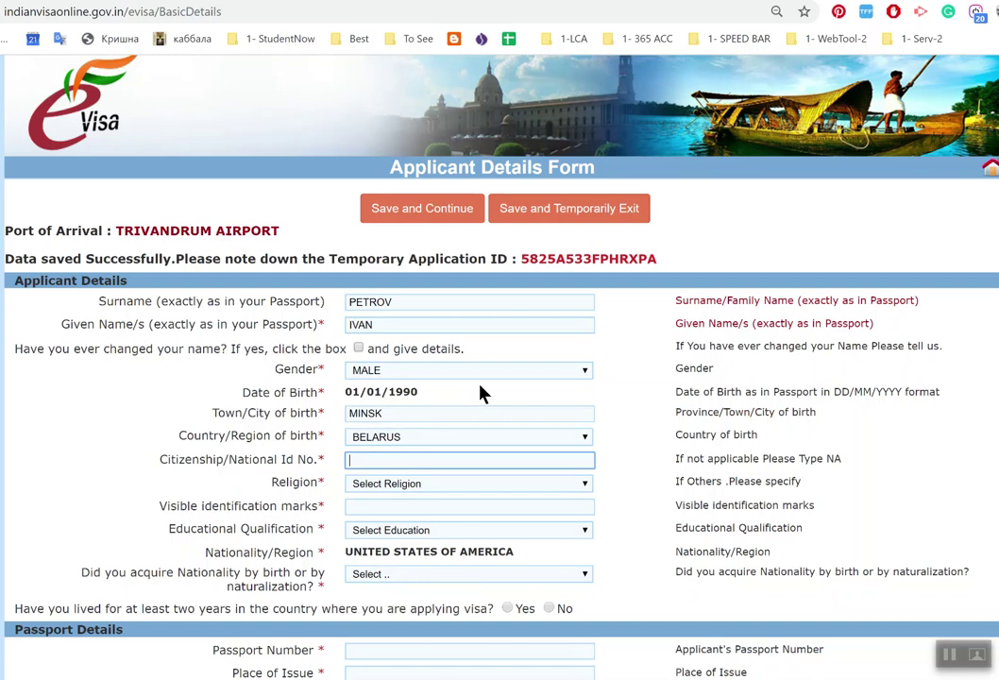
{"action": "type", "text": "b"}
{"action": "key", "text": "BackSpace"}
{"action": "type", "text": "russian"}
{"action": "key", "text": "BackSpace"}
{"action": "key", "text": "BackSpace"}
{"action": "key", "text": "BackSpace"}
{"action": "key", "text": "BackSpace"}
{"action": "key", "text": "BackSpace"}
{"action": "key", "text": "BackSpace"}
{"action": "key", "text": "BackSpace"}
{"action": "type", "text": "Russian"}
Set religion to HINDU, identification marks to 'no', and education to POST GRADUATE
{"action": "left_click", "coordinate": [400, 486]}
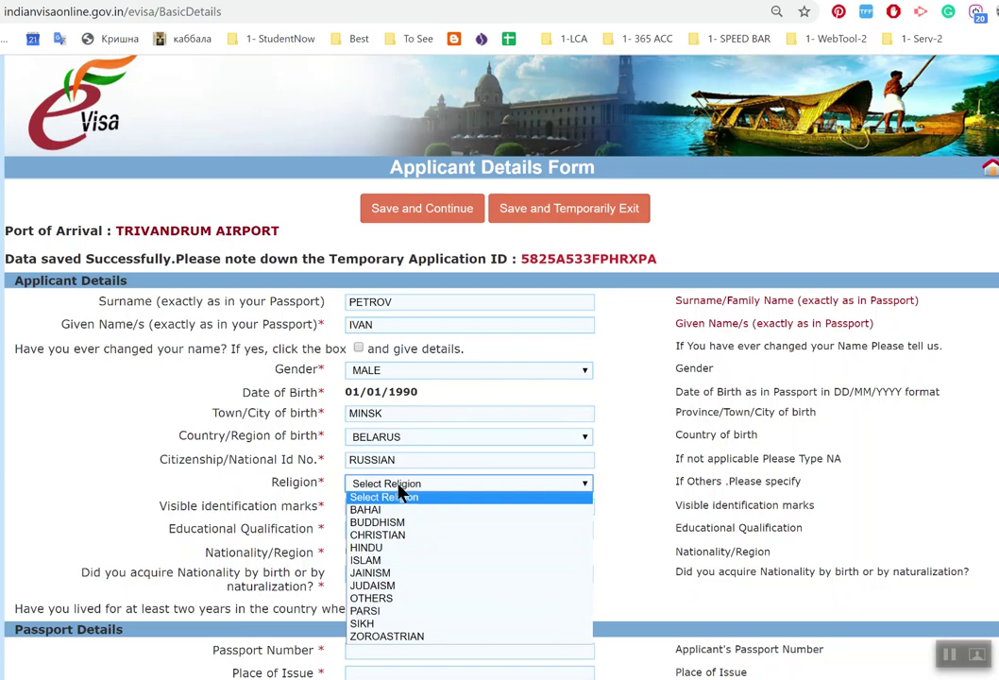
{"action": "left_click", "coordinate": [391, 551]}
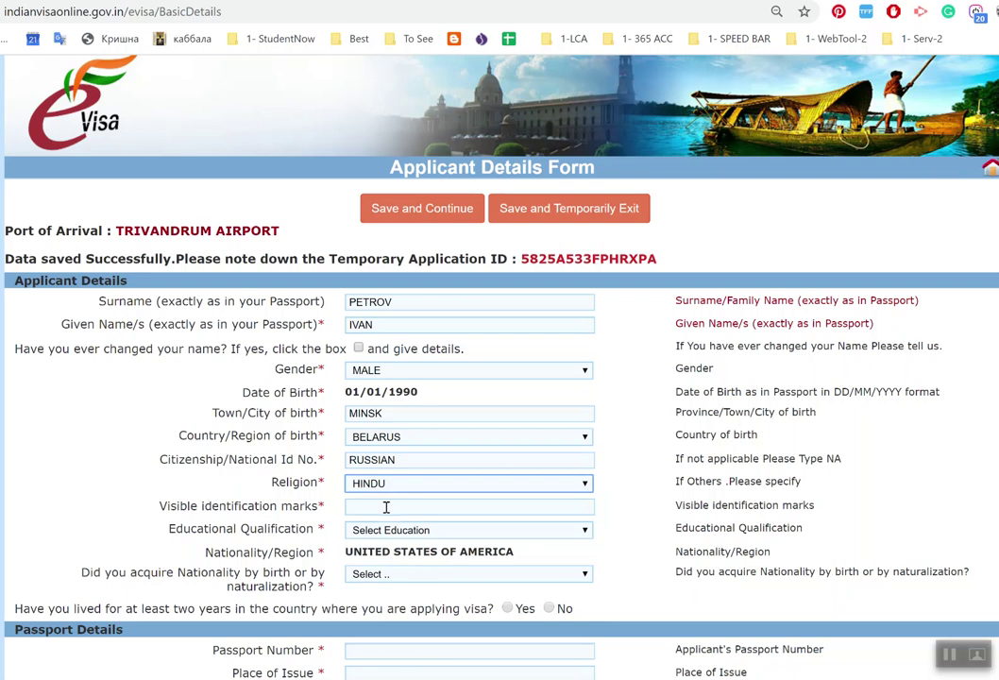
{"action": "left_click", "coordinate": [387, 507]}
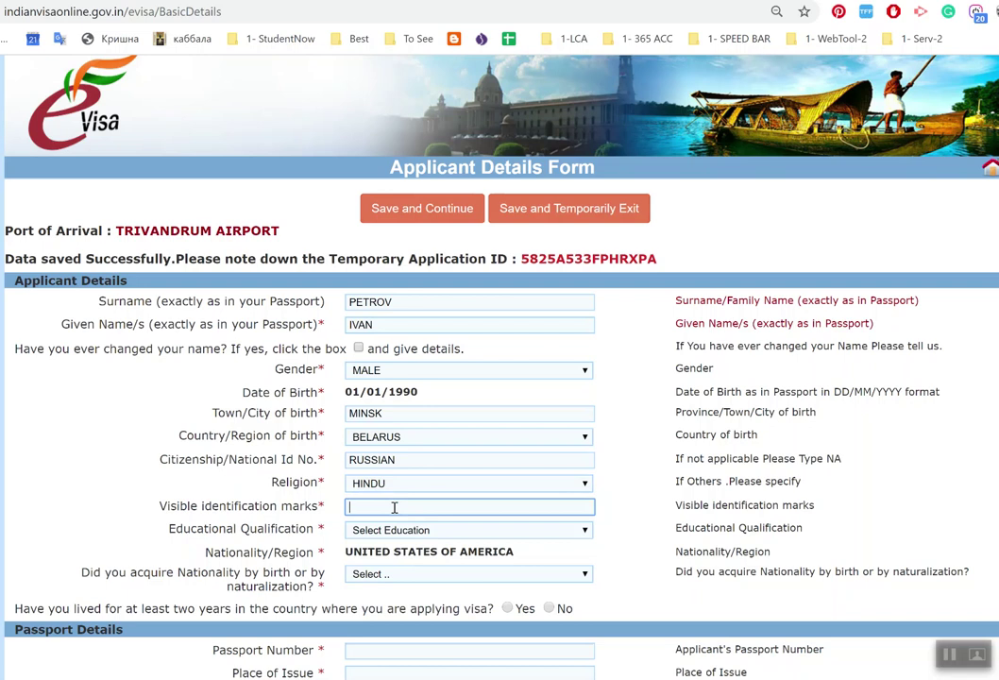
{"action": "type", "text": "no"}
{"action": "left_click", "coordinate": [412, 531]}
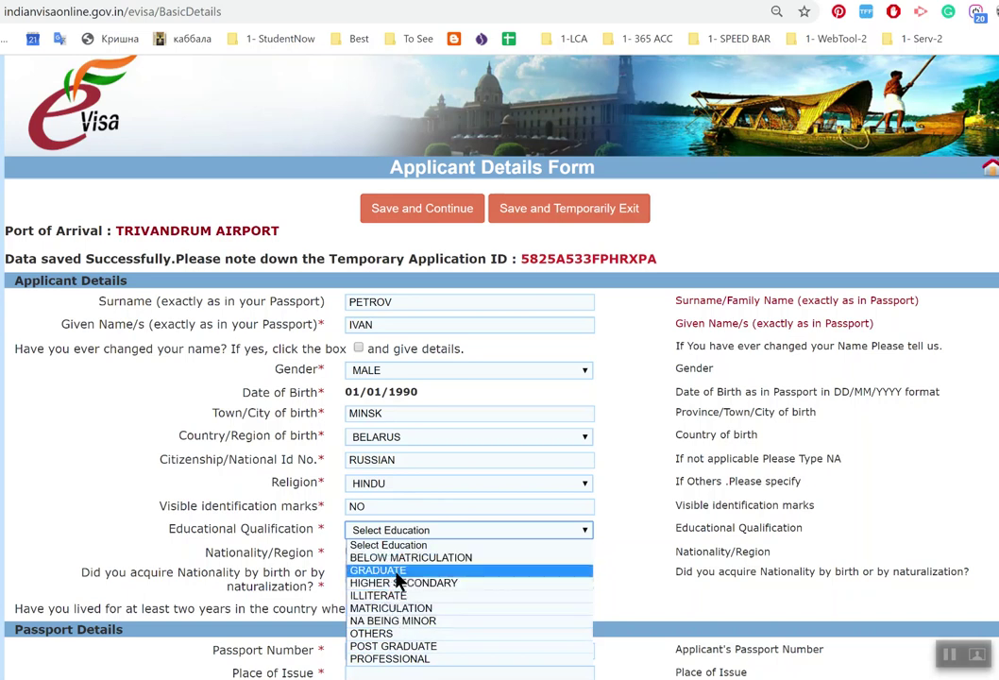
{"action": "left_click", "coordinate": [431, 646]}
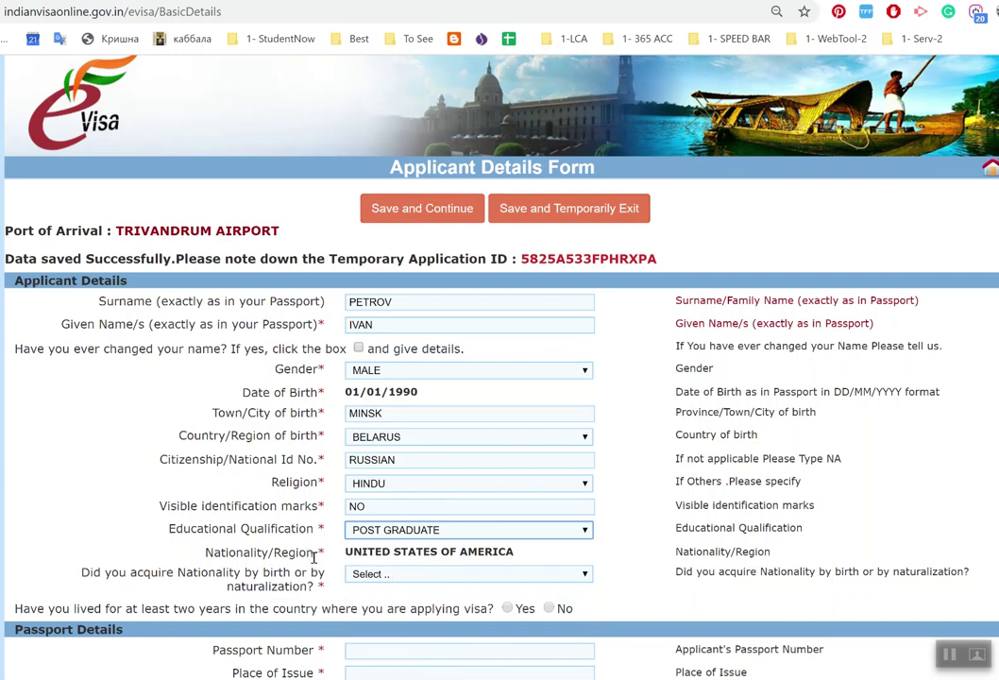
Choose Naturalization as how nationality was acquired
{"action": "left_click", "coordinate": [381, 575]}
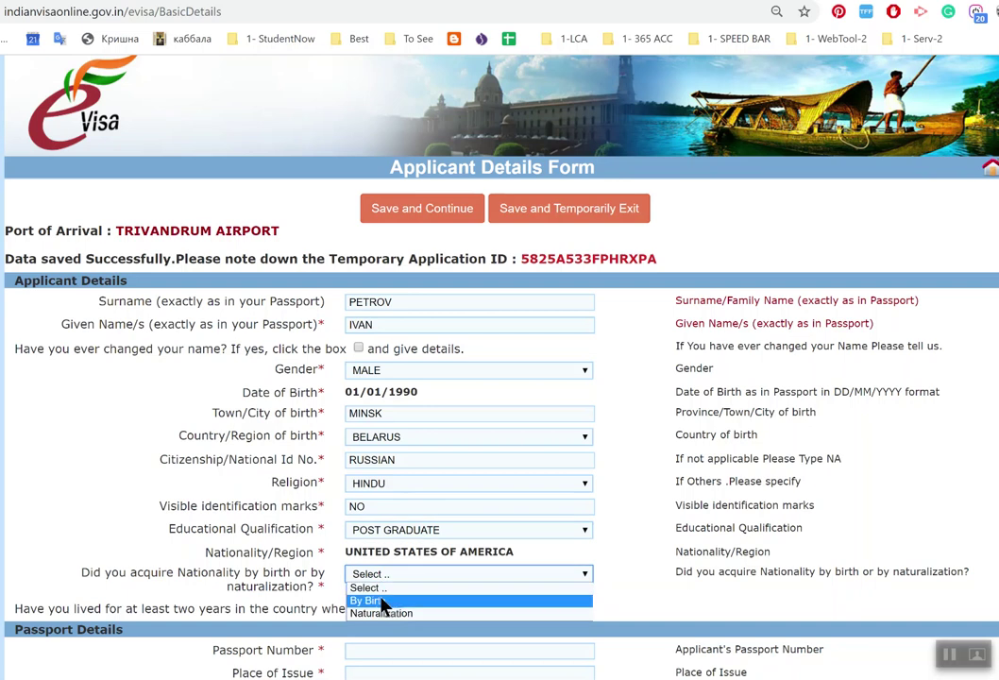
{"action": "left_click", "coordinate": [388, 614]}
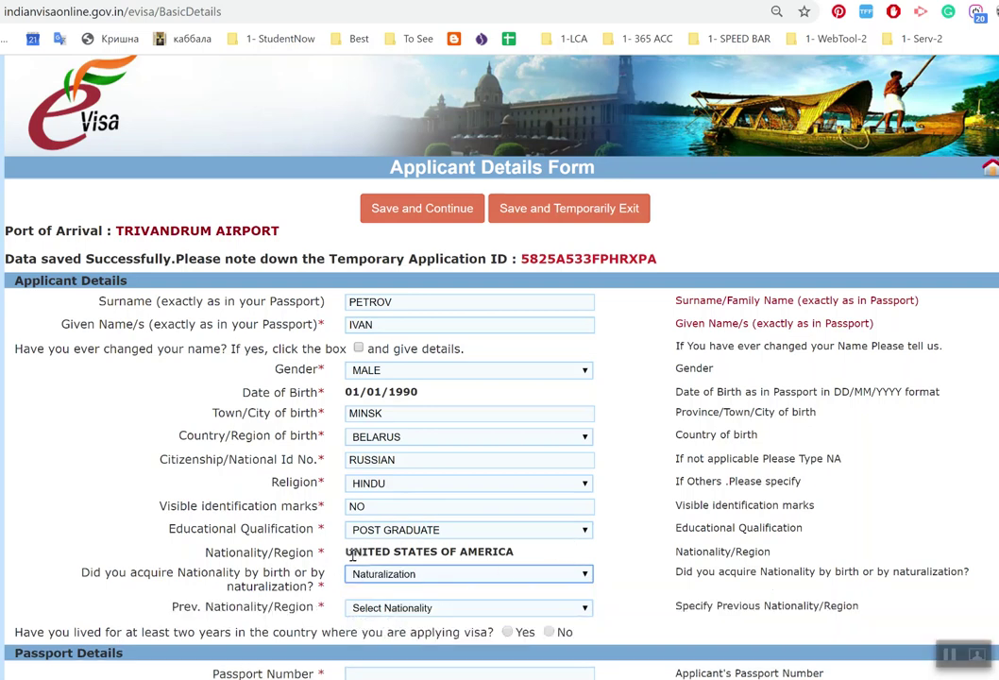
{"action": "left_click_drag", "start_coordinate": [321, 552], "coordinate": [204, 555]}
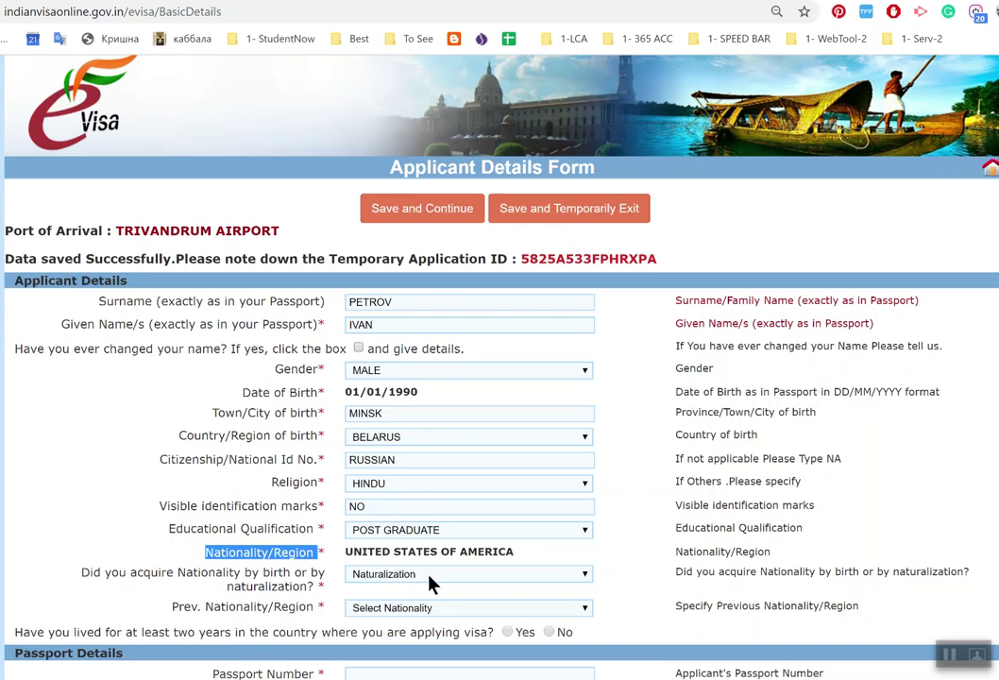
{"action": "left_click", "coordinate": [503, 582]}
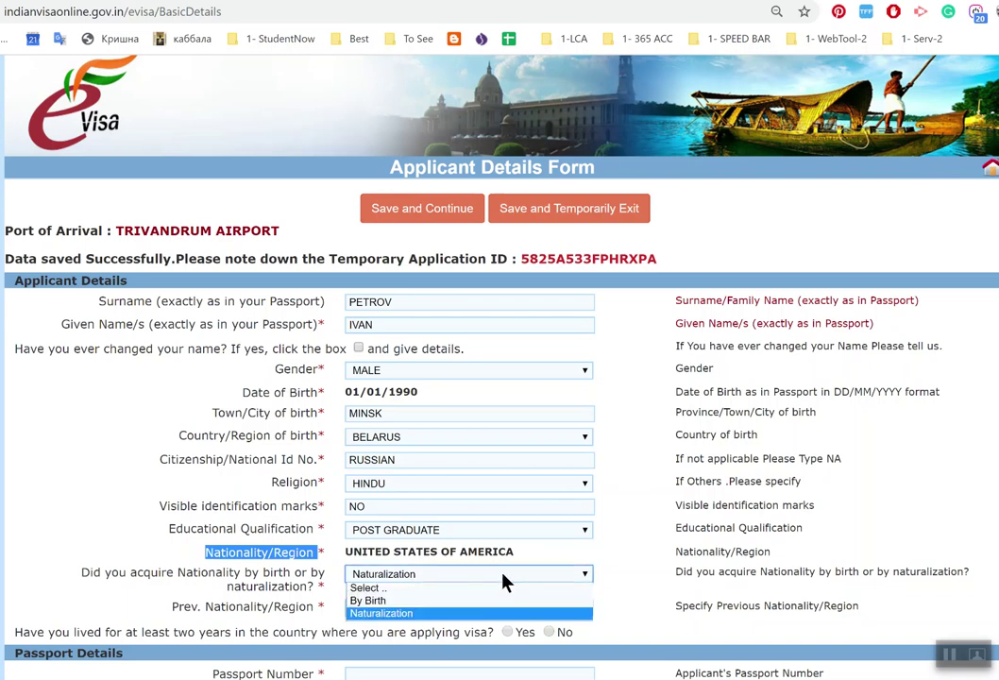
{"action": "left_click", "coordinate": [629, 597]}
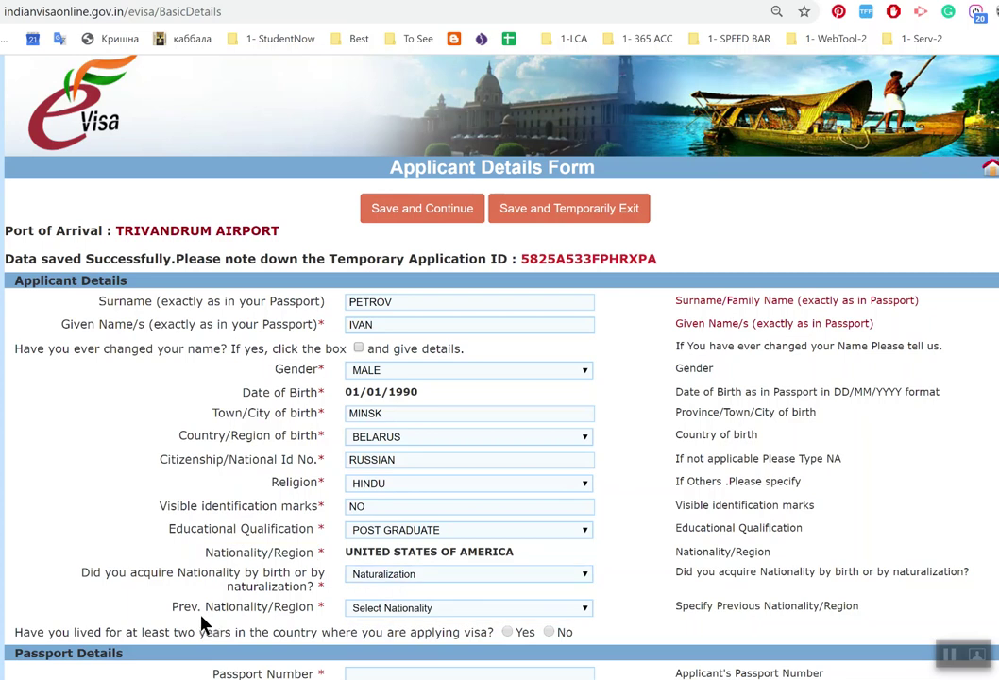
Set the previous nationality to RUSSIAN FEDERATION
{"action": "scroll", "coordinate": [215, 612], "scroll_direction": "down", "scroll_amount": 1}
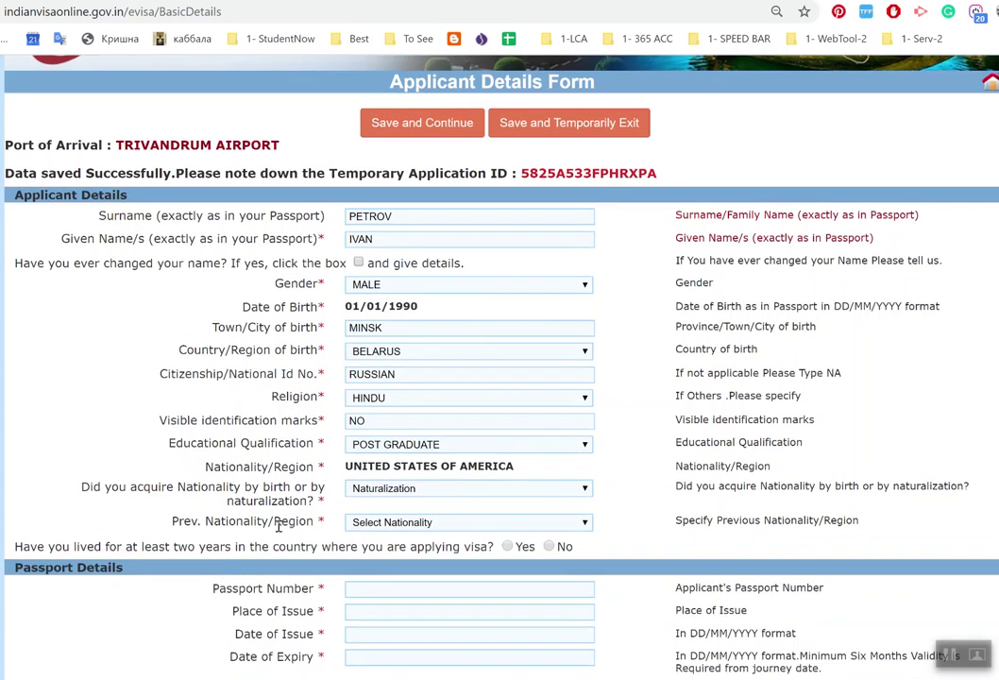
{"action": "left_click", "coordinate": [435, 527]}
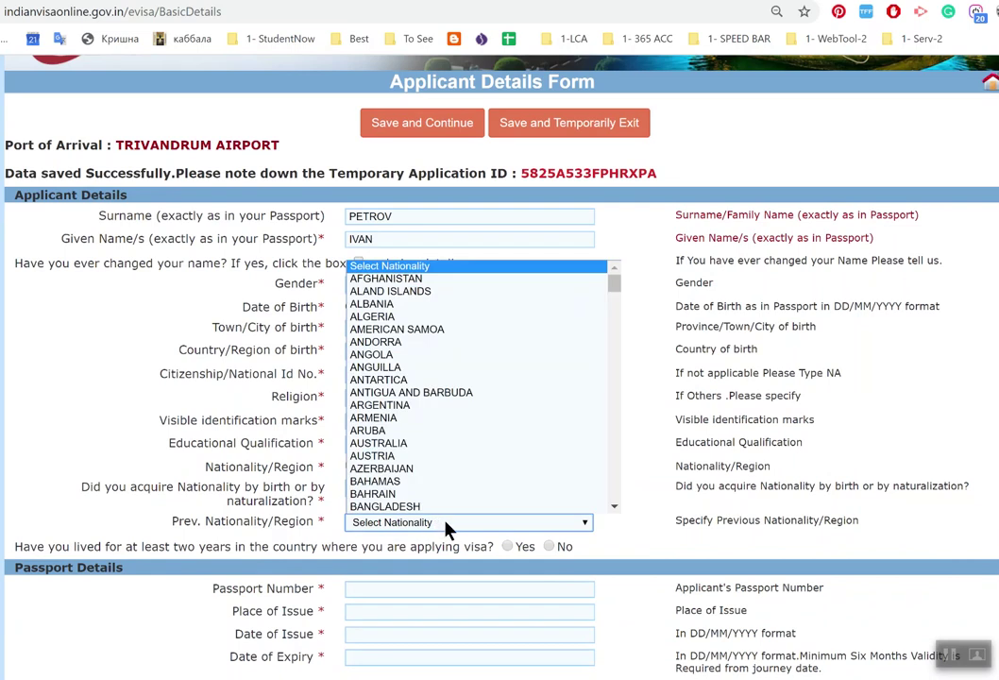
{"action": "type", "text": "rus"}
{"action": "key", "text": "Return"}
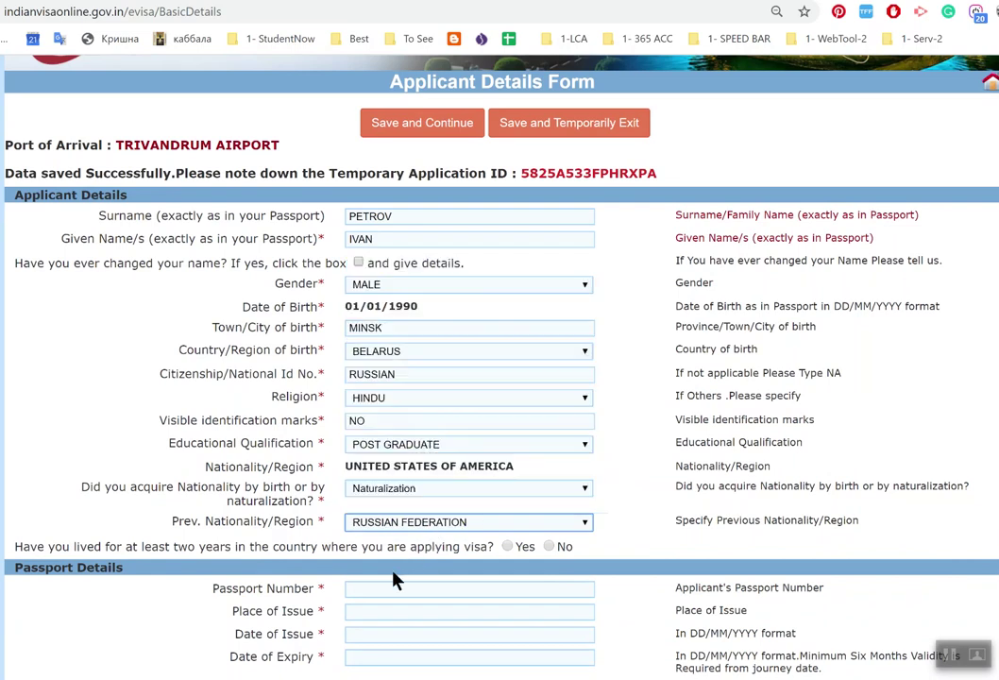
{"action": "scroll", "coordinate": [378, 581], "scroll_direction": "down", "scroll_amount": 2}
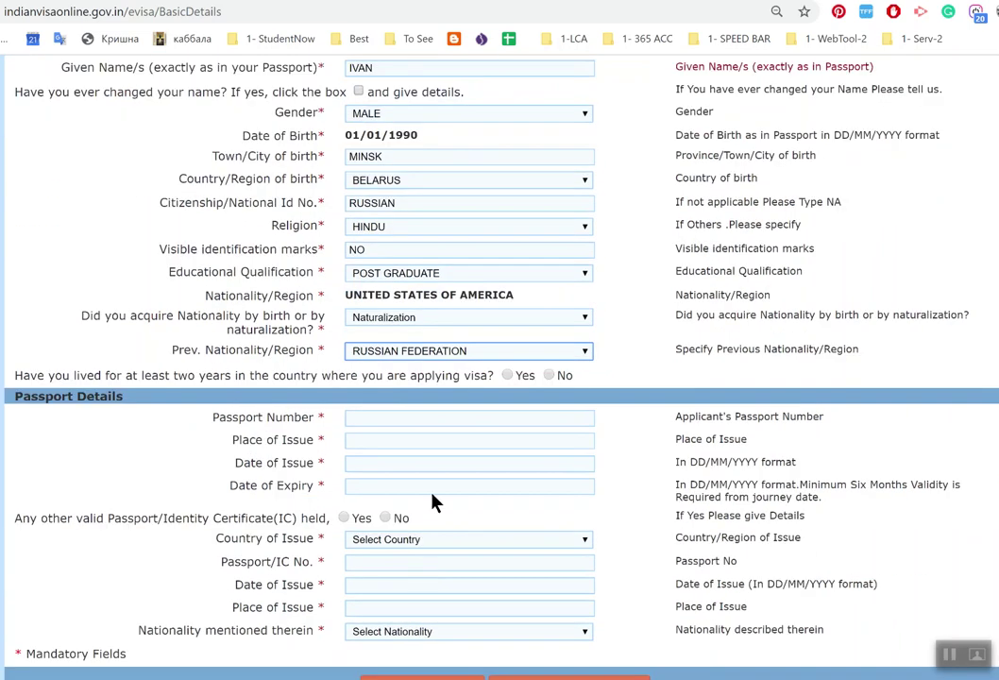
Enter the passport number and set the place of issue to Minsk
{"action": "left_click", "coordinate": [371, 421]}
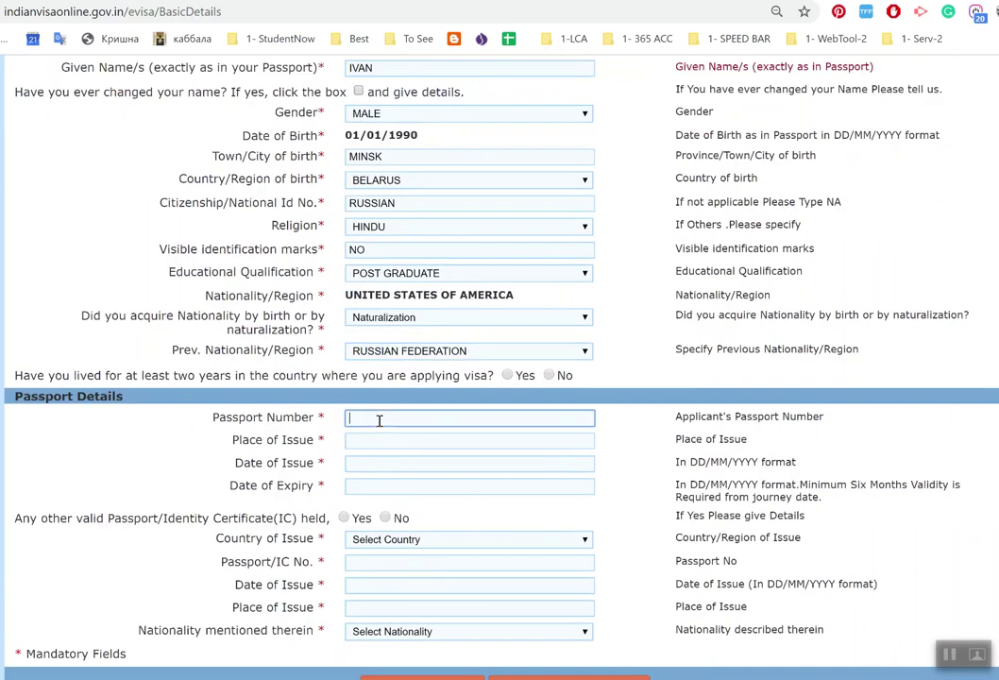
{"action": "type", "text": "ewqewqwq2"}
{"action": "double_click", "coordinate": [421, 417]}
{"action": "type", "text": "12erer45"}
{"action": "left_click", "coordinate": [384, 441]}
{"action": "type", "text": "Min"}
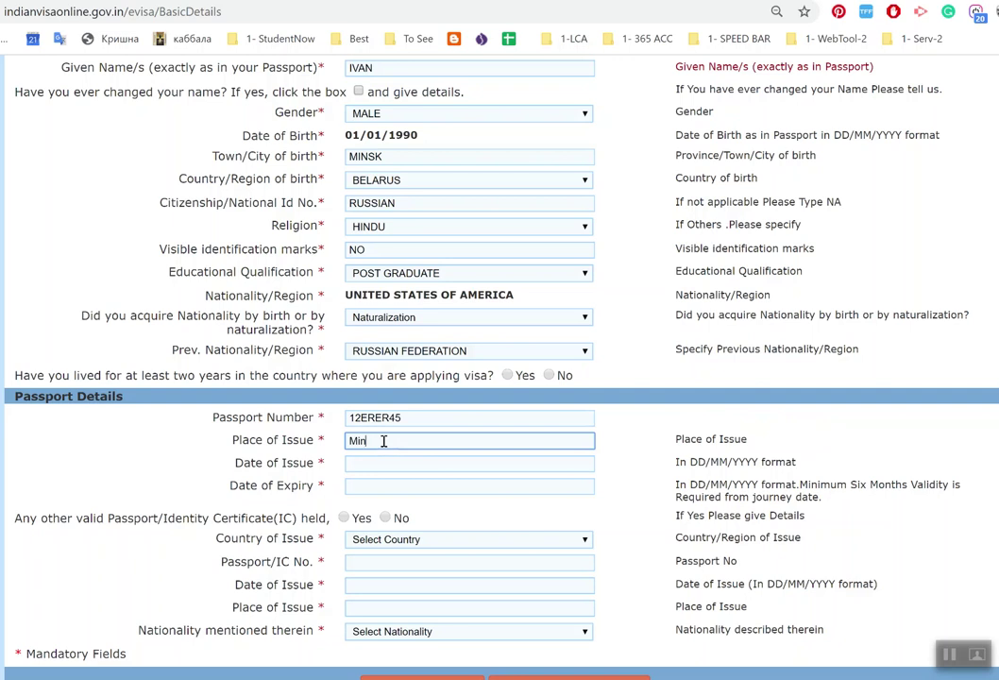
{"action": "type", "text": "sk"}
{"action": "key", "text": "Tab"}
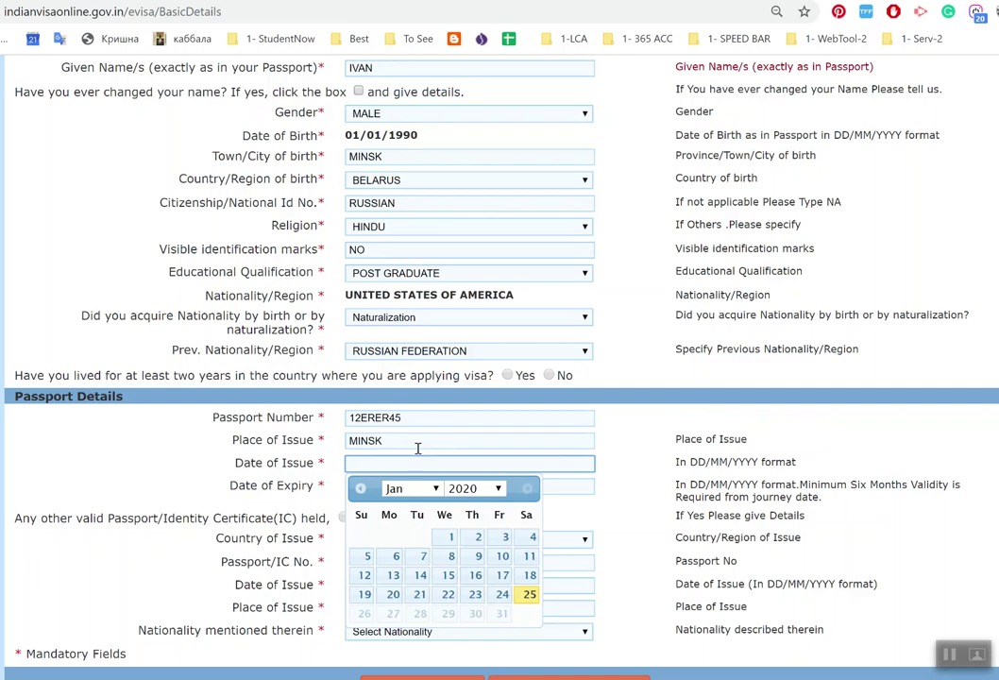
Set the passport issue date to 01/01/2019
{"action": "left_click", "coordinate": [498, 488]}
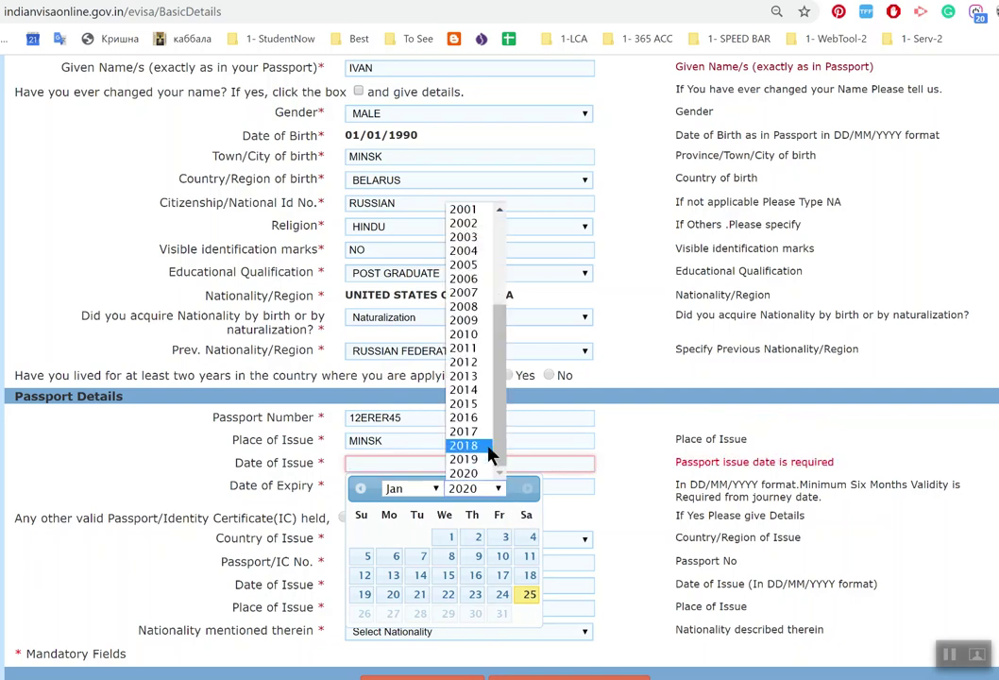
{"action": "left_click", "coordinate": [479, 460]}
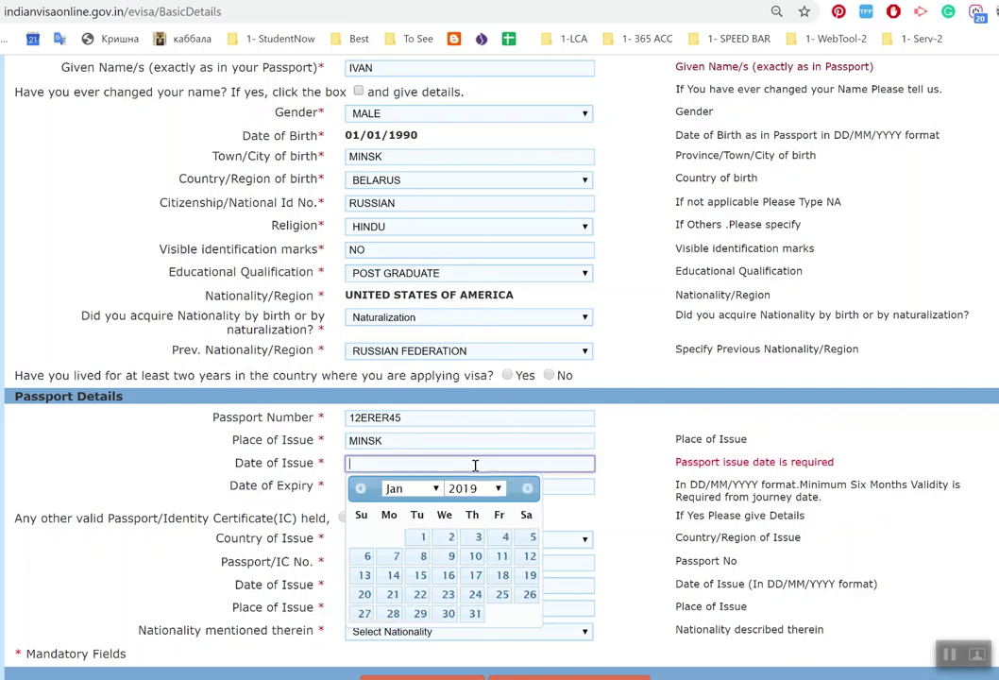
{"action": "left_click", "coordinate": [475, 465]}
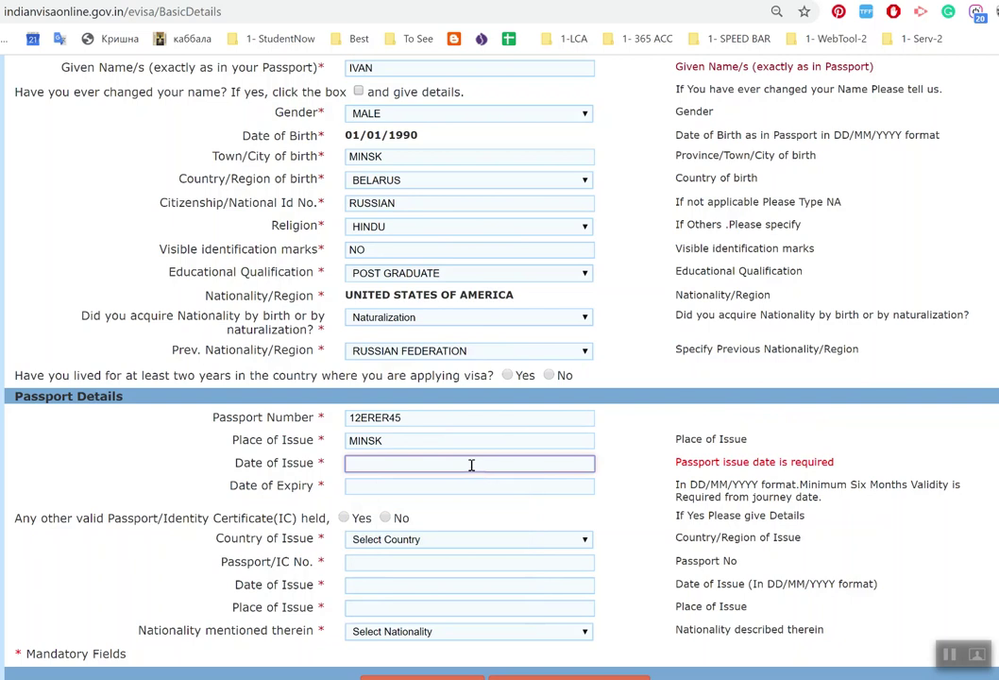
{"action": "type", "text": "1"}
{"action": "key", "text": "BackSpace"}
{"action": "type", "text": "01/01/2019"}
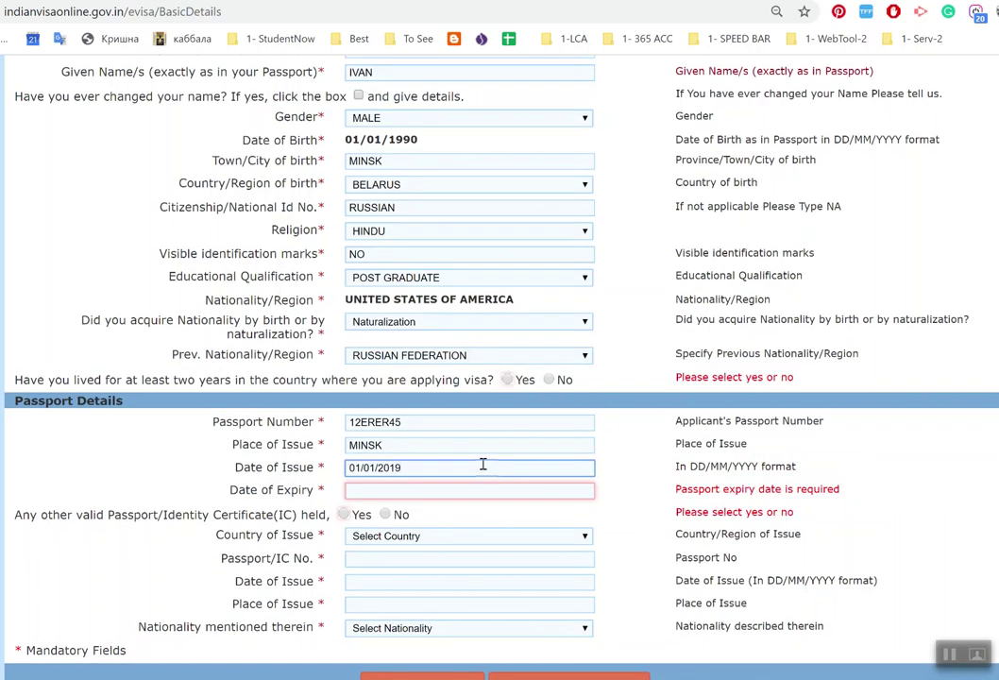
Set the expiry date to 01/01/2025 and answer No to holding another passport
{"action": "left_click", "coordinate": [437, 495]}
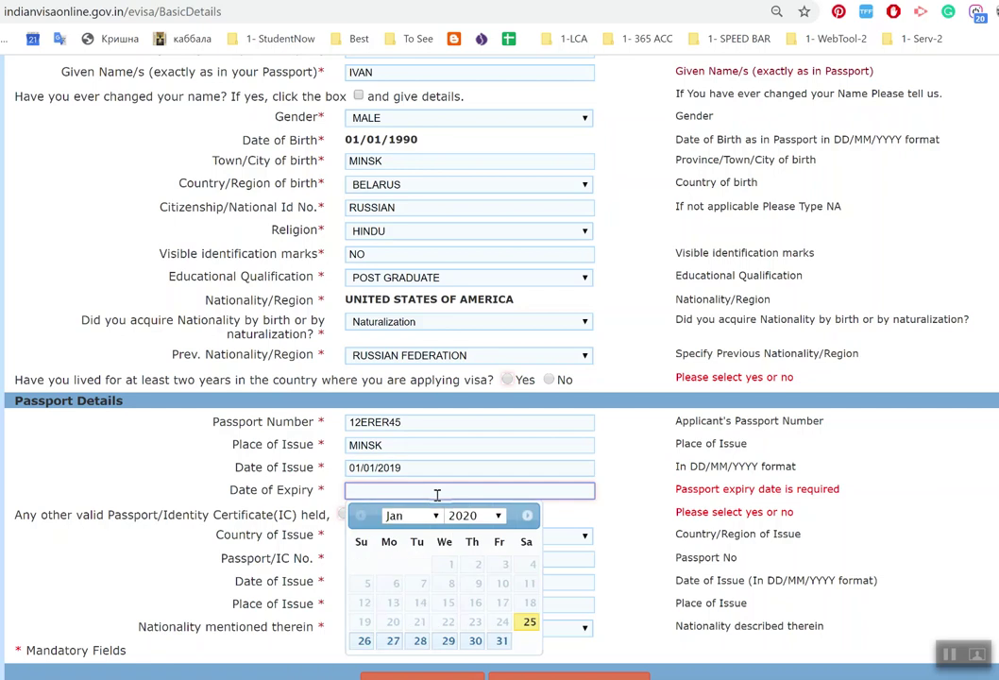
{"action": "left_click", "coordinate": [500, 522]}
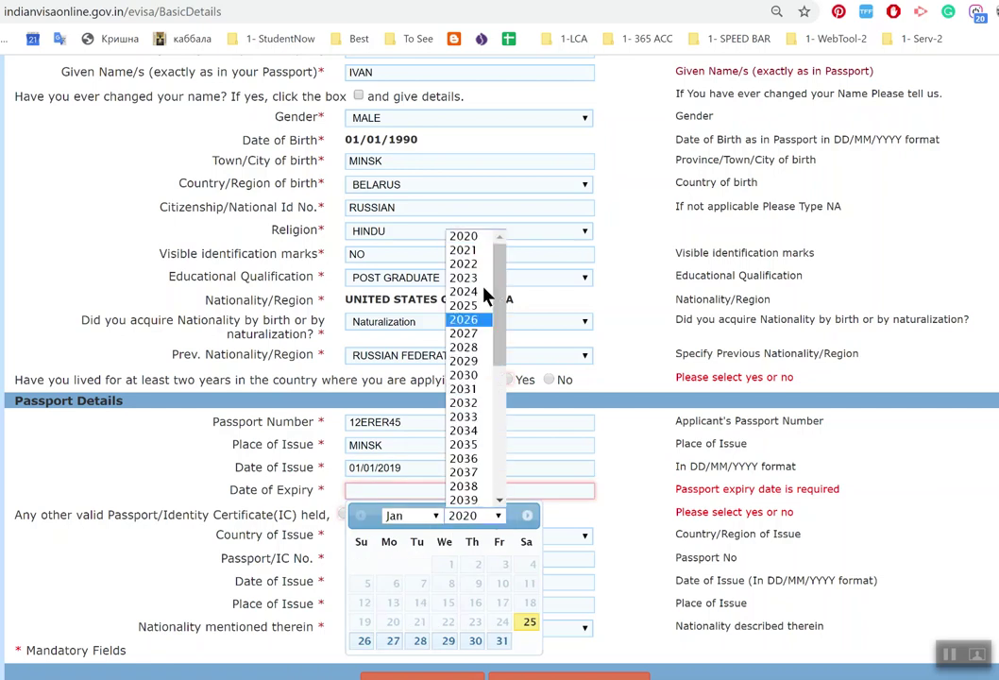
{"action": "left_click", "coordinate": [472, 306]}
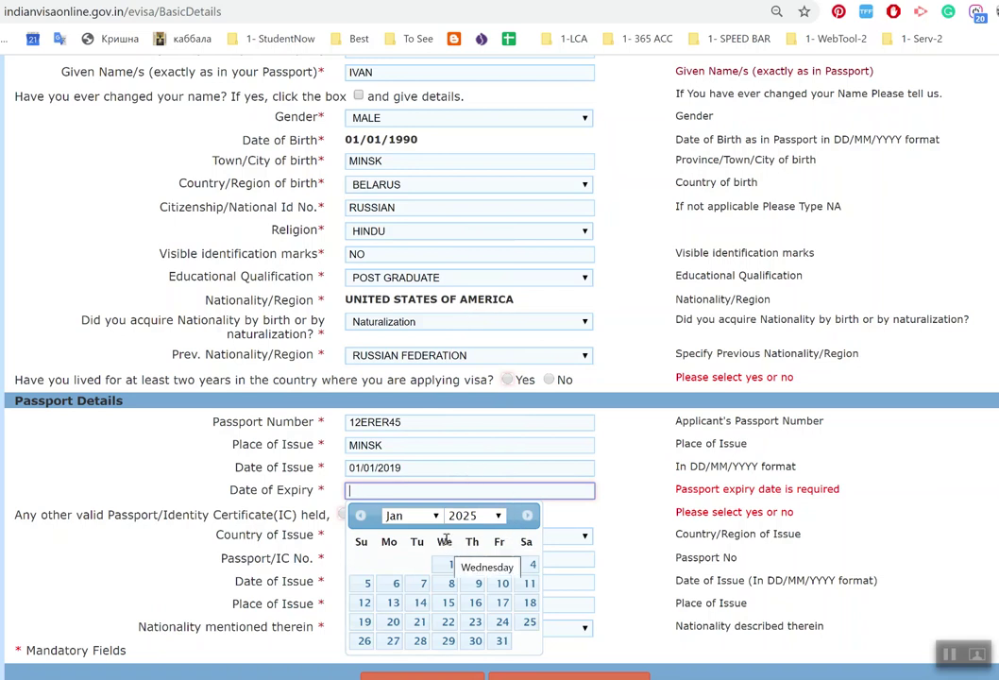
{"action": "key", "text": "Escape"}
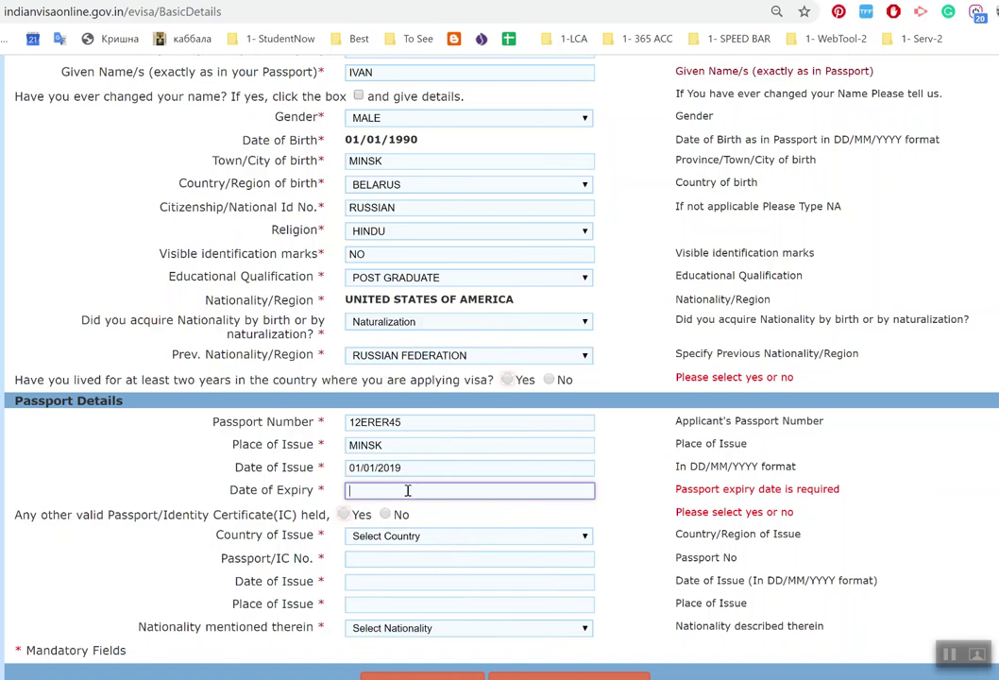
{"action": "type", "text": "01/01/2025"}
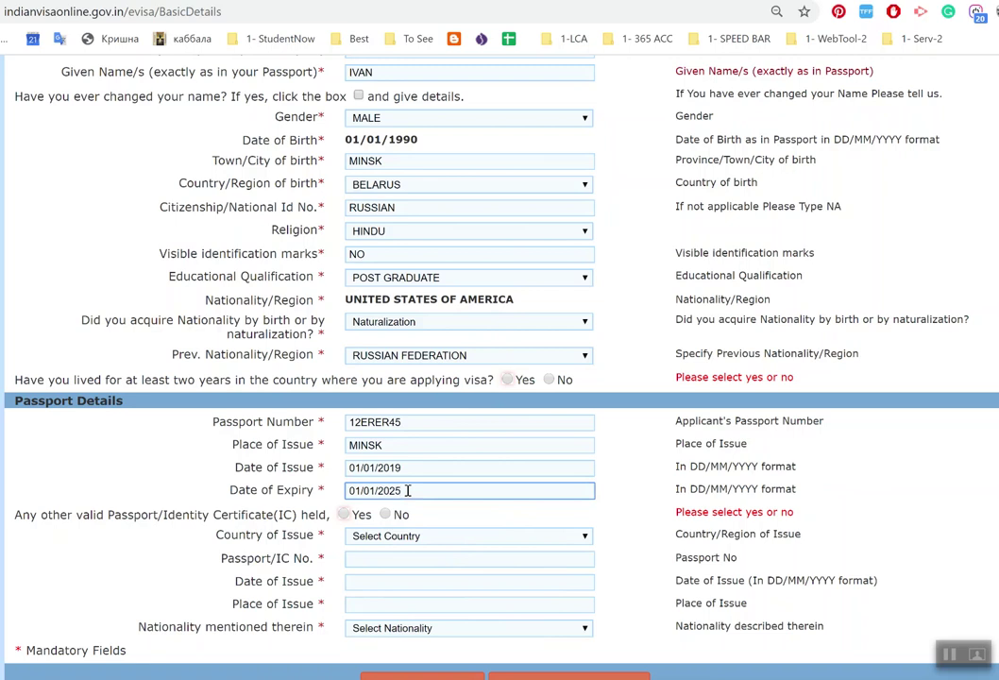
{"action": "left_click", "coordinate": [367, 511]}
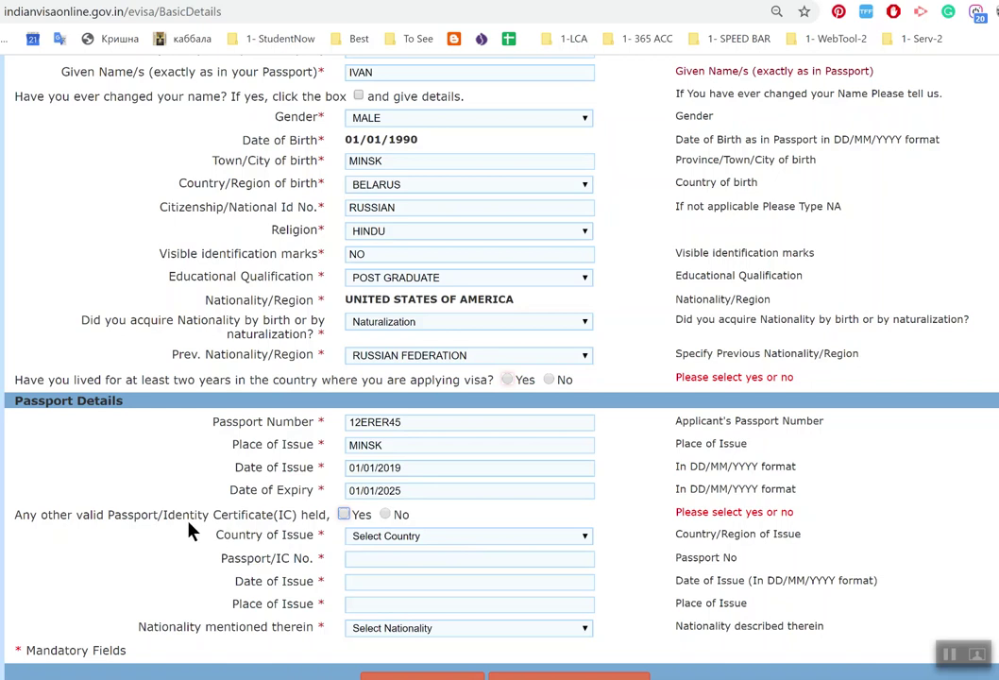
{"action": "left_click", "coordinate": [385, 514]}
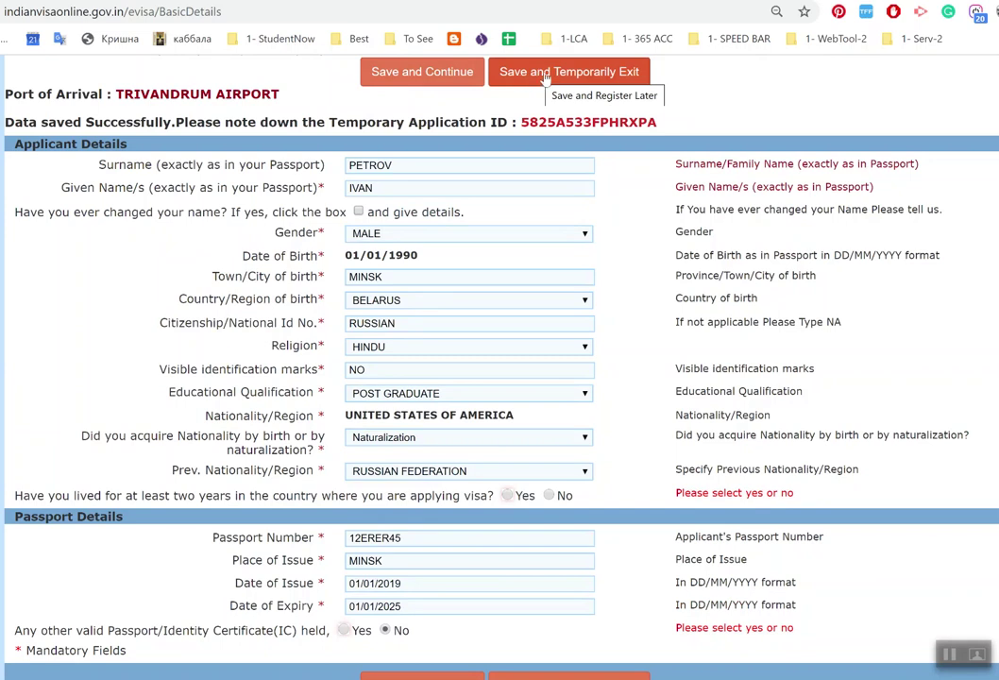
Select the Temporary Application ID text and zoom the page out to 90%
{"action": "left_click_drag", "start_coordinate": [521, 123], "coordinate": [665, 143]}
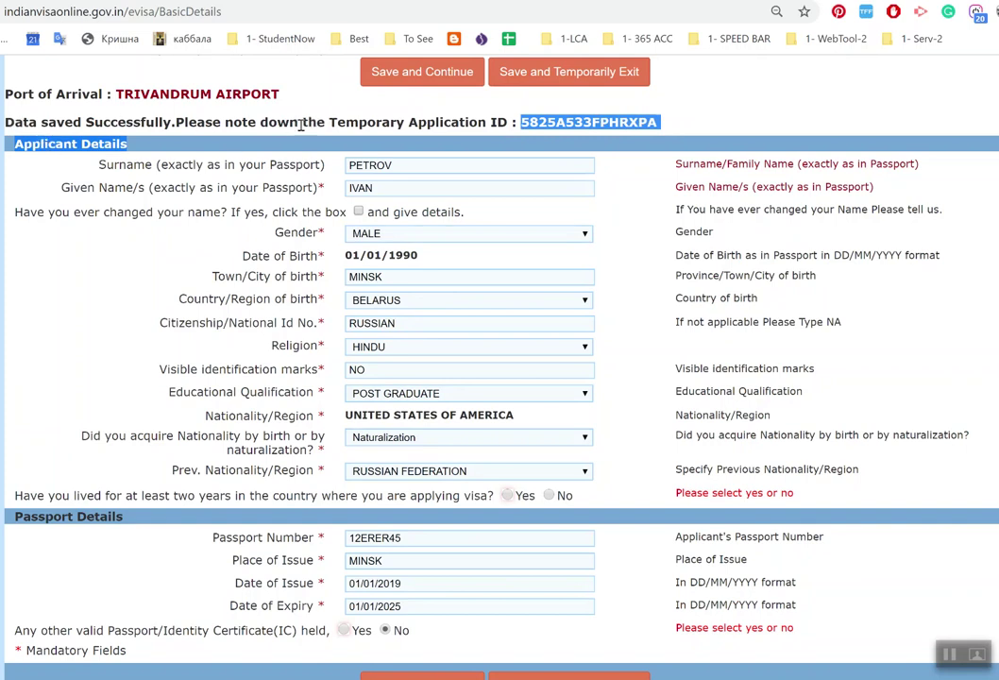
{"action": "left_click", "coordinate": [698, 129]}
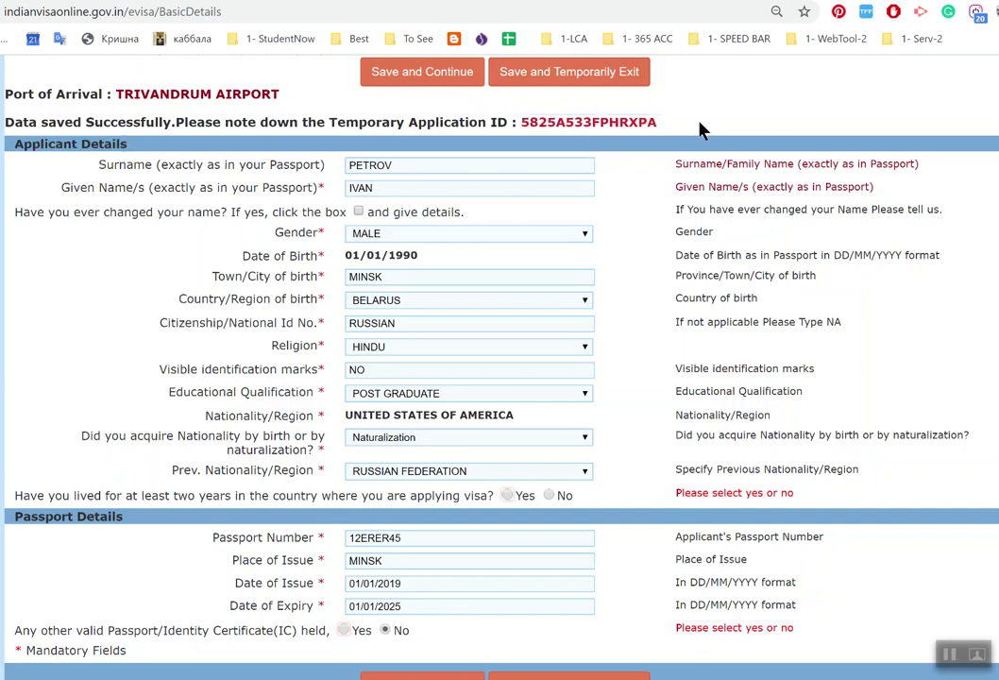
{"action": "left_click_drag", "start_coordinate": [668, 128], "coordinate": [413, 112]}
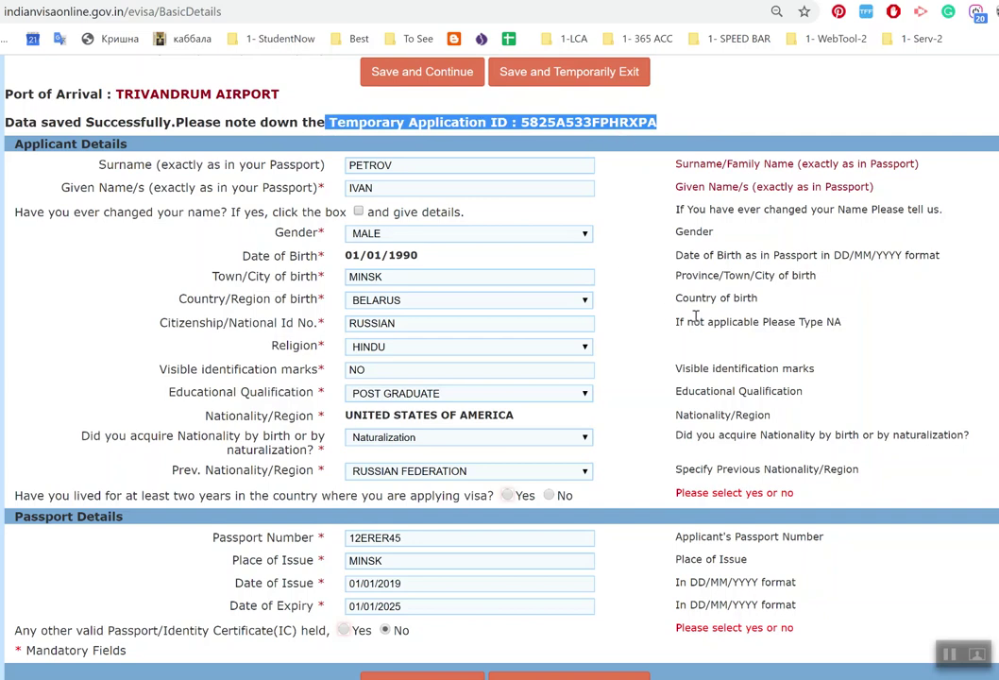
{"action": "key", "text": "ctrl+minus"}
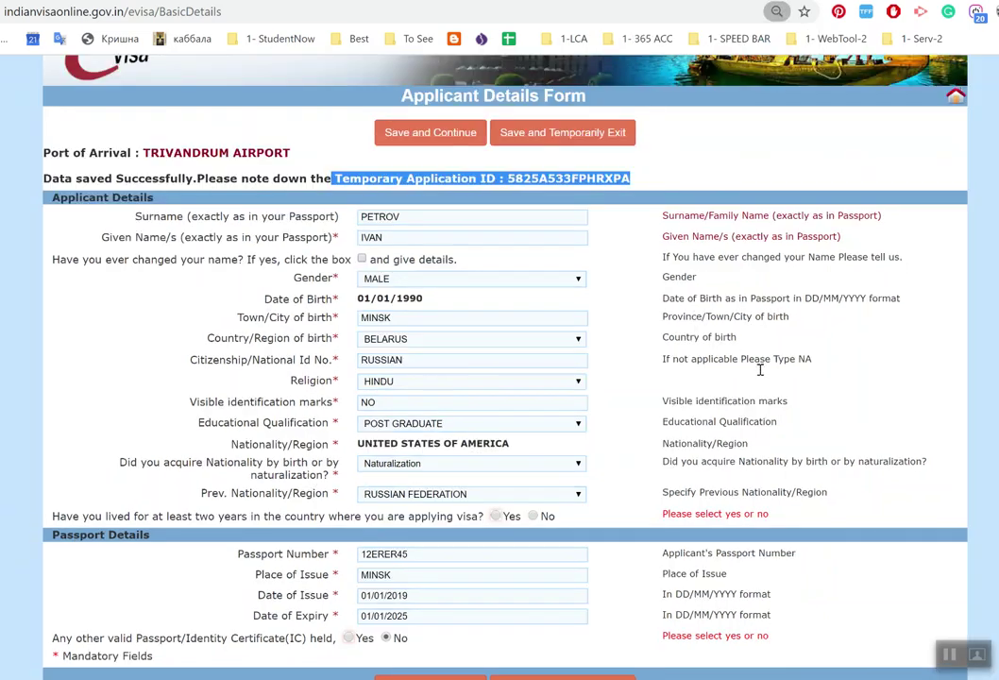
Try Save and Continue, then return to the end of the surname field
{"action": "scroll", "coordinate": [845, 378], "scroll_direction": "up", "scroll_amount": 1}
{"action": "scroll", "coordinate": [844, 383], "scroll_direction": "down", "scroll_amount": 1}
{"action": "left_click", "coordinate": [534, 140]}
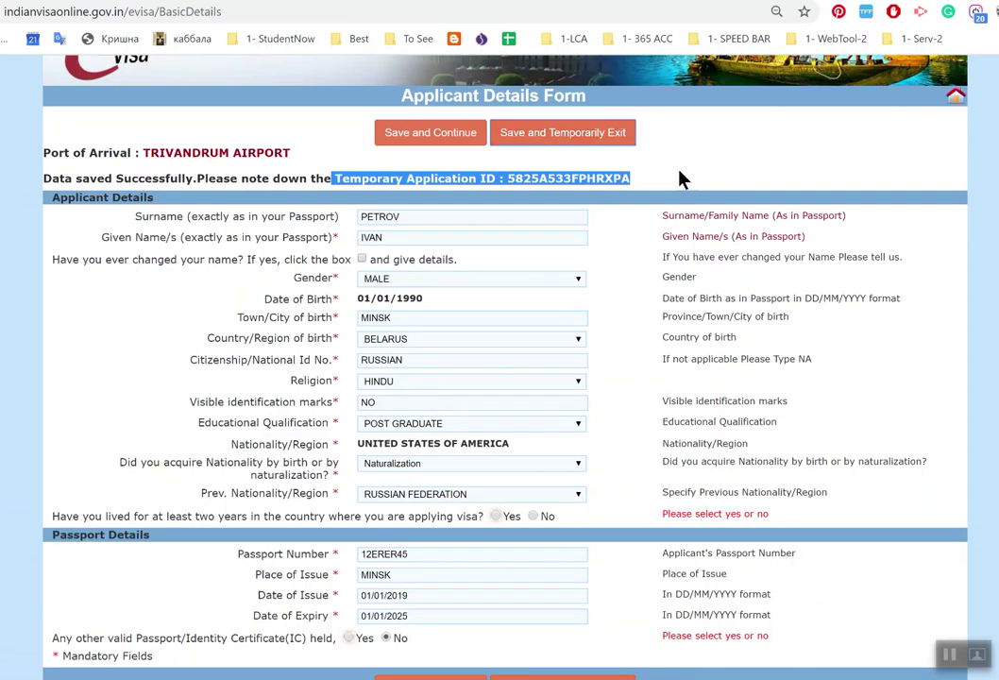
{"action": "left_click", "coordinate": [623, 236]}
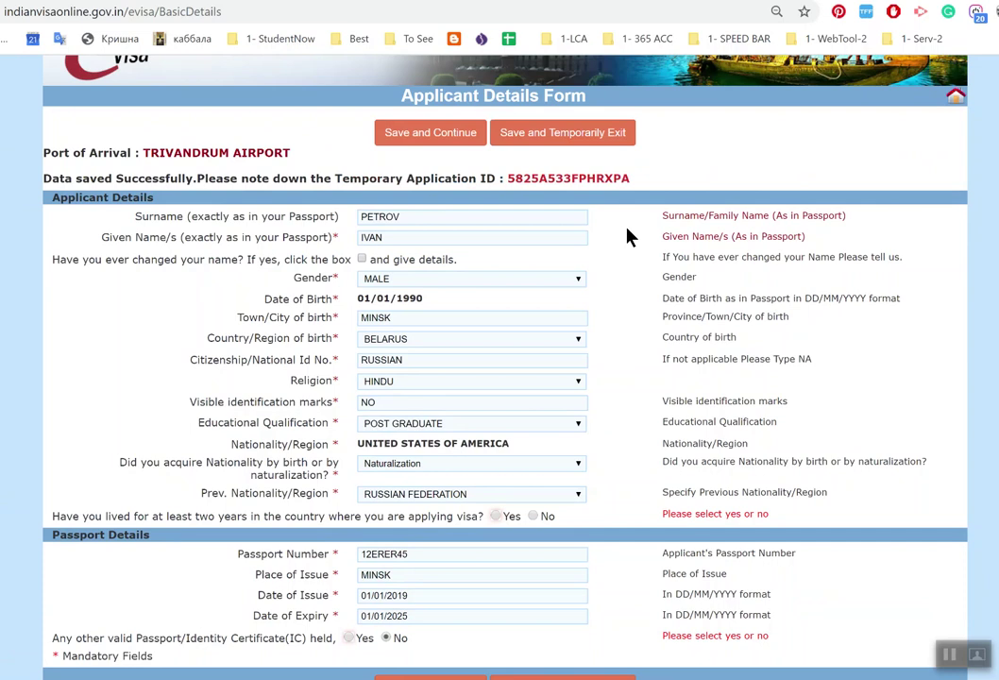
{"action": "left_click", "coordinate": [427, 138]}
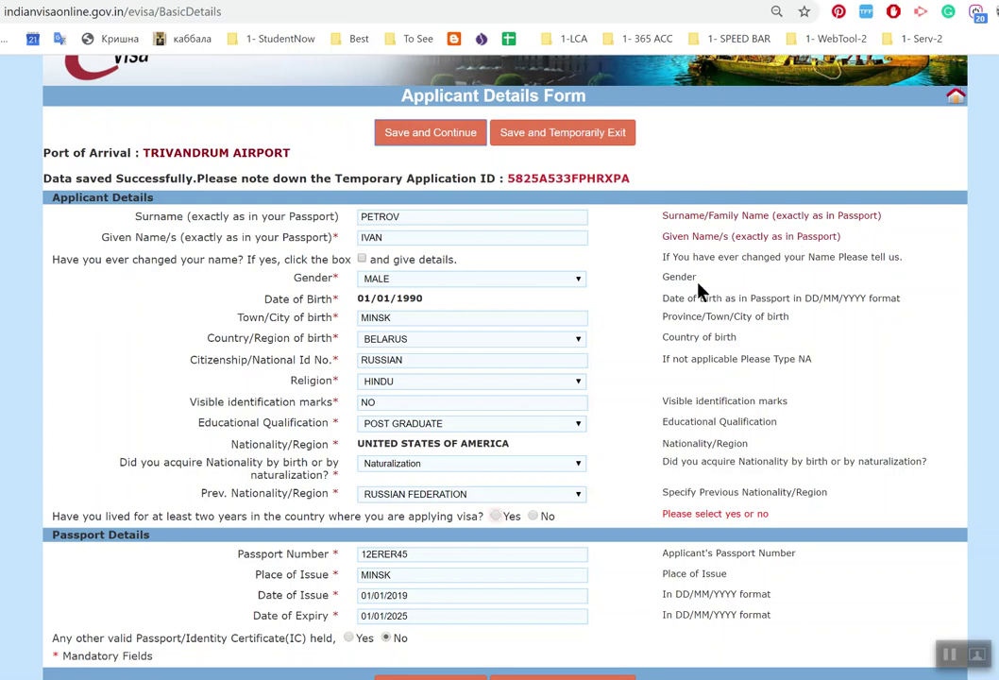
{"action": "left_click", "coordinate": [446, 216]}
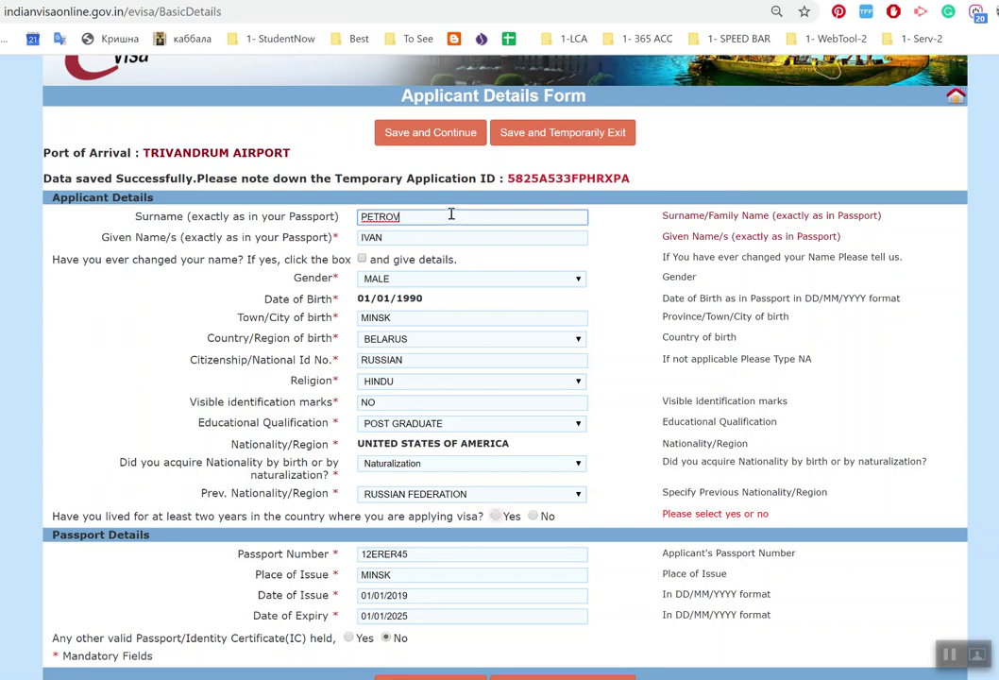
Append letters to the applicant's surname and try saving again
{"action": "type", "text": "ICH"}
{"action": "left_click", "coordinate": [424, 237]}
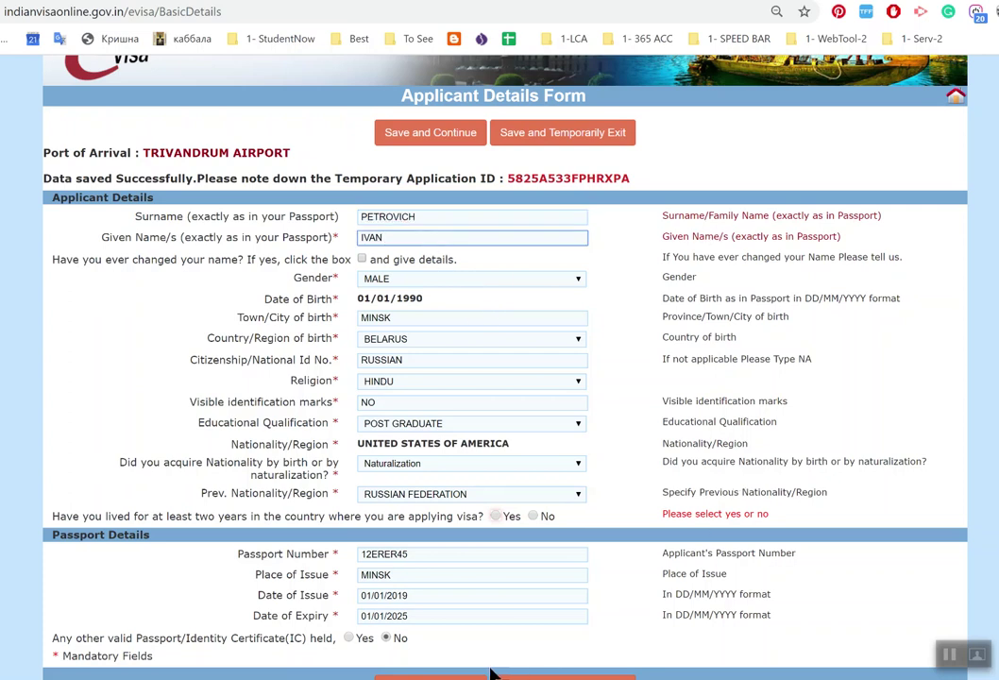
{"action": "key", "text": "Tab"}
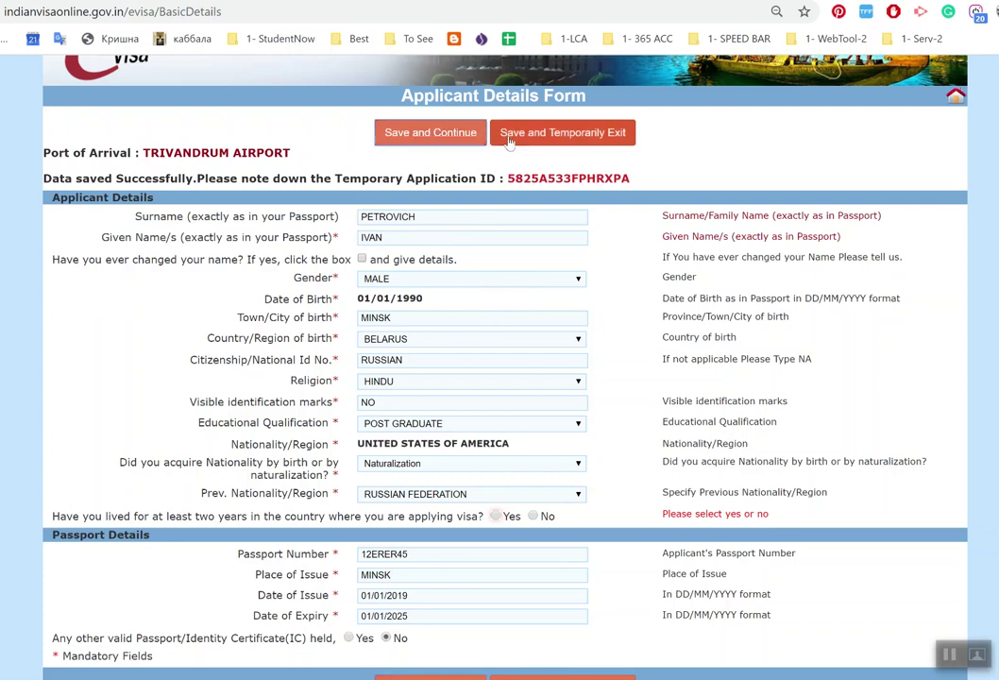
{"action": "left_click", "coordinate": [427, 132]}
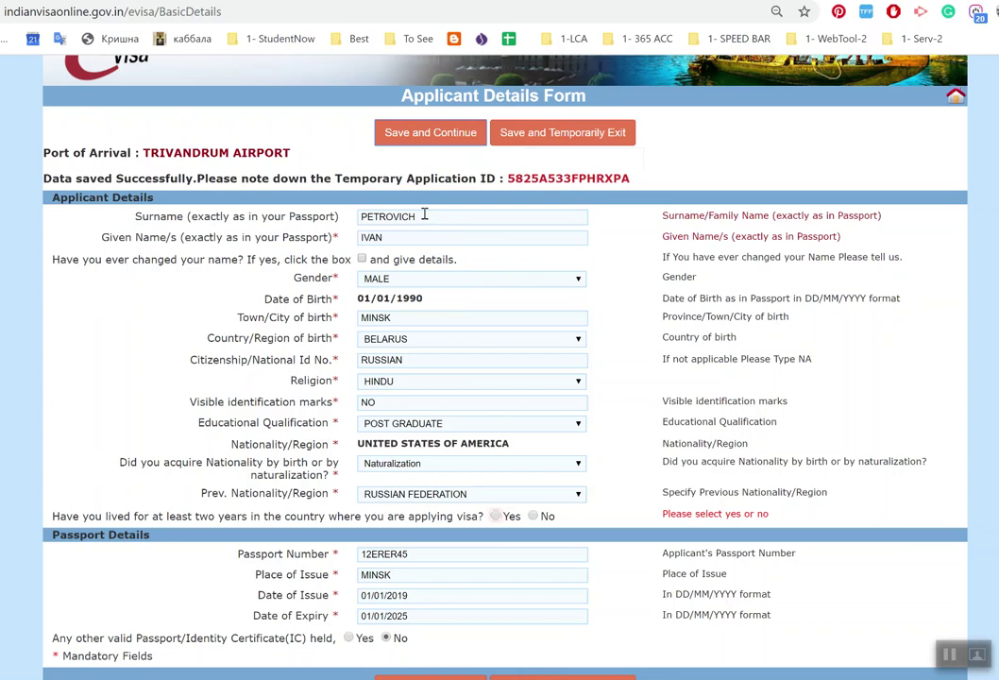
Retype the applicant's full corrected surname with proper capitalisation
{"action": "left_click_drag", "start_coordinate": [424, 215], "coordinate": [345, 223]}
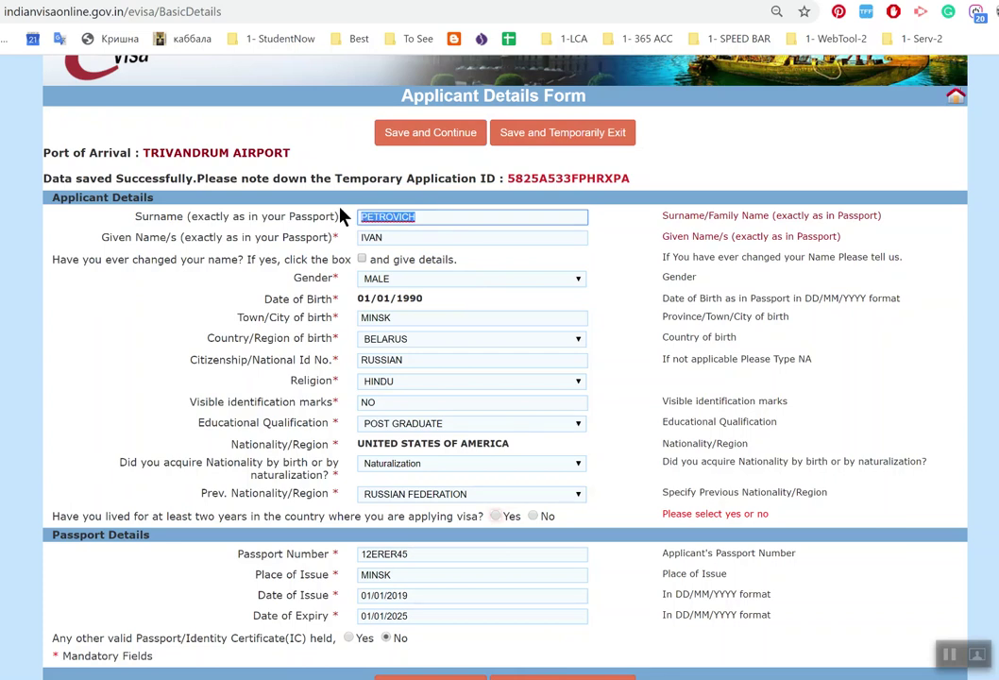
{"action": "type", "text": "pETROVIC"}
{"action": "key", "text": "Tab"}
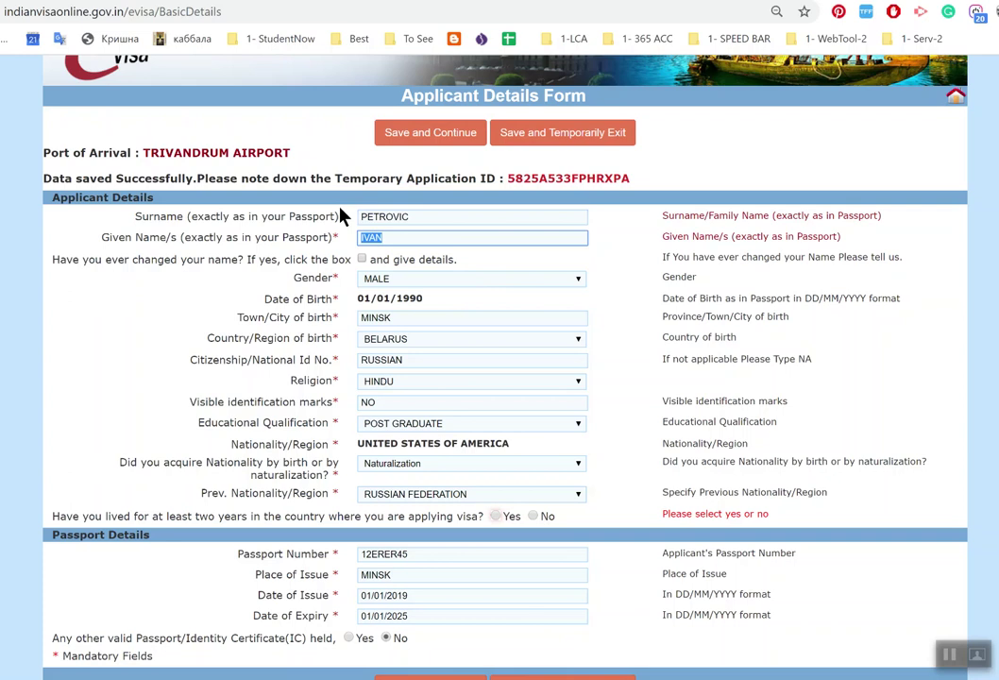
{"action": "left_click", "coordinate": [424, 211]}
{"action": "double_click", "coordinate": [424, 217]}
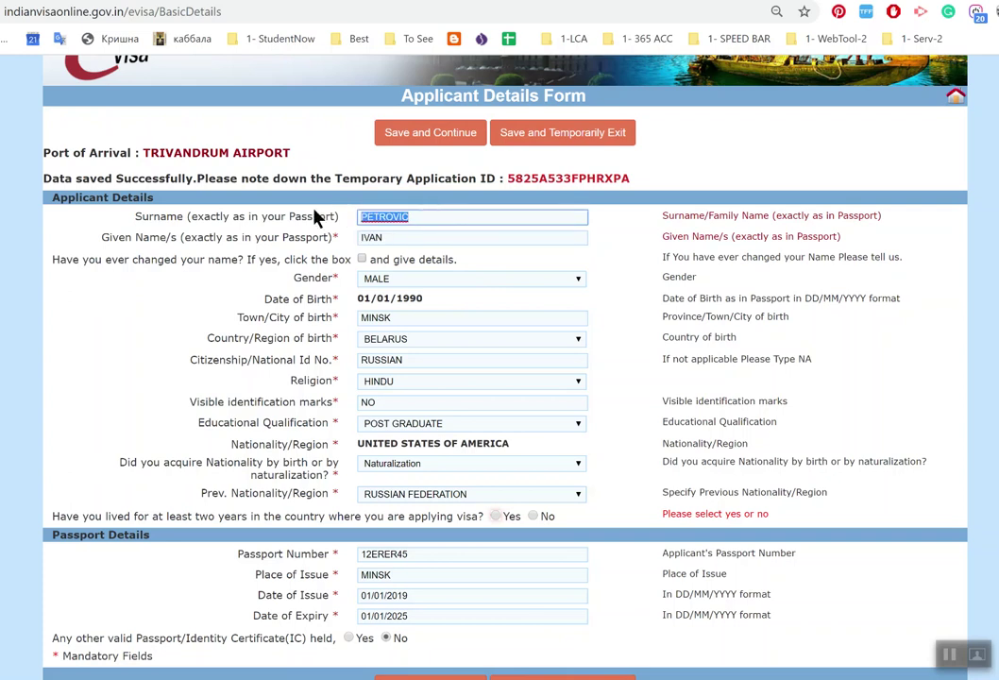
{"action": "type", "text": "Petrovich"}
Move down the form to the two-year residence question and try saving
{"action": "double_click", "coordinate": [395, 237]}
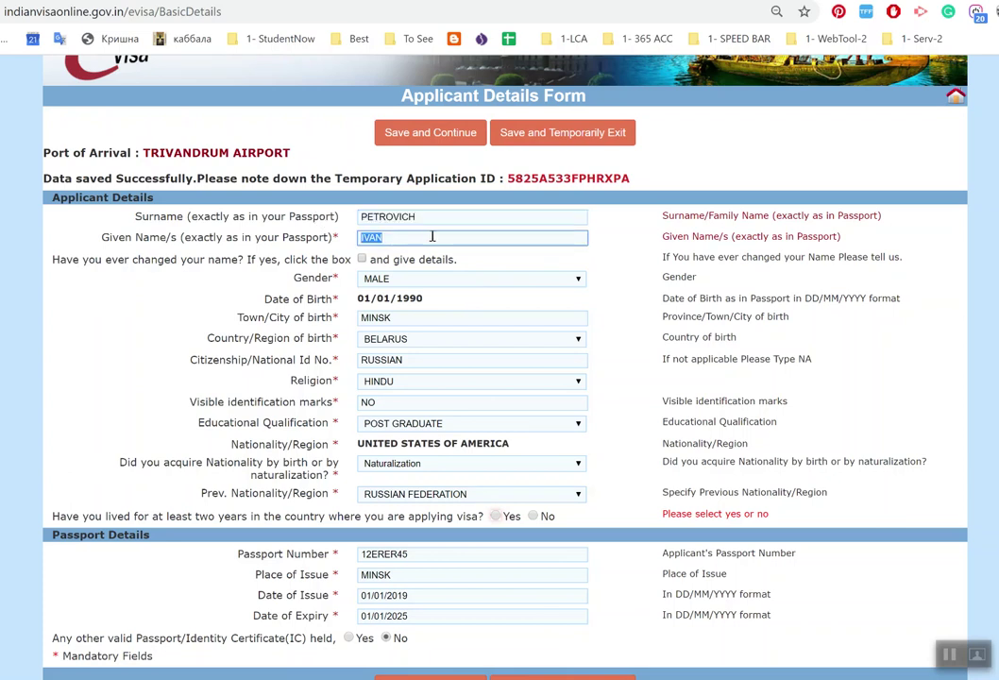
{"action": "key", "text": "Tab"}
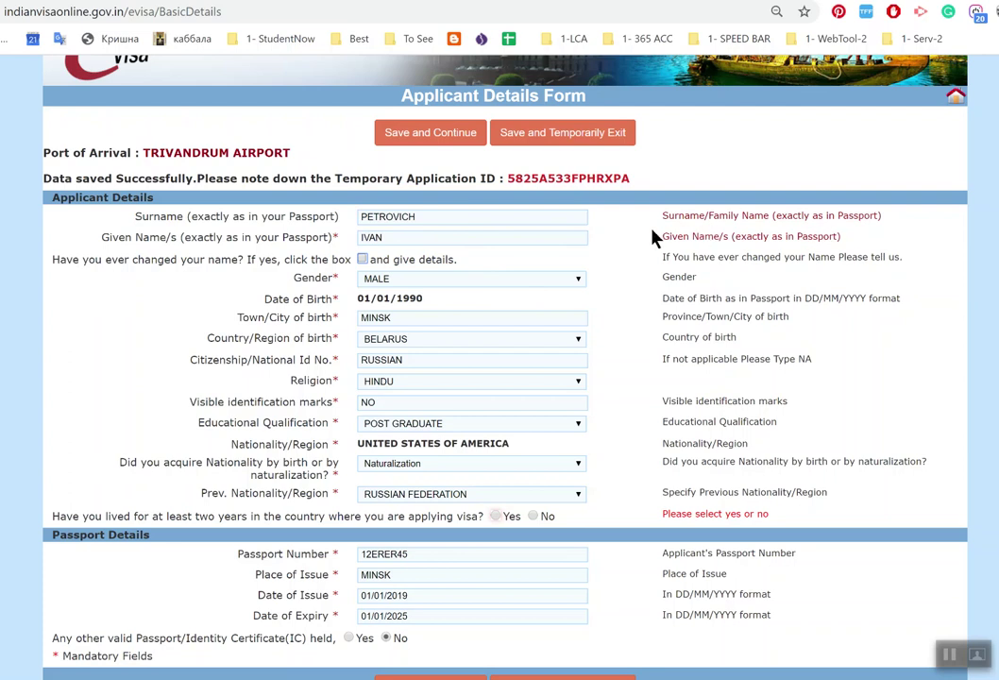
{"action": "key", "text": "Tab"}
{"action": "key", "text": "Tab"}
{"action": "key", "text": "Tab"}
{"action": "key", "text": "Tab"}
{"action": "key", "text": "Tab"}
{"action": "key", "text": "Tab"}
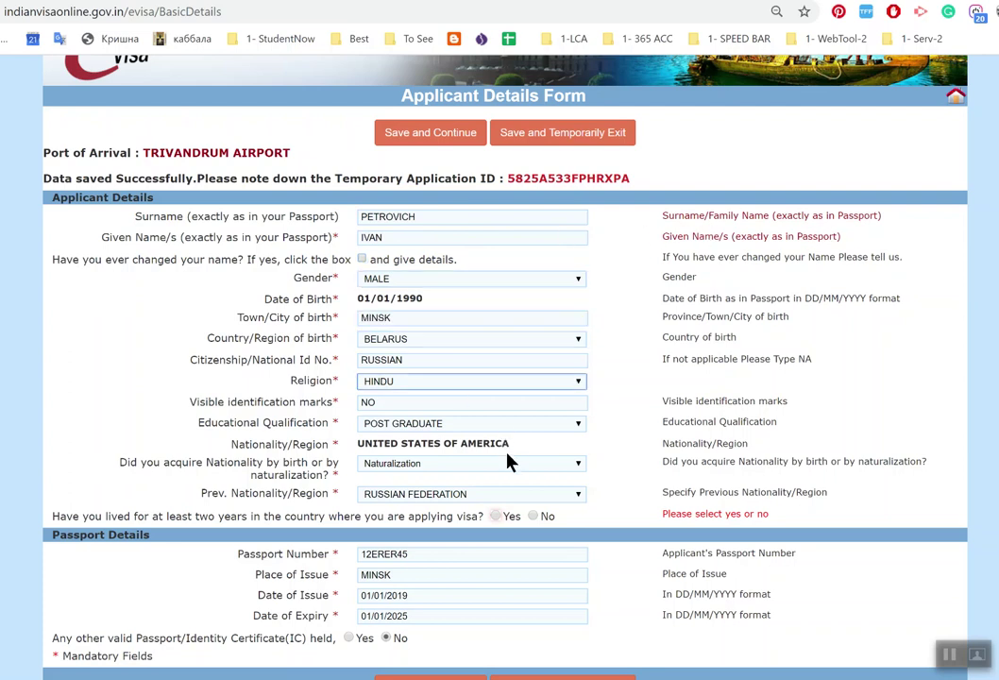
{"action": "key", "text": "Tab"}
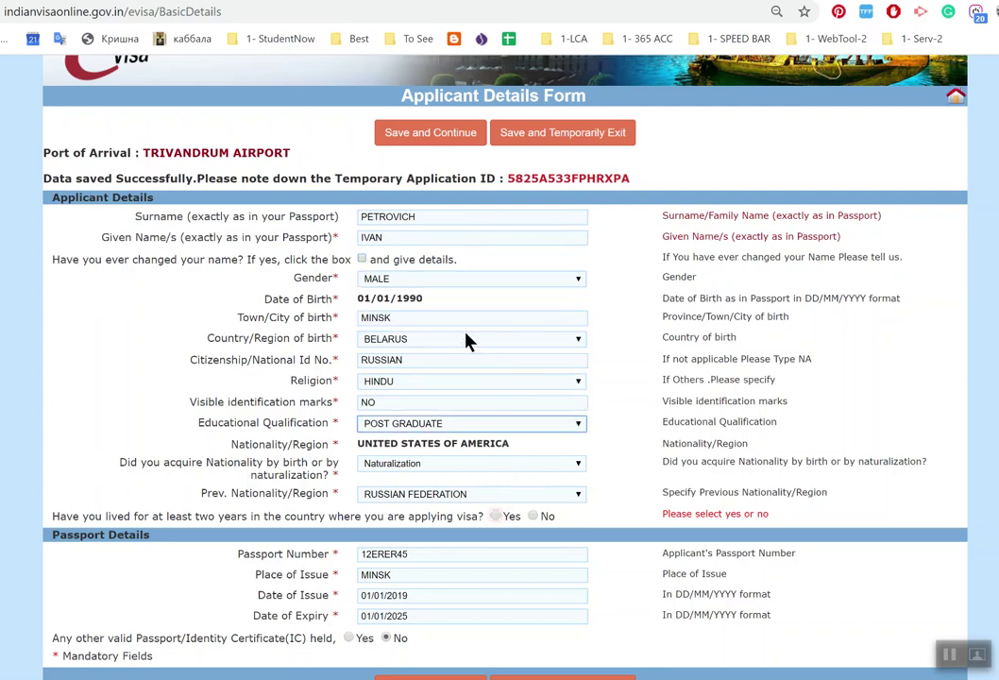
{"action": "key", "text": "Tab"}
{"action": "key", "text": "Tab"}
{"action": "key", "text": "Tab"}
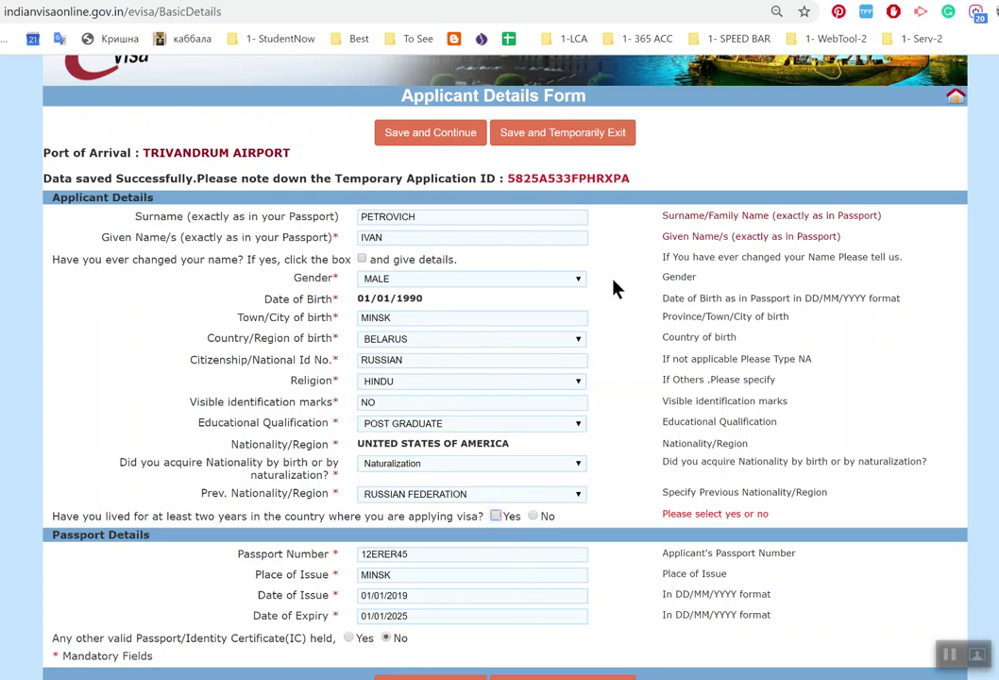
{"action": "left_click", "coordinate": [441, 138]}
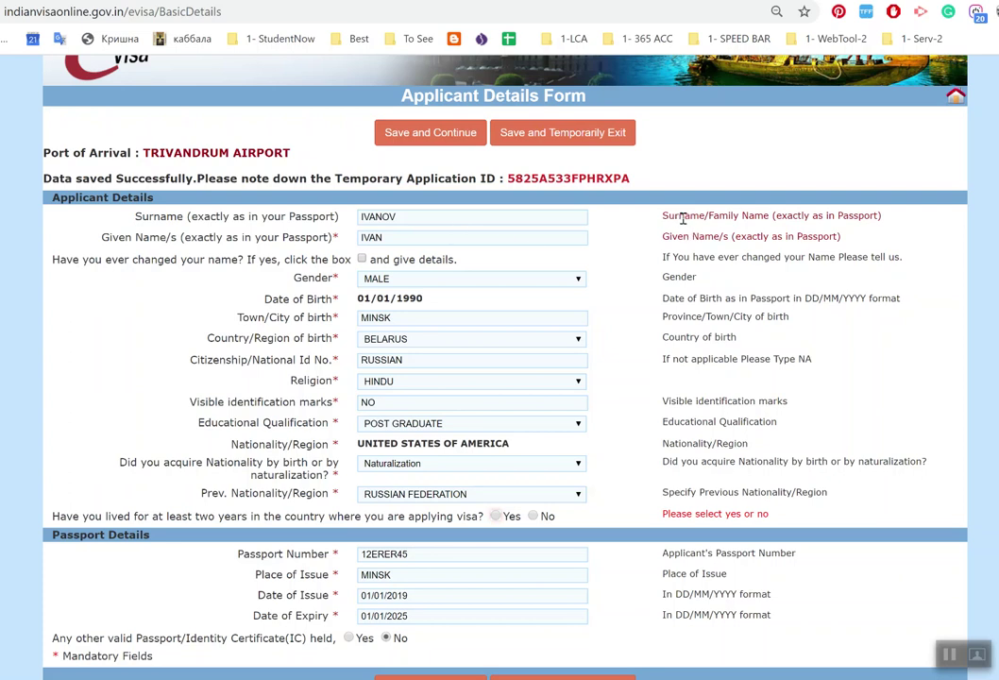
Highlight the surname help text and the 'Please select yes or no' hint on the residence question
{"action": "left_click_drag", "start_coordinate": [661, 220], "coordinate": [877, 235]}
{"action": "left_click", "coordinate": [943, 273]}
{"action": "left_click_drag", "start_coordinate": [663, 515], "coordinate": [791, 525]}
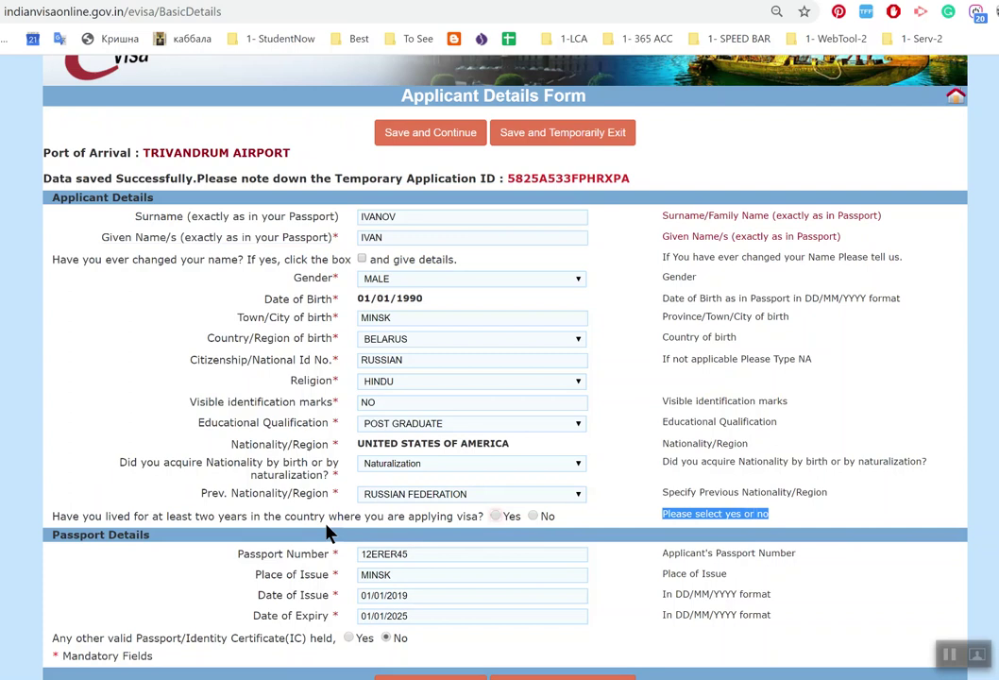
{"action": "left_click", "coordinate": [612, 522]}
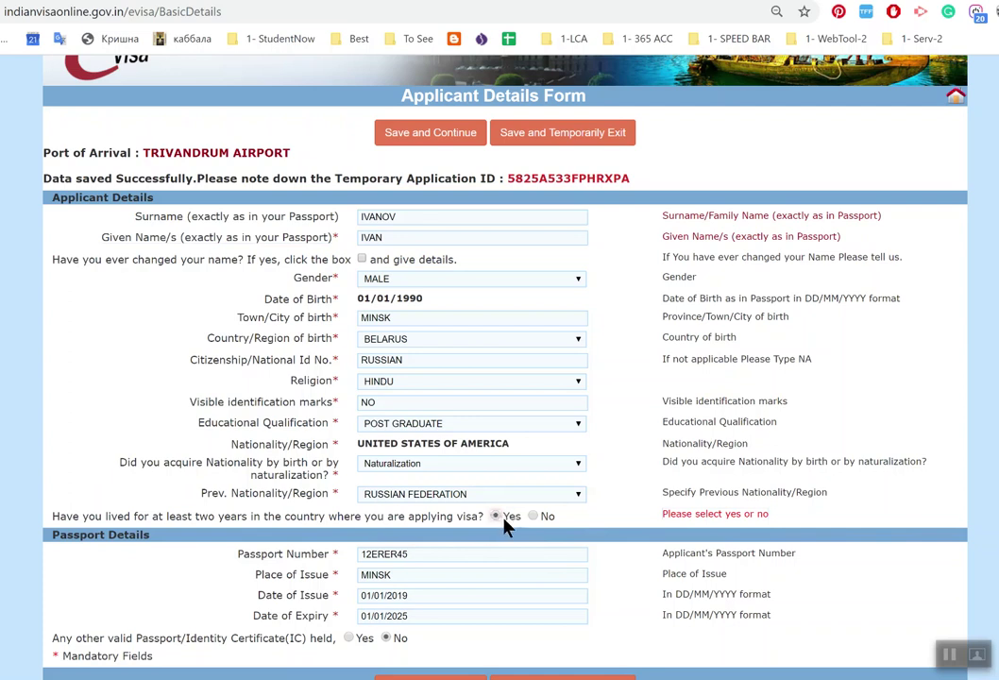
Save the applicant details and highlight the Present and Permanent Address headings on the next page
{"action": "left_click", "coordinate": [440, 138]}
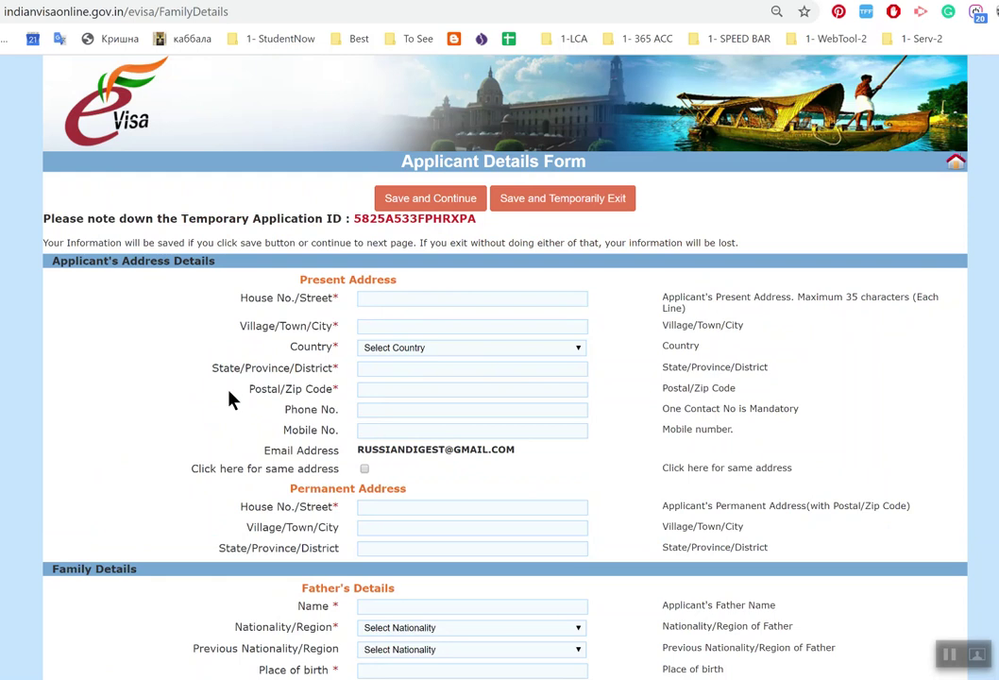
{"action": "scroll", "coordinate": [376, 416], "scroll_direction": "down", "scroll_amount": 2}
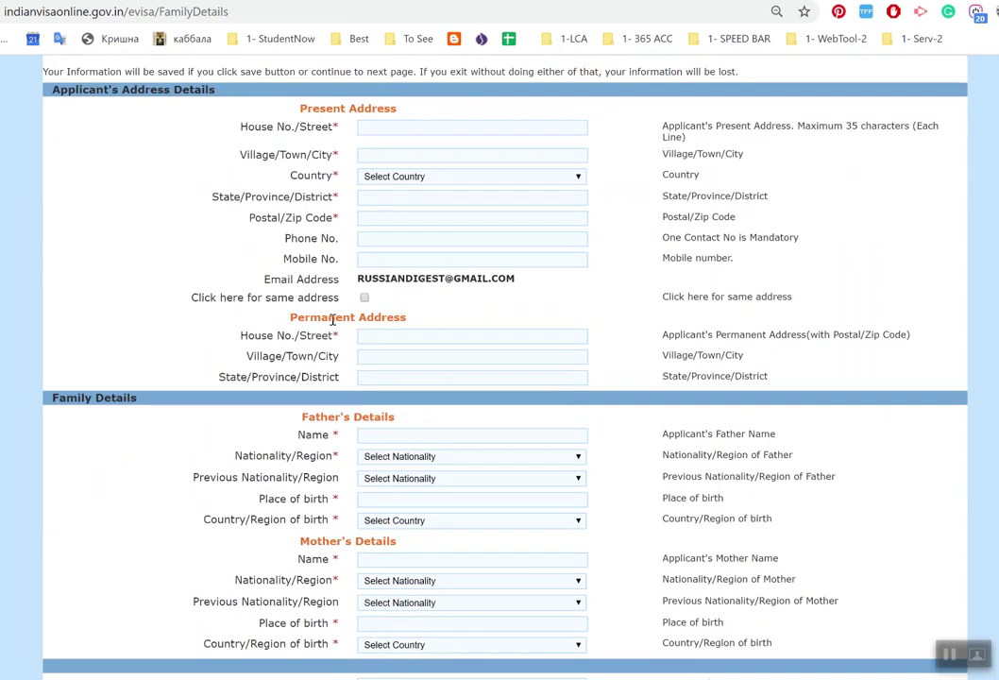
{"action": "left_click_drag", "start_coordinate": [290, 317], "coordinate": [406, 317]}
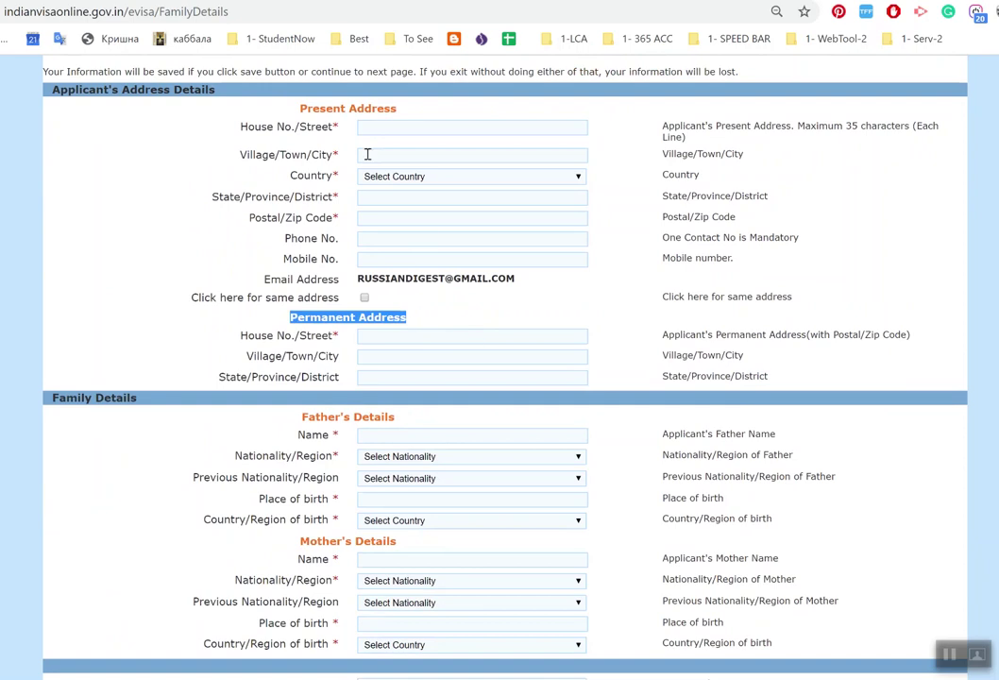
{"action": "left_click_drag", "start_coordinate": [300, 110], "coordinate": [419, 111]}
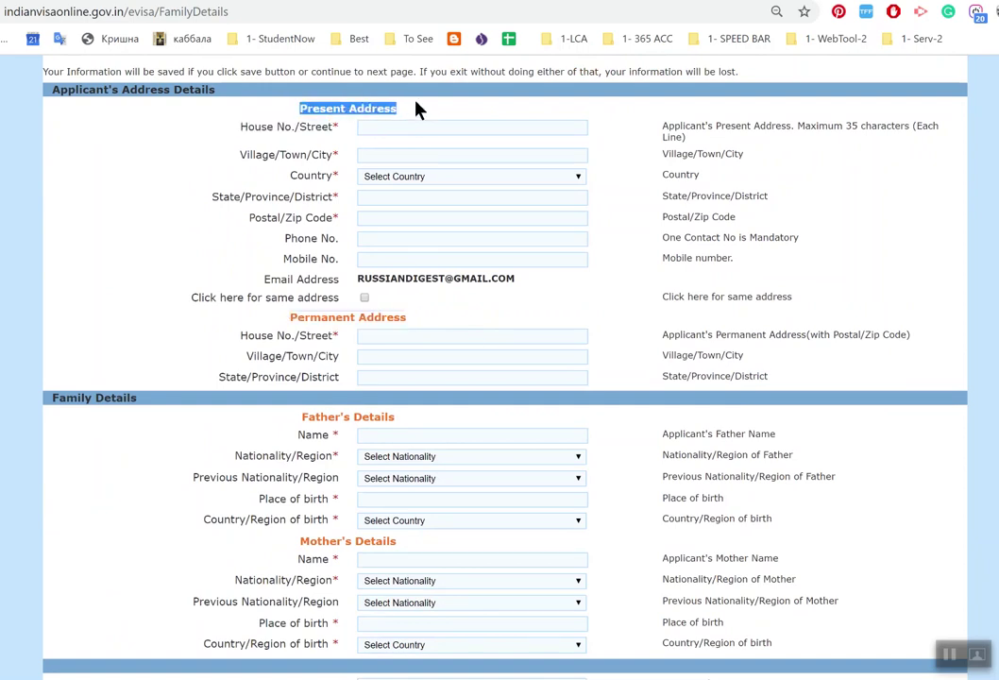
{"action": "left_click", "coordinate": [300, 319]}
{"action": "left_click_drag", "start_coordinate": [301, 319], "coordinate": [408, 313]}
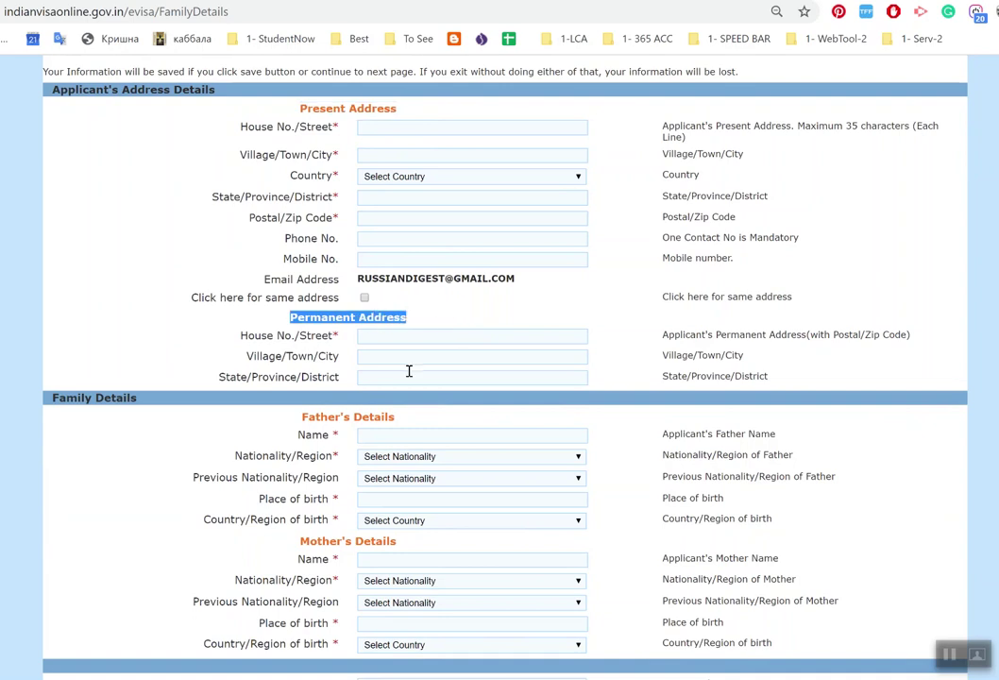
{"action": "left_click_drag", "start_coordinate": [304, 420], "coordinate": [397, 425]}
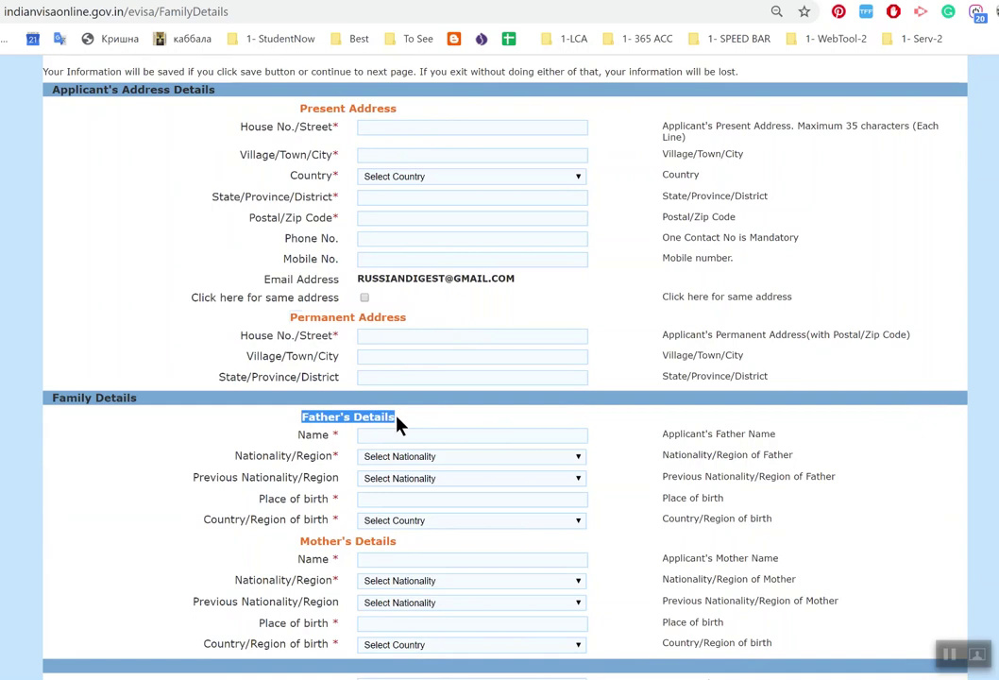
Review the Mother's Details section, highlight the Temporary Application ID, and choose Save and Temporarily Exit
{"action": "scroll", "coordinate": [463, 504], "scroll_direction": "down", "scroll_amount": 2}
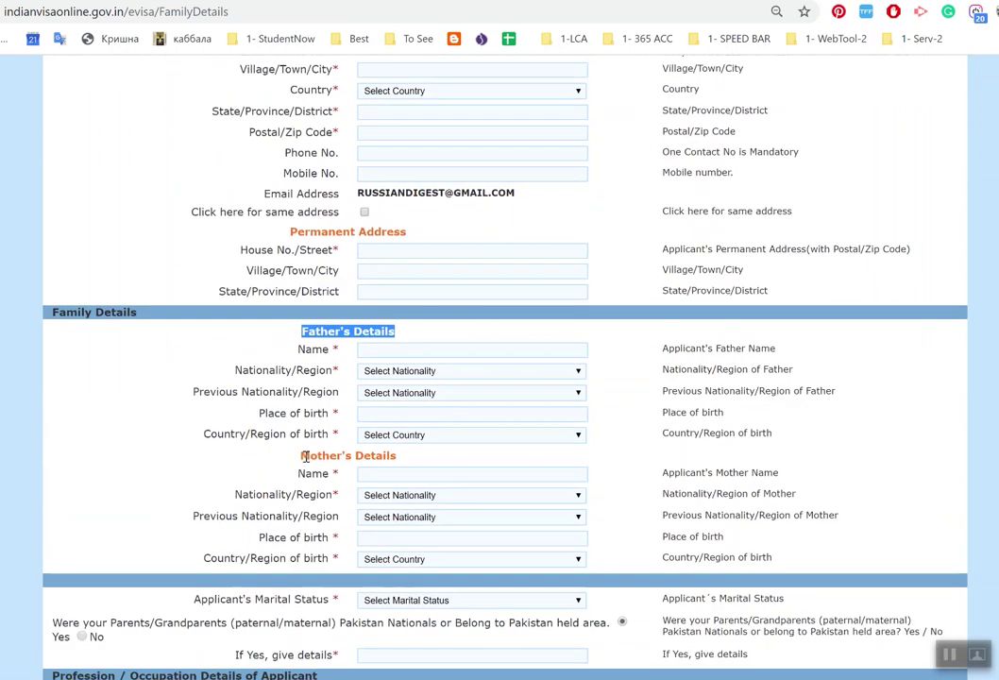
{"action": "left_click_drag", "start_coordinate": [314, 457], "coordinate": [395, 458]}
{"action": "scroll", "coordinate": [503, 492], "scroll_direction": "down", "scroll_amount": 3}
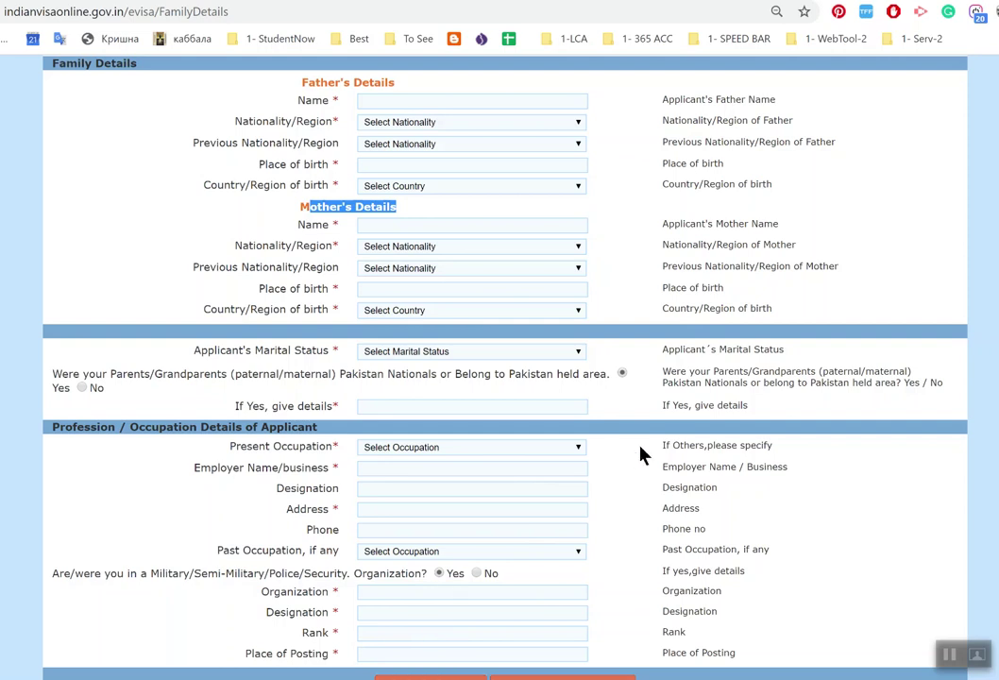
{"action": "scroll", "coordinate": [641, 465], "scroll_direction": "up", "scroll_amount": 3}
{"action": "scroll", "coordinate": [640, 469], "scroll_direction": "up", "scroll_amount": 2}
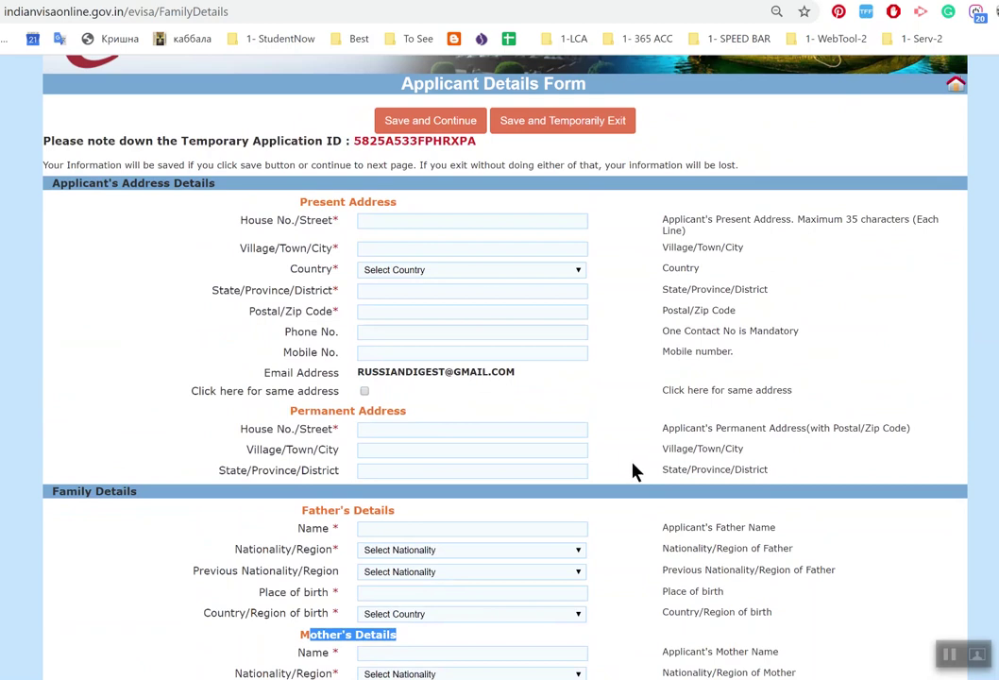
{"action": "left_click_drag", "start_coordinate": [476, 141], "coordinate": [185, 147]}
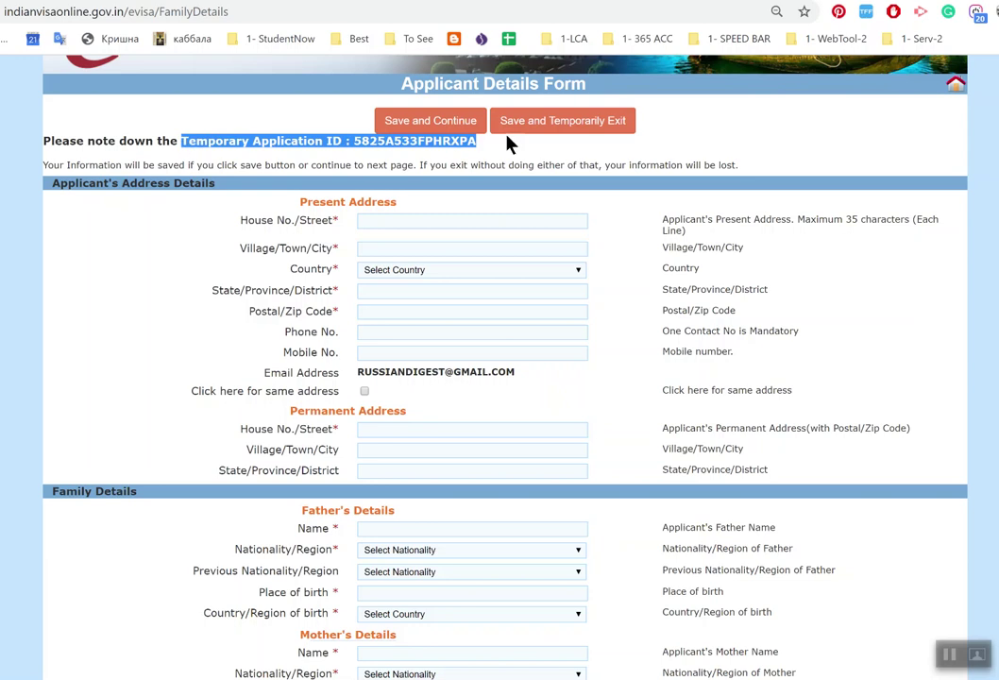
{"action": "left_click", "coordinate": [539, 126]}
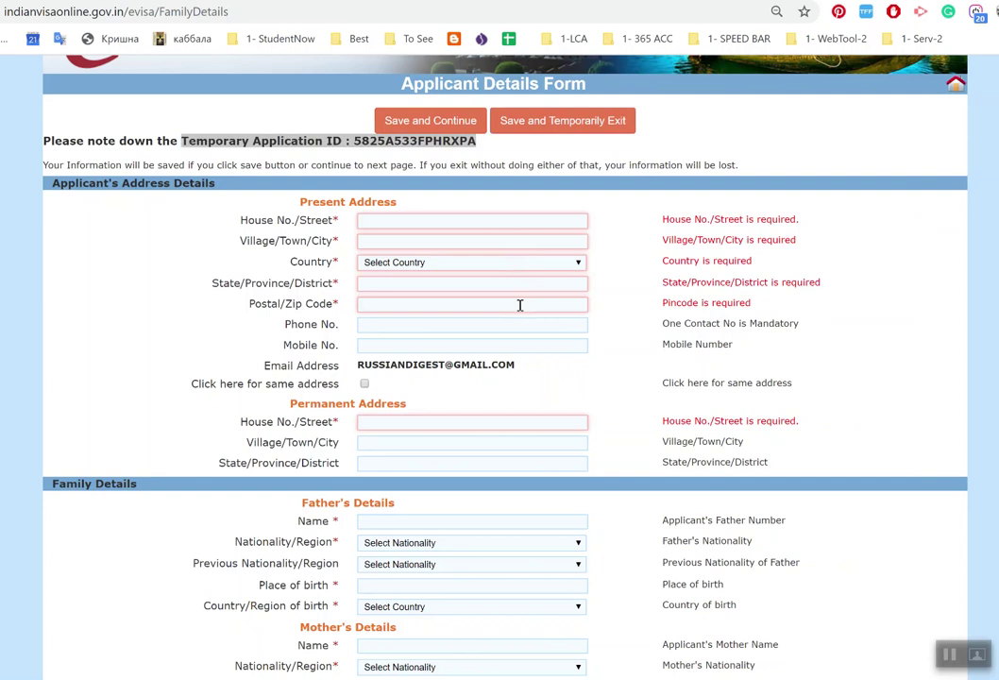
{"action": "key", "text": "alt+Left"}
{"action": "key", "text": "alt+Right"}
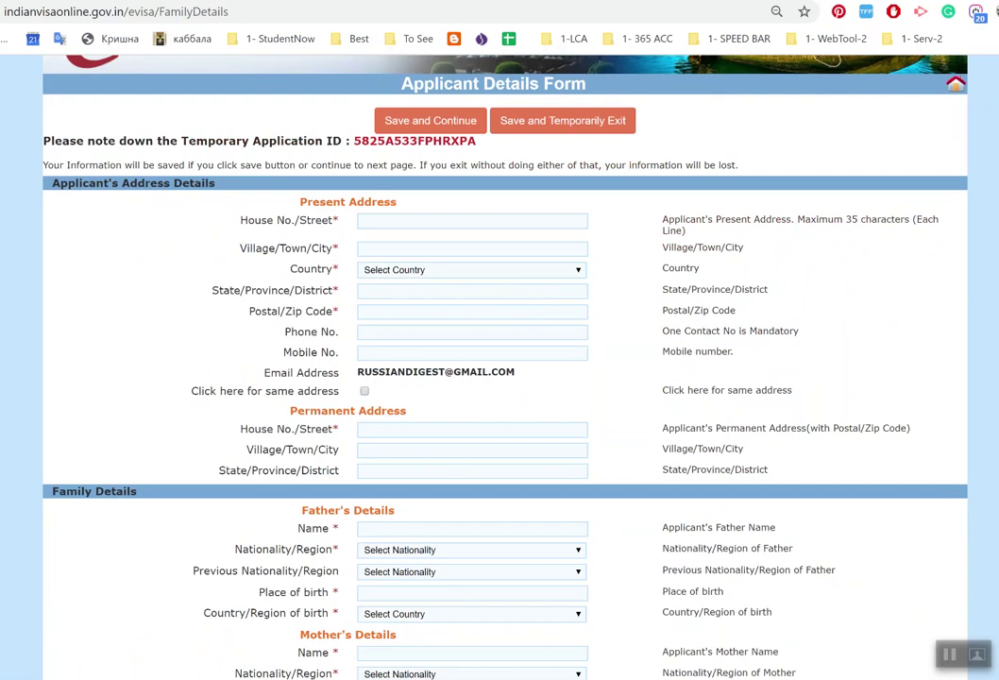
{"action": "key", "text": "alt+Left"}
{"action": "key", "text": "alt+Right"}
{"action": "left_click", "coordinate": [526, 123]}
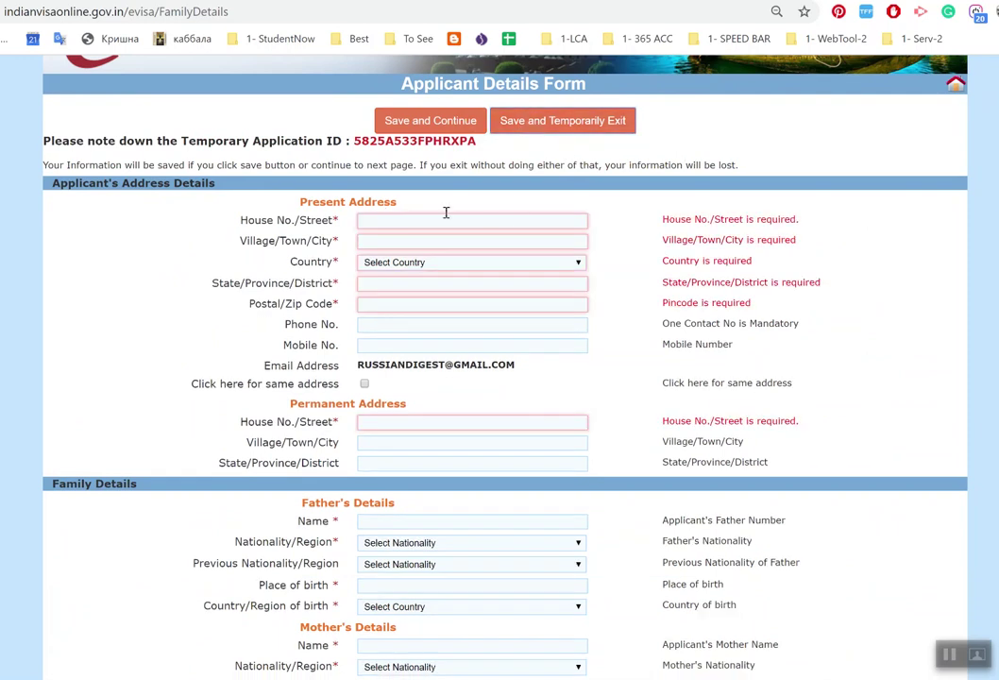
{"action": "scroll", "coordinate": [675, 436], "scroll_direction": "down", "scroll_amount": 3}
{"action": "scroll", "coordinate": [695, 436], "scroll_direction": "down", "scroll_amount": 2}
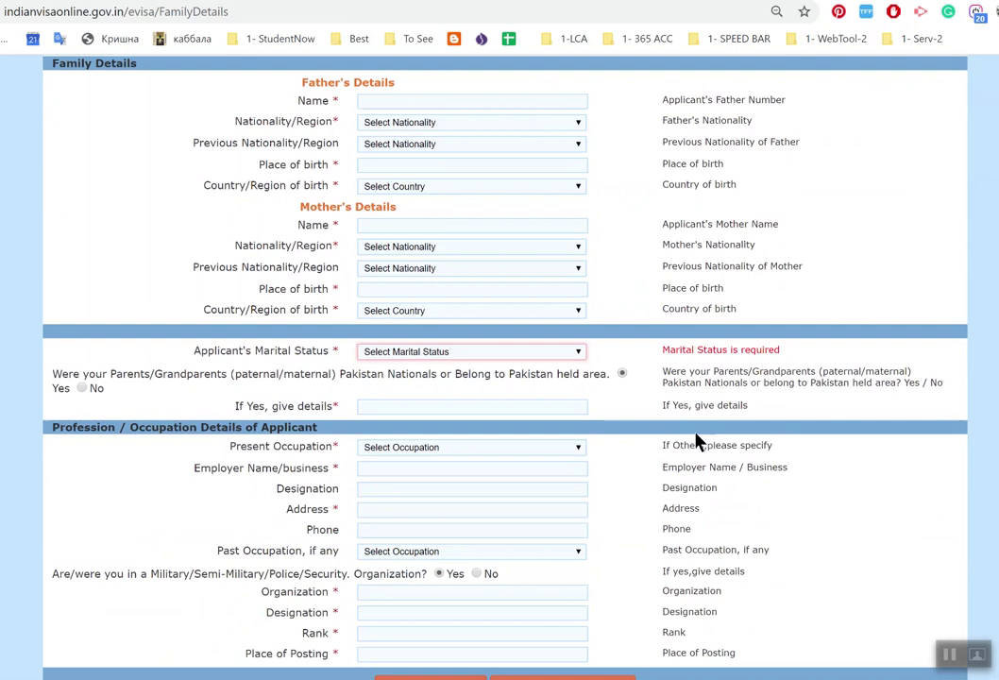
{"action": "scroll", "coordinate": [699, 436], "scroll_direction": "up", "scroll_amount": 6}
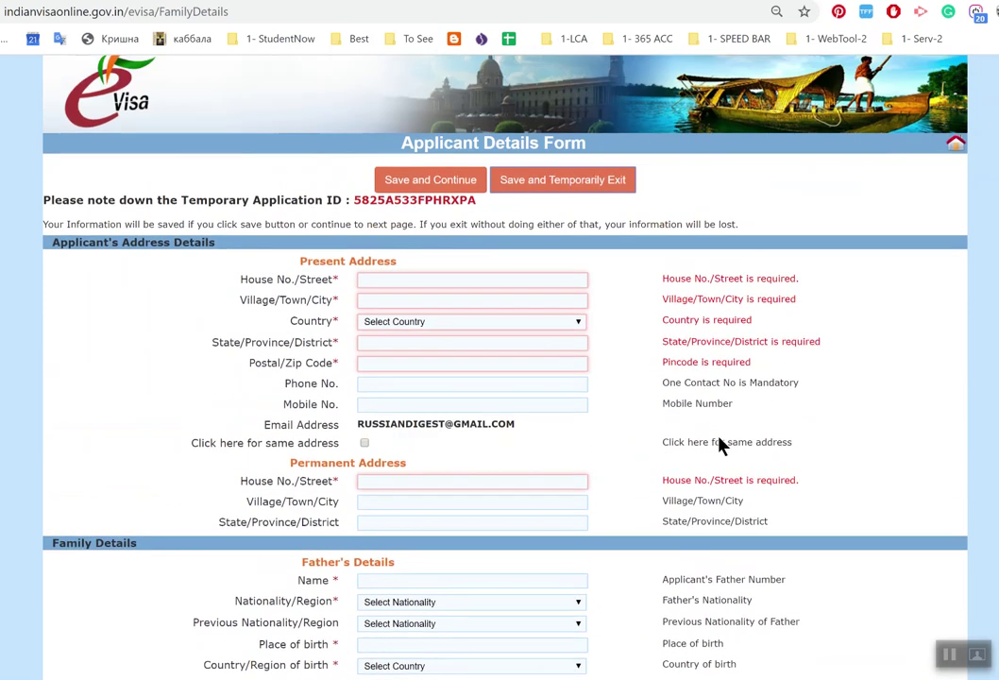